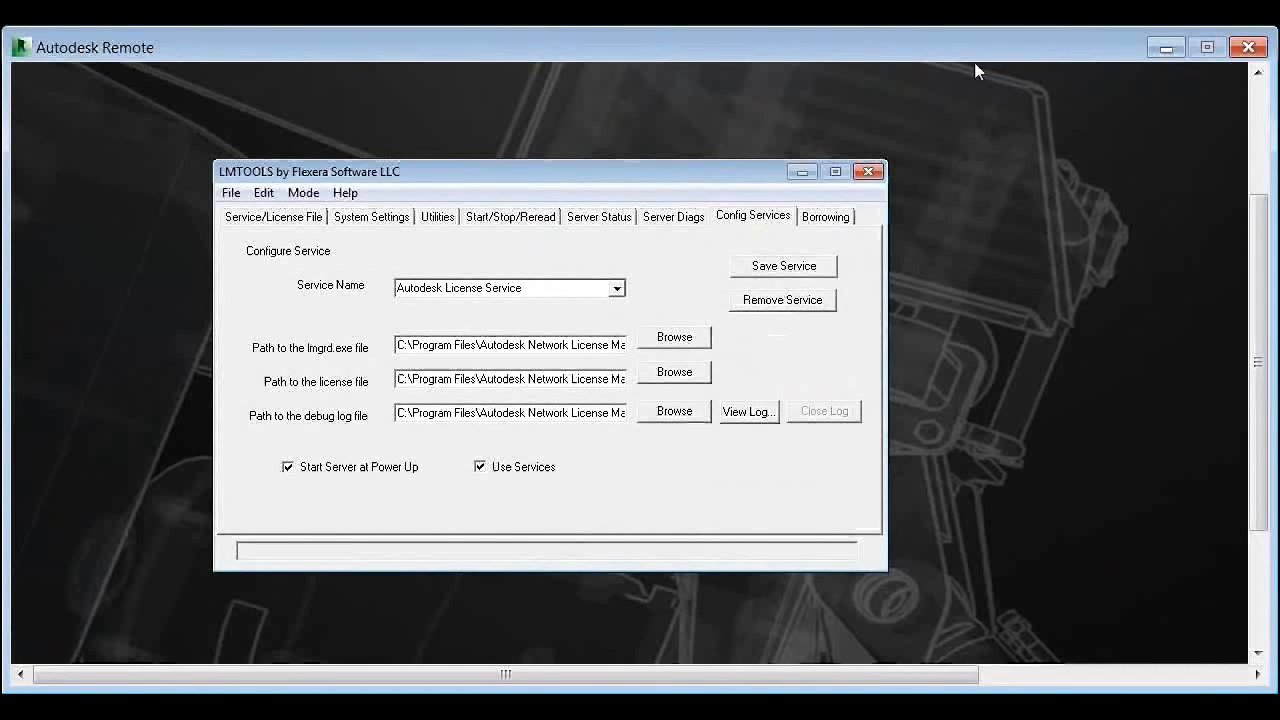
Step: Stop the license server with Force Server Shutdown enabled
click(616, 289)
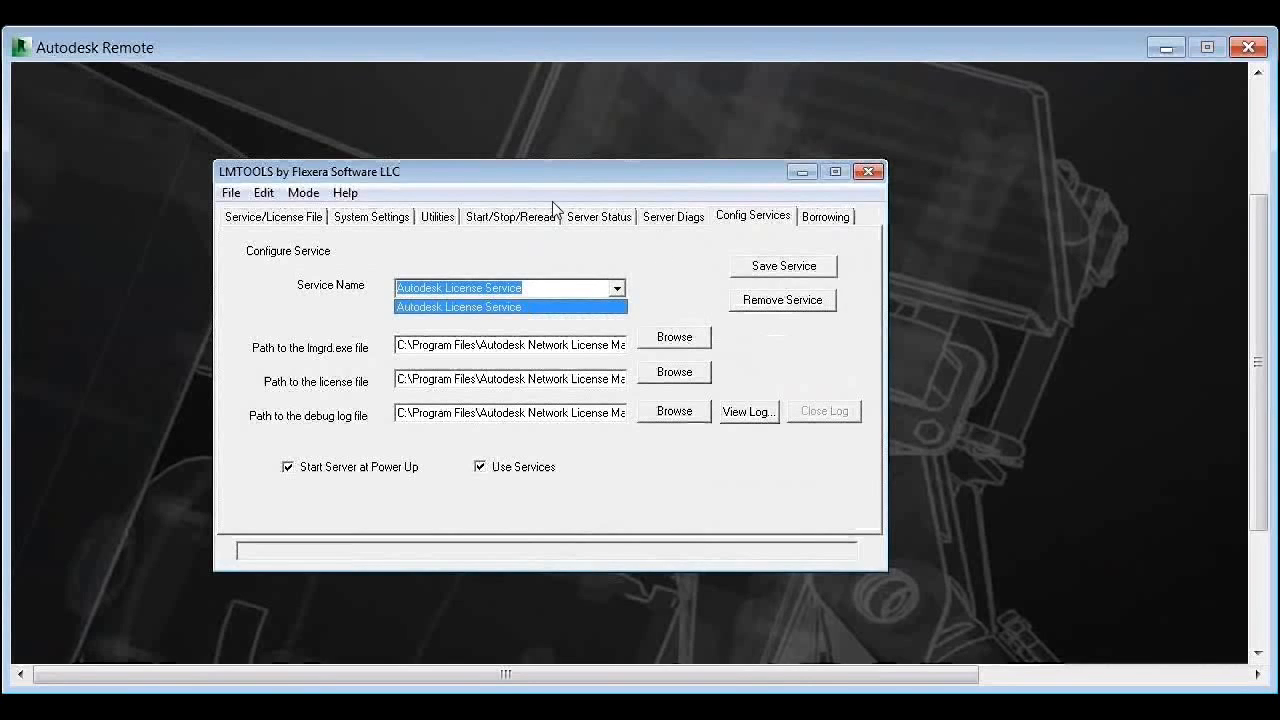
click(288, 226)
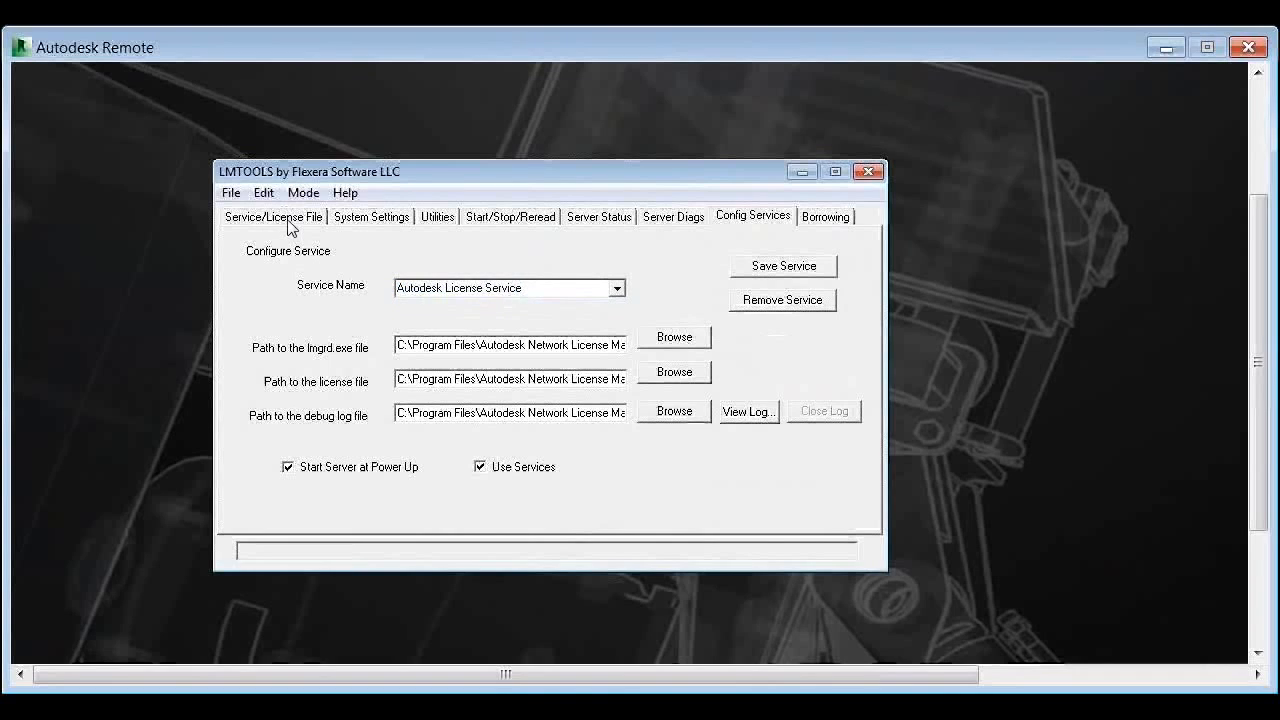
click(288, 226)
click(746, 218)
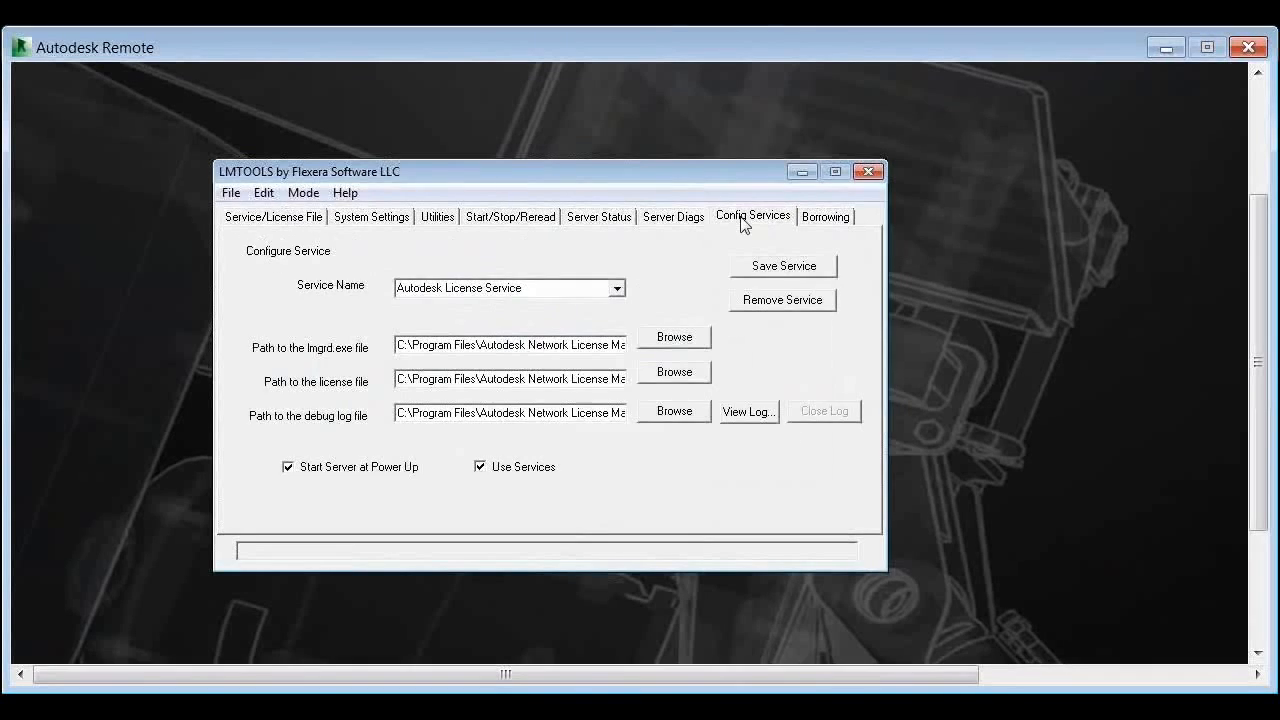
click(521, 219)
click(507, 450)
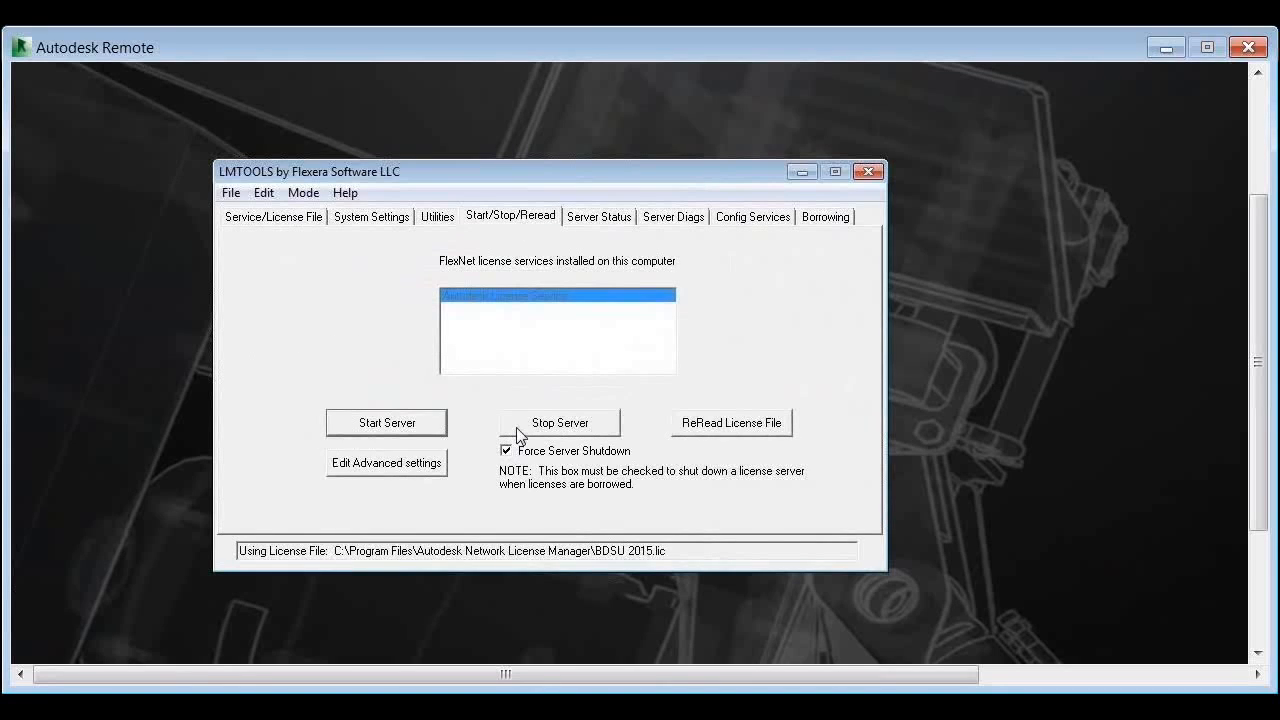
click(526, 425)
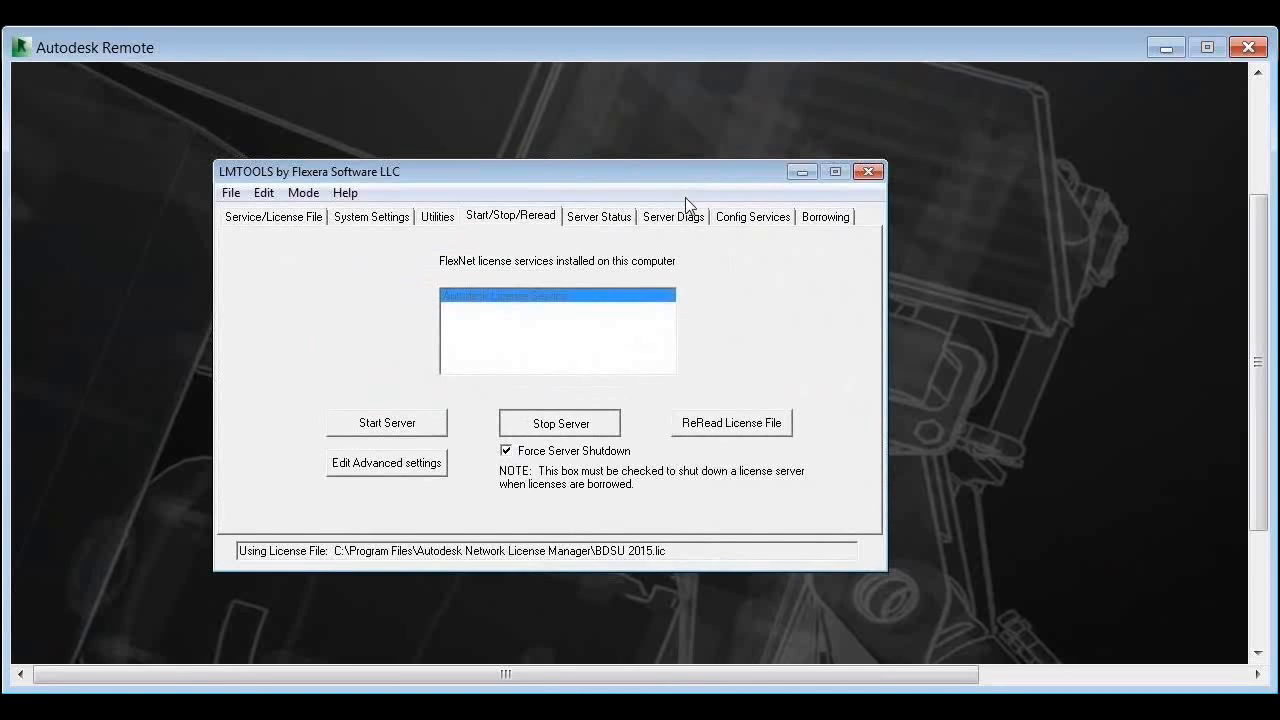
Step: Remove the Autodesk License Service on Config Services and confirm with Yes
click(740, 226)
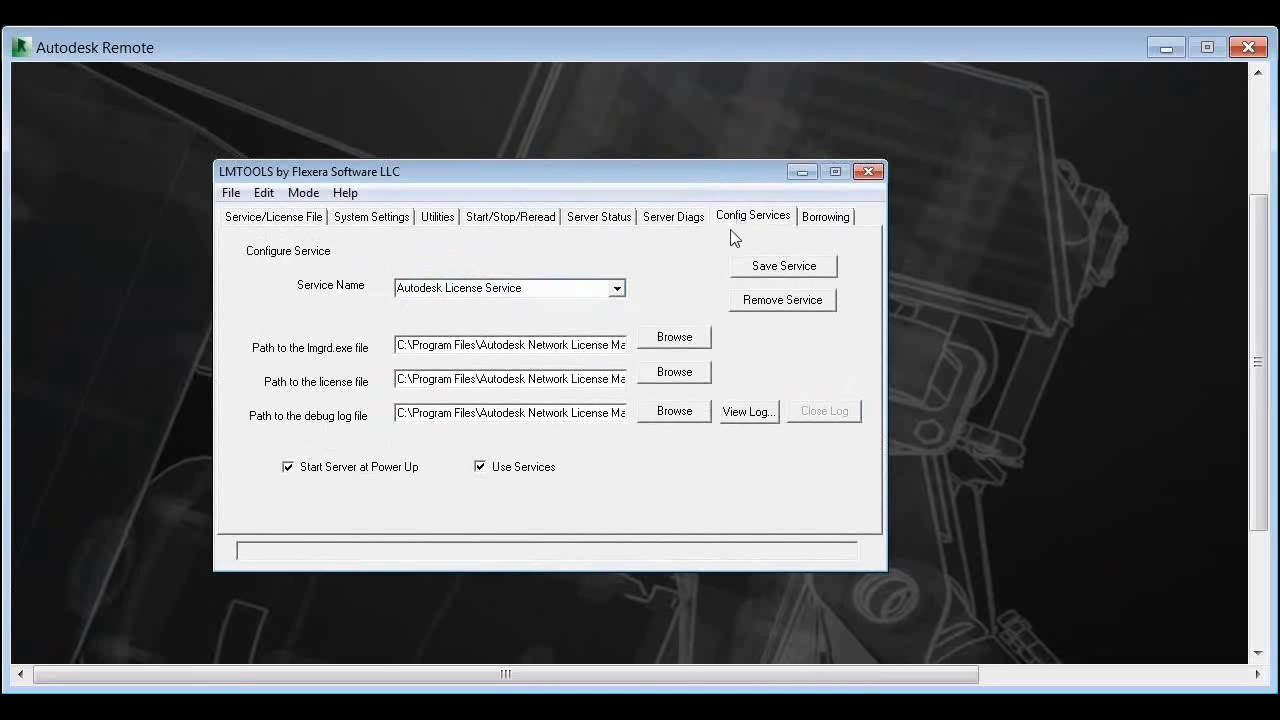
click(534, 224)
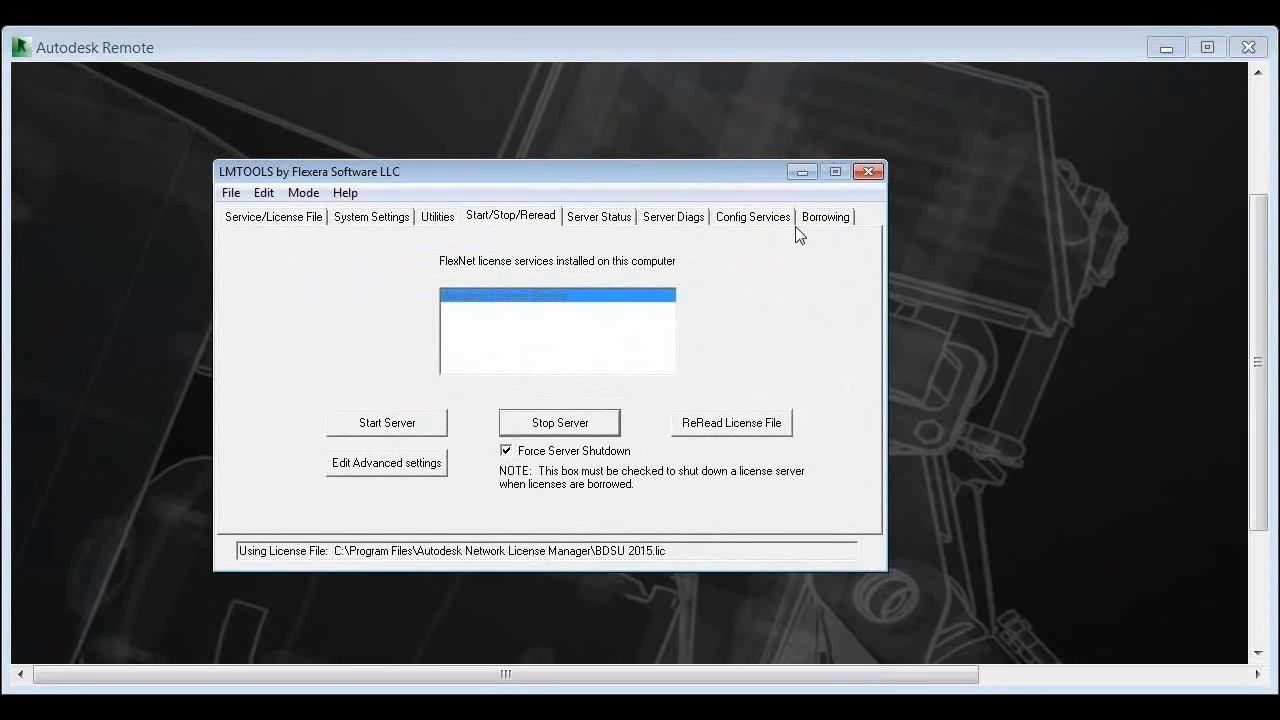
click(764, 222)
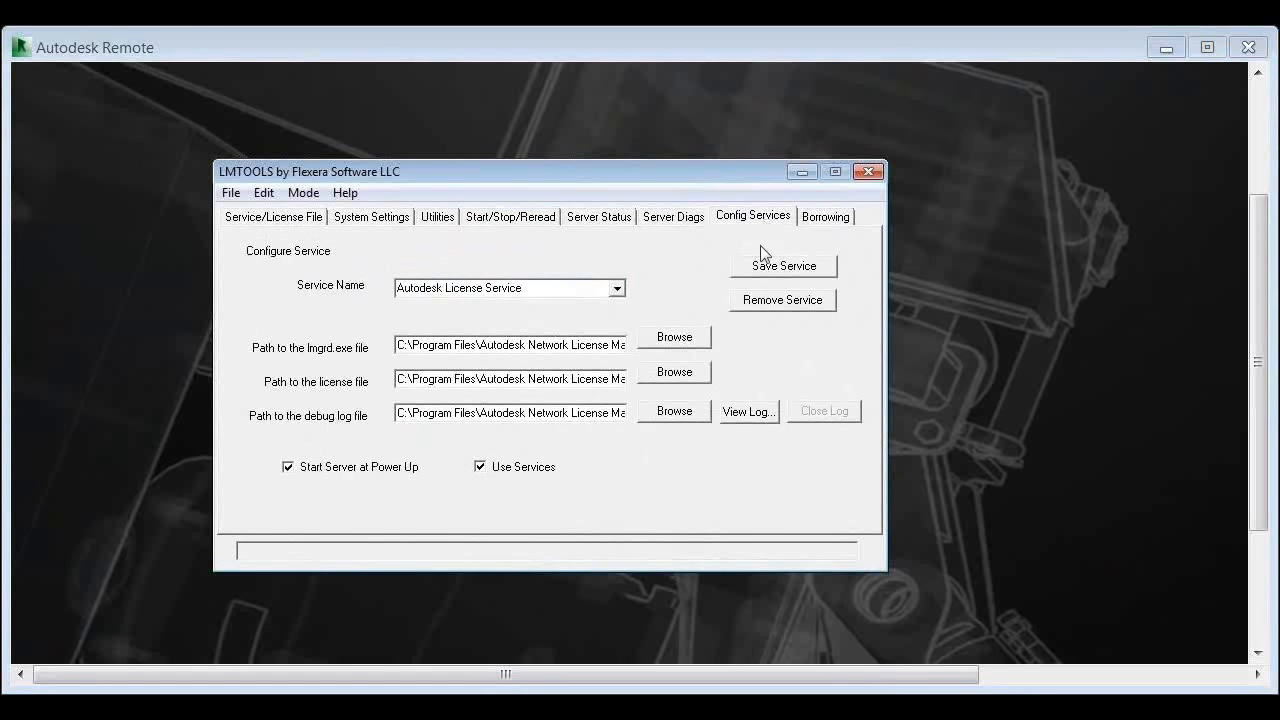
click(754, 305)
click(817, 421)
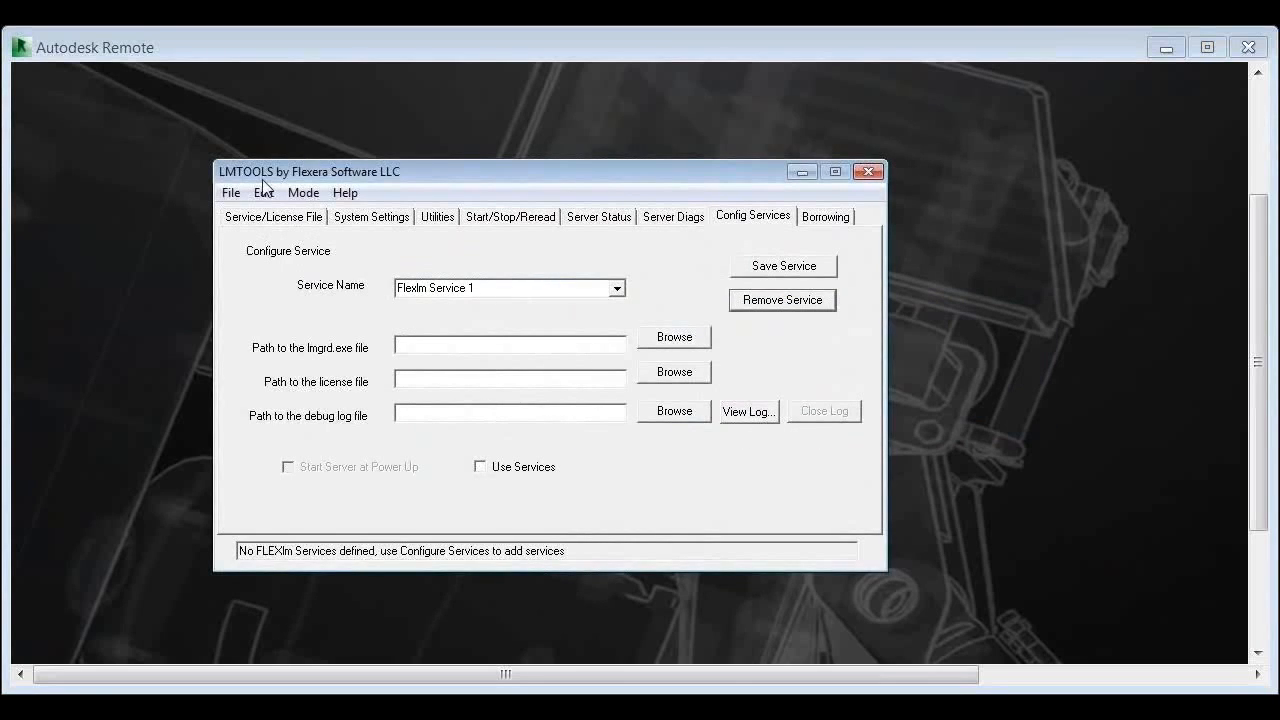
Step: Look over the Service/License File and System Settings tabs
click(272, 216)
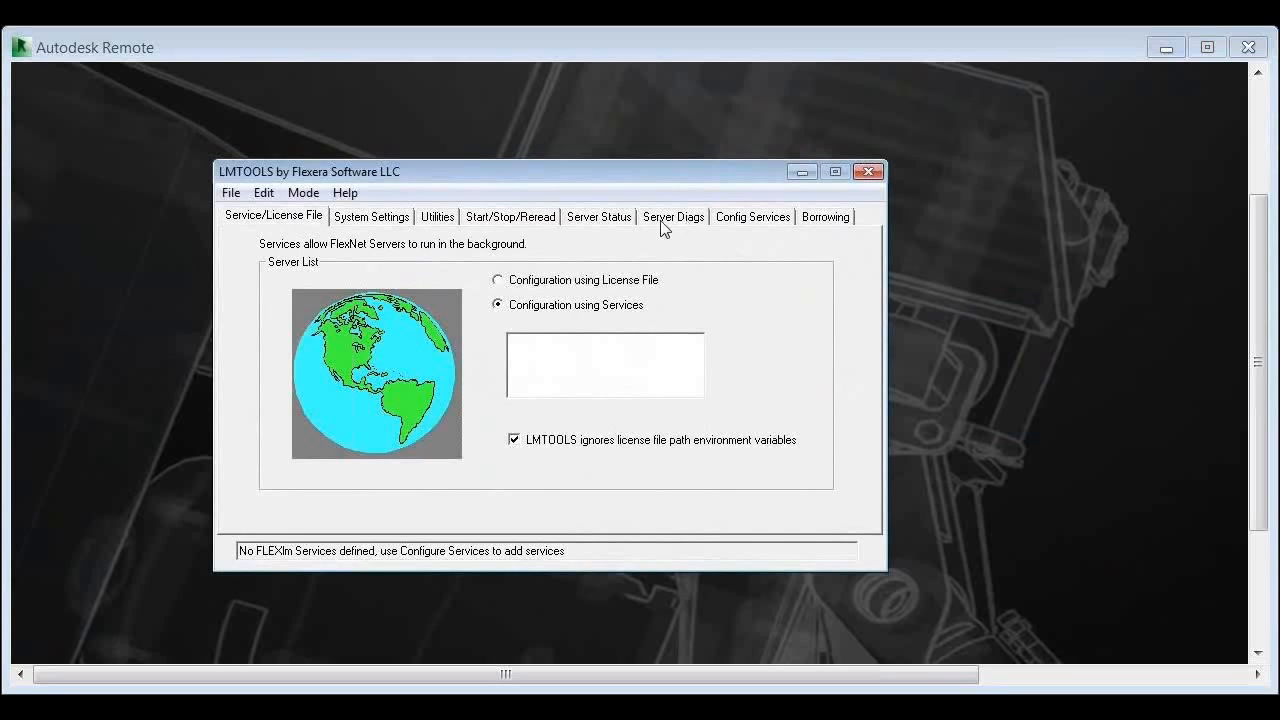
click(365, 220)
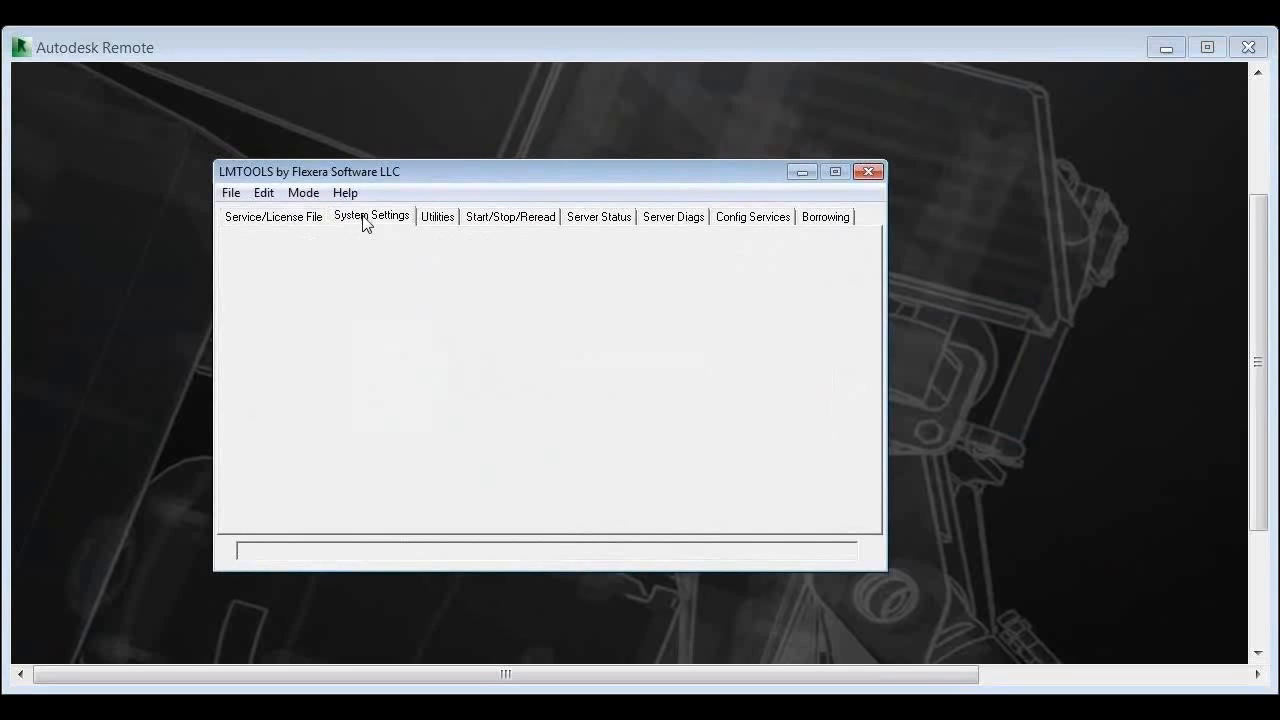
click(255, 218)
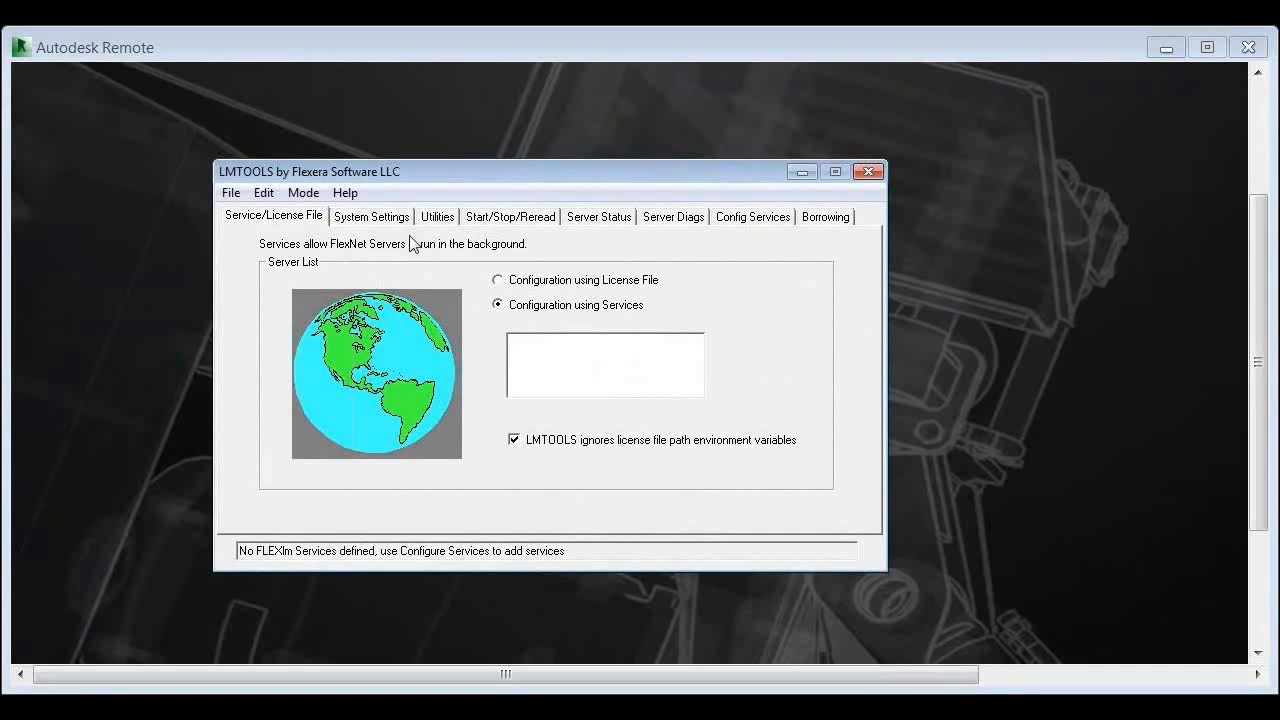
click(383, 220)
Step: Check the service name list and select the Flexlm Service 1 name
click(745, 217)
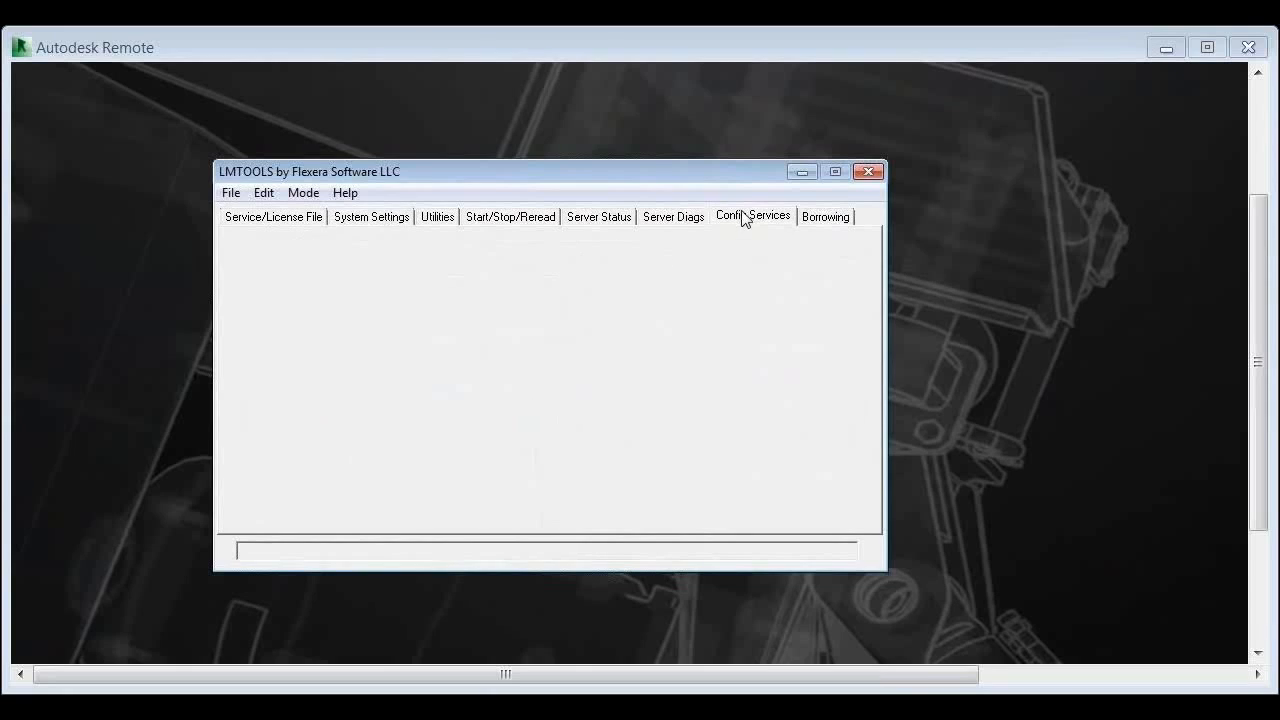
click(619, 290)
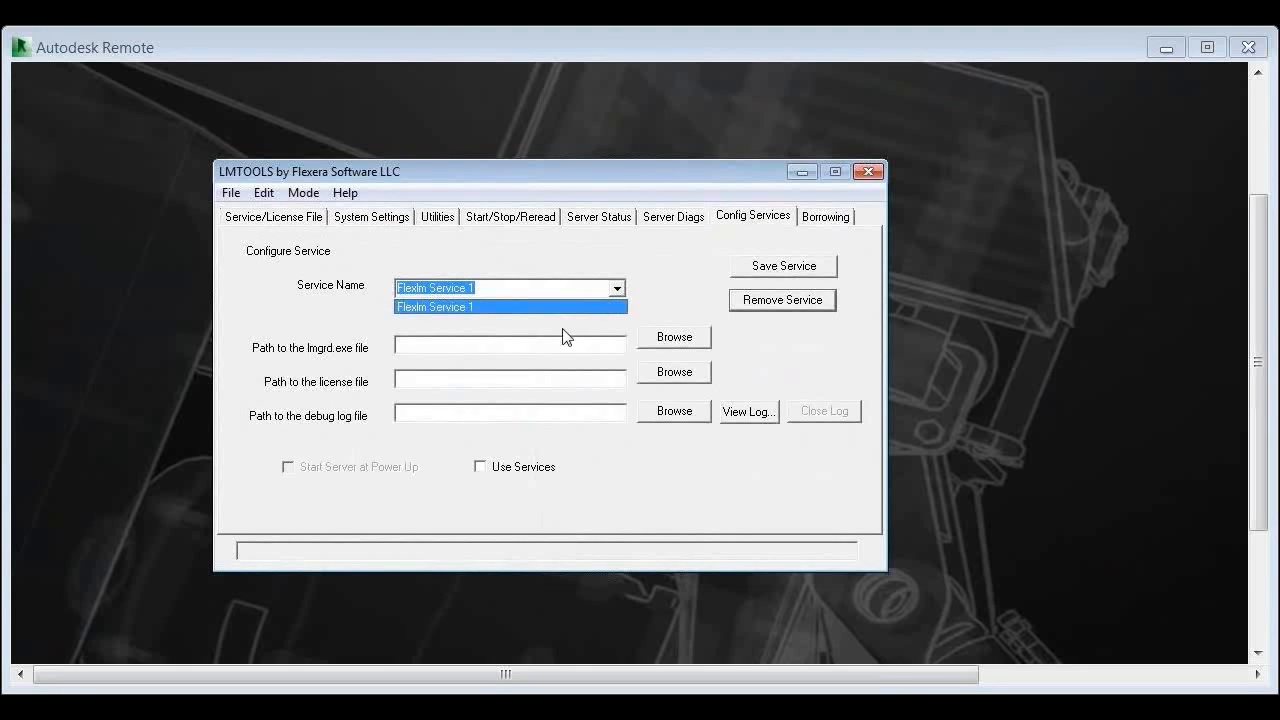
click(615, 258)
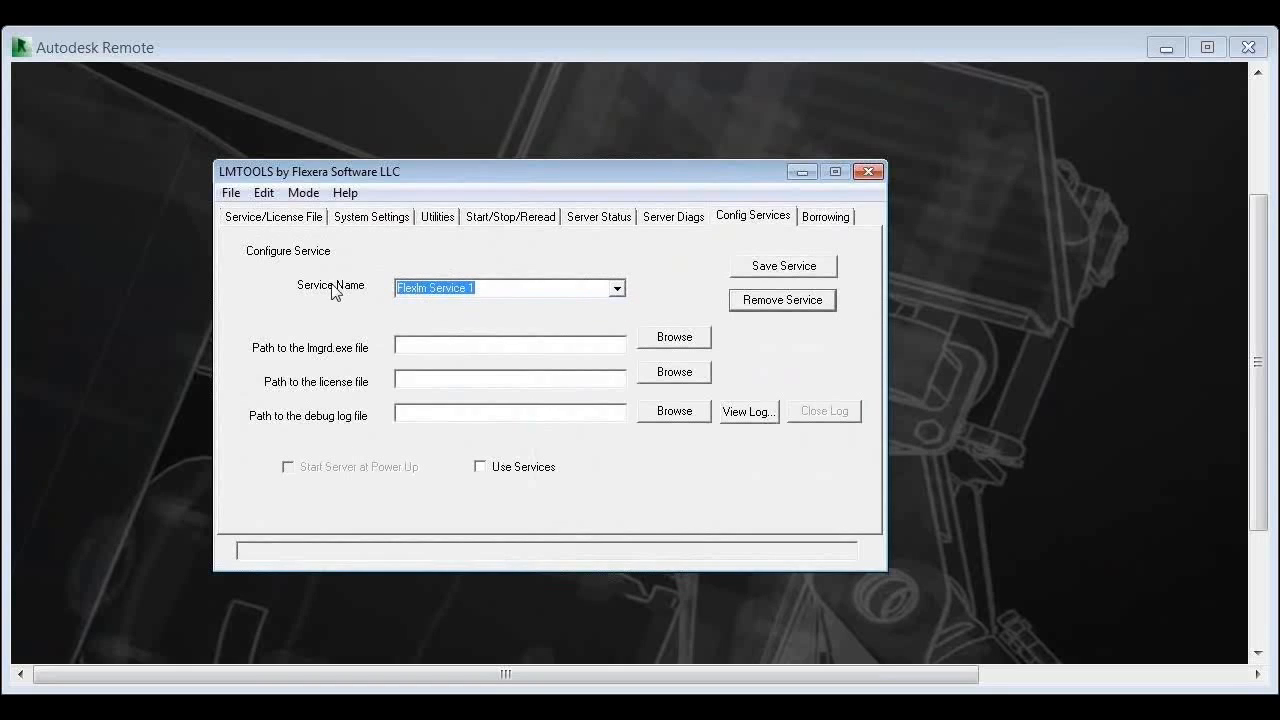
click(529, 290)
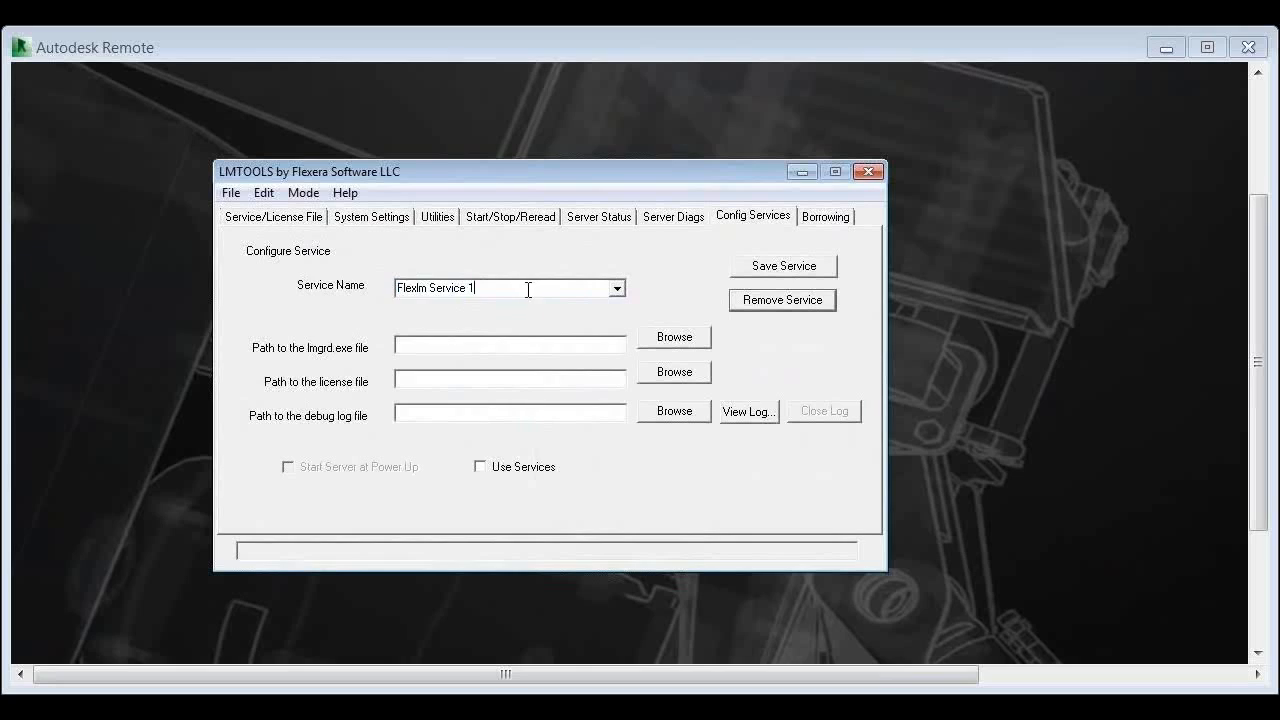
drag(367, 274, 363, 275)
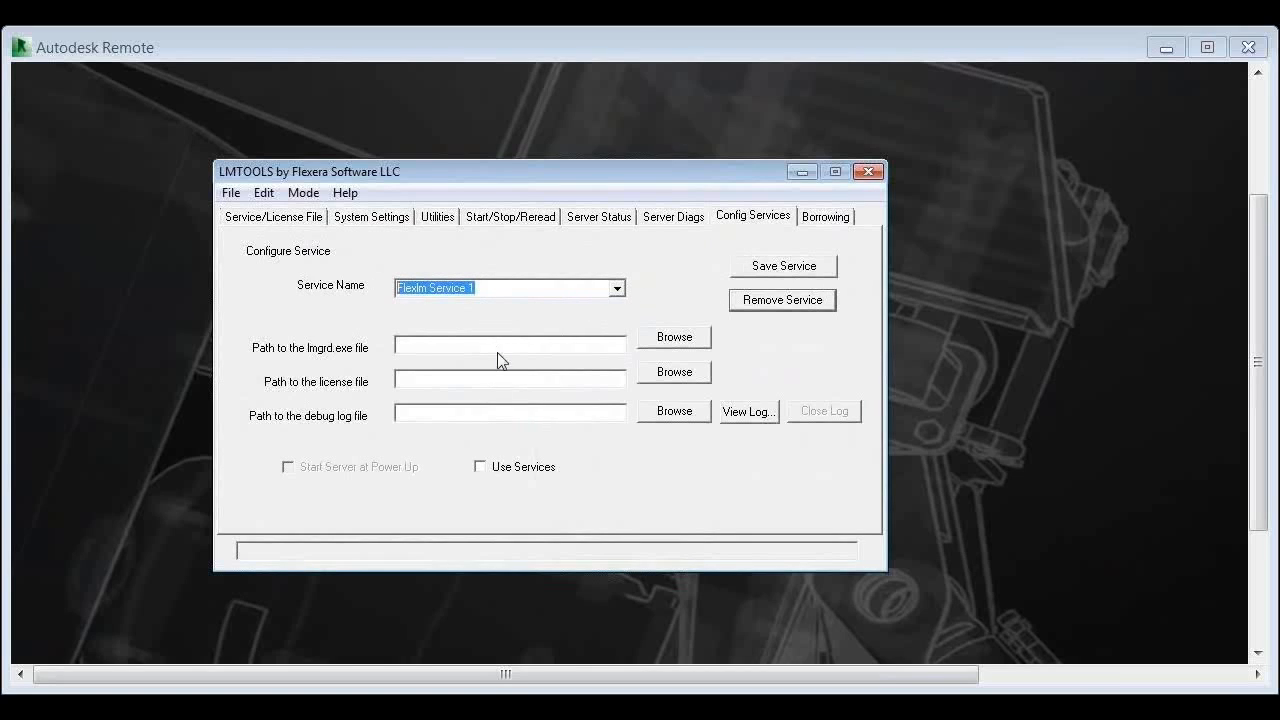
Step: Clear the Server Status output with Edit > Clear Window, then return to Config Services
click(684, 217)
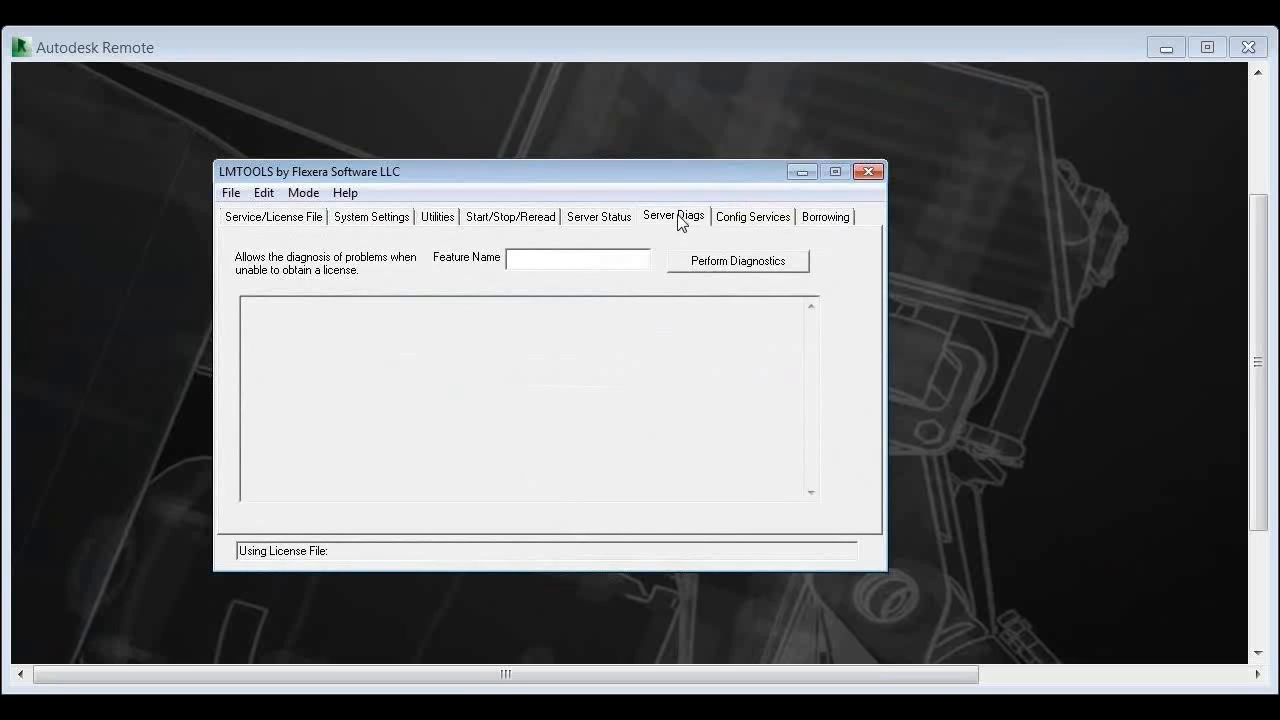
click(617, 222)
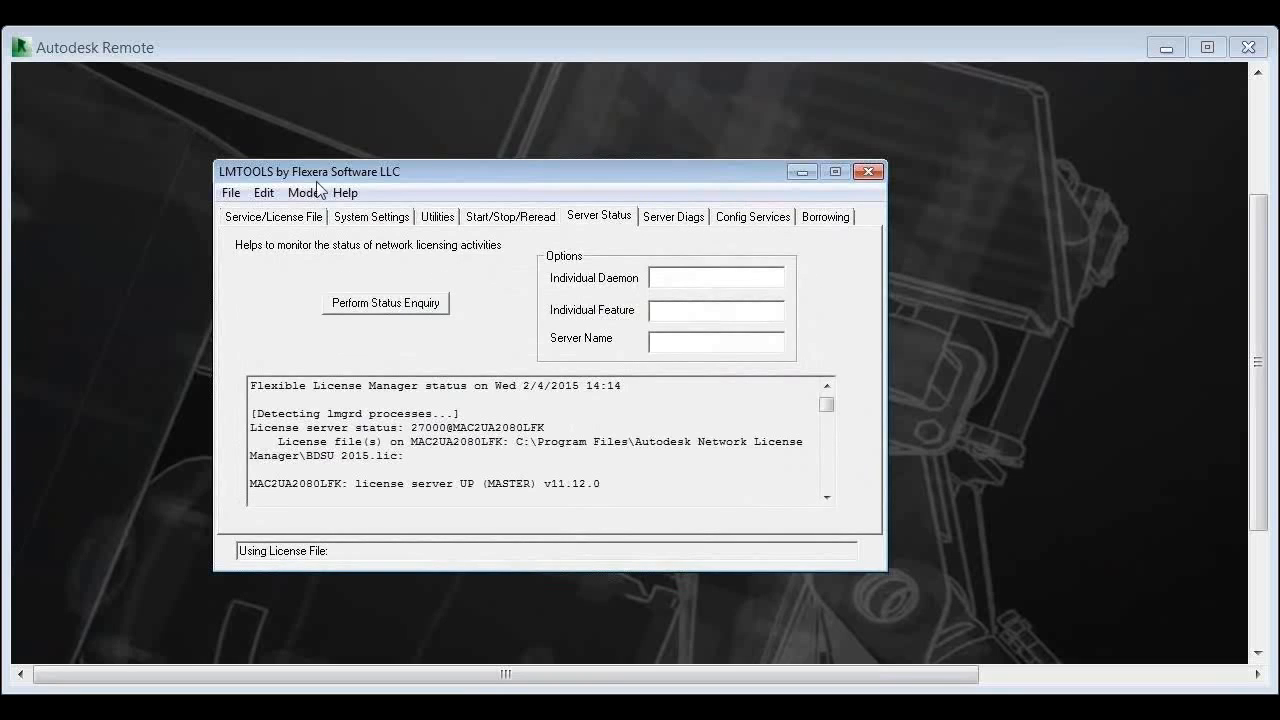
click(263, 196)
click(277, 218)
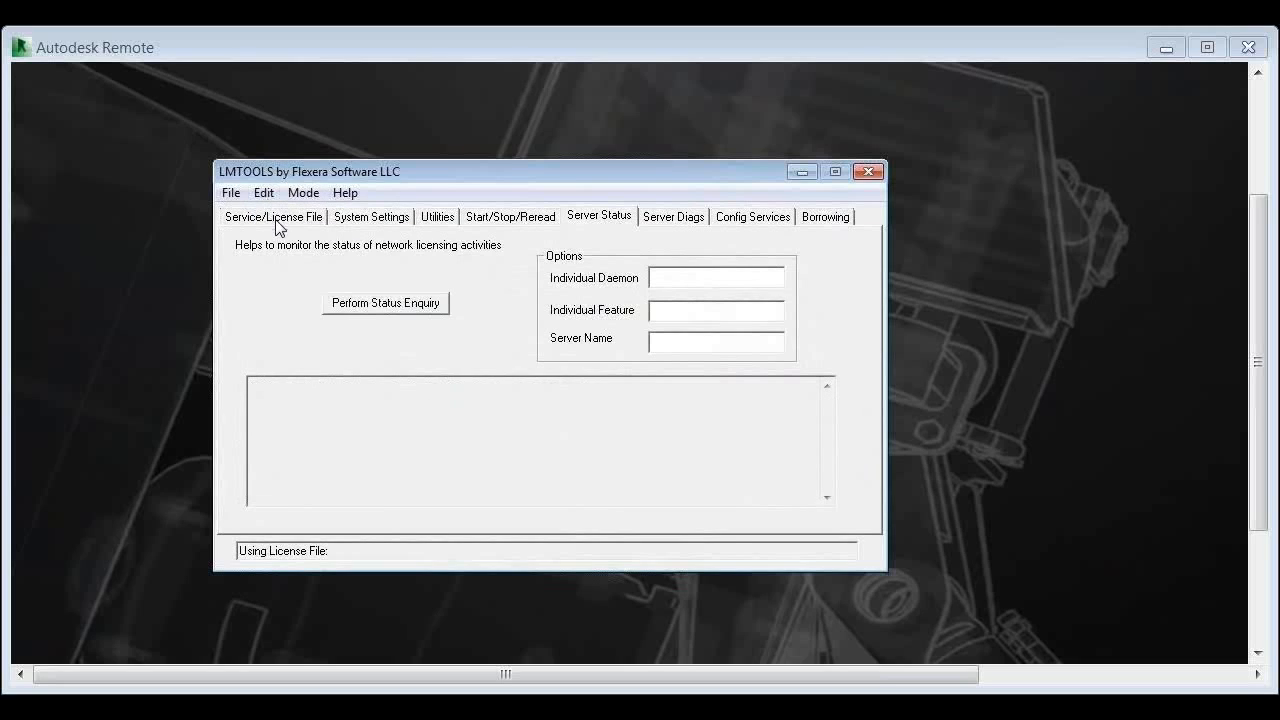
click(753, 218)
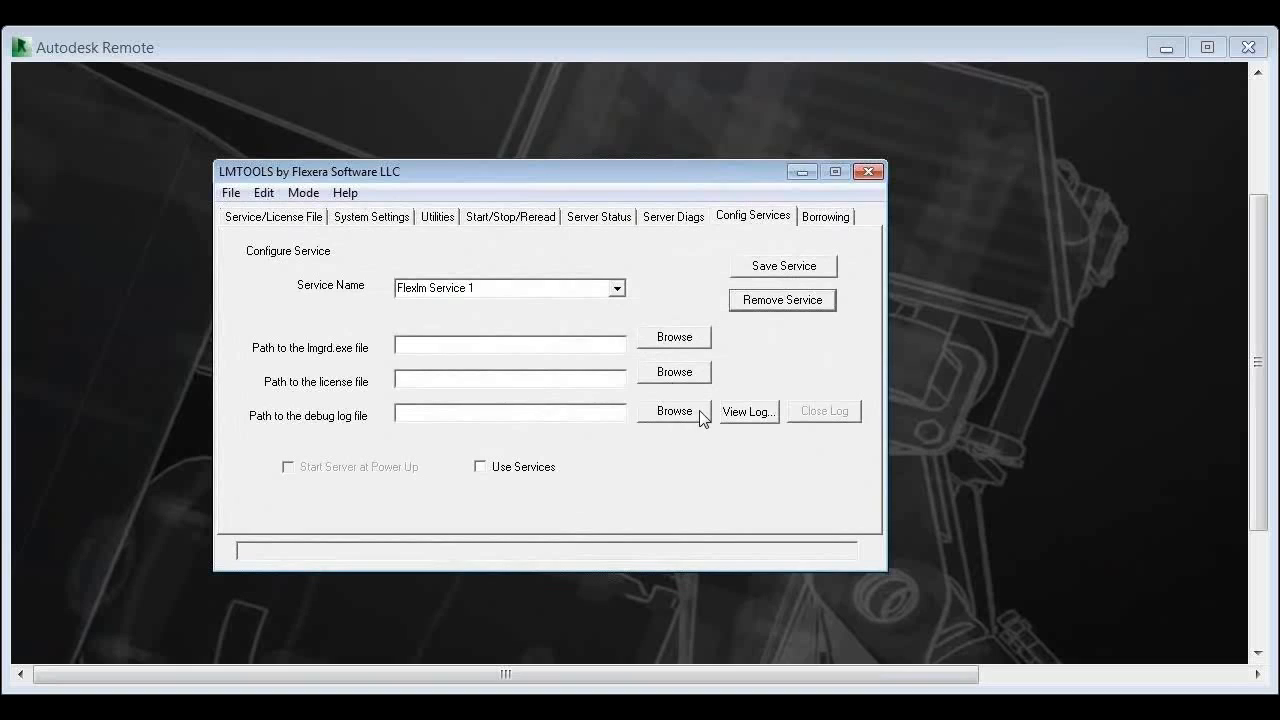
Step: Set Flexlm Service 1's lmgrd.exe path and the BDSU 2015.lic license file
click(589, 412)
click(594, 344)
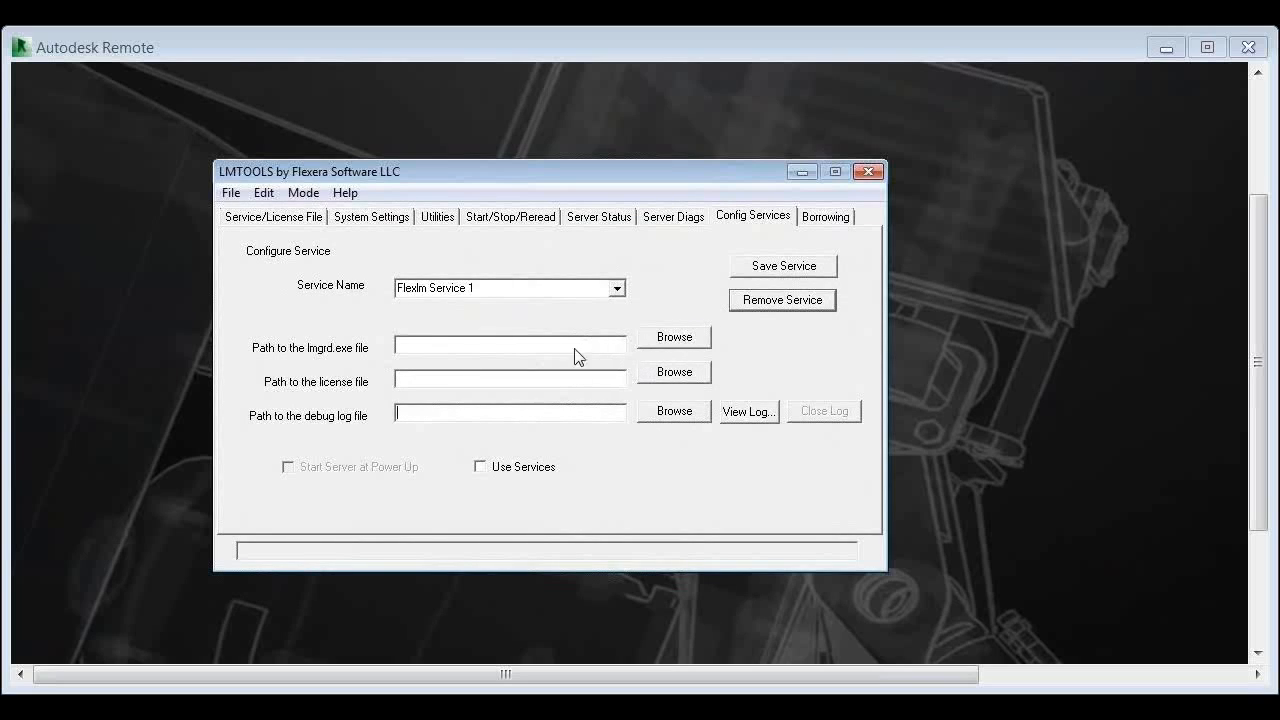
click(298, 212)
click(731, 218)
click(671, 346)
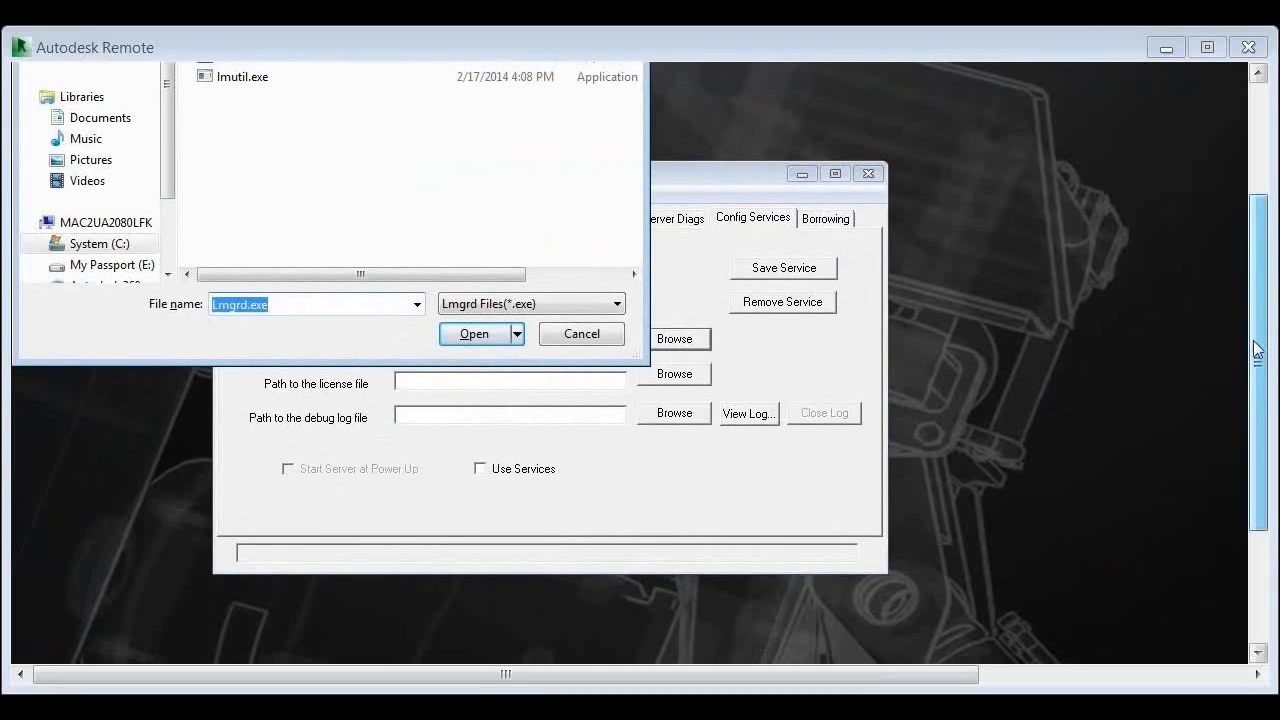
drag(1258, 325, 1256, 218)
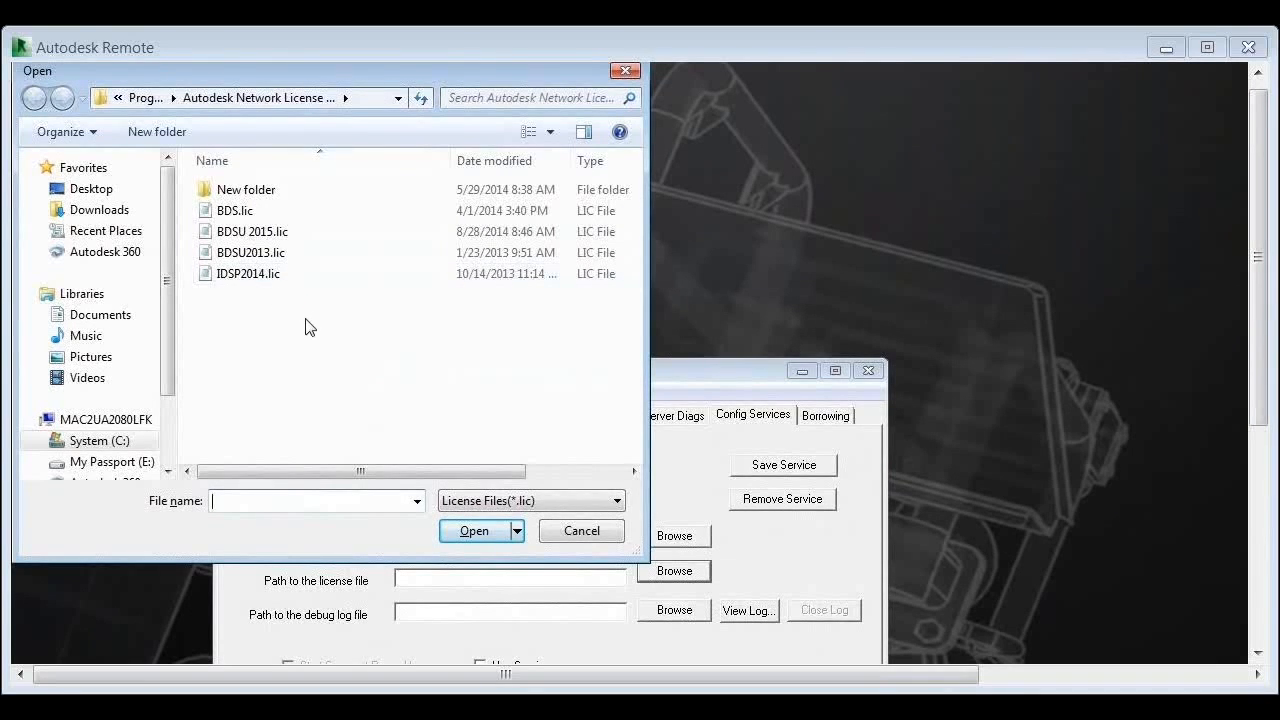
click(295, 229)
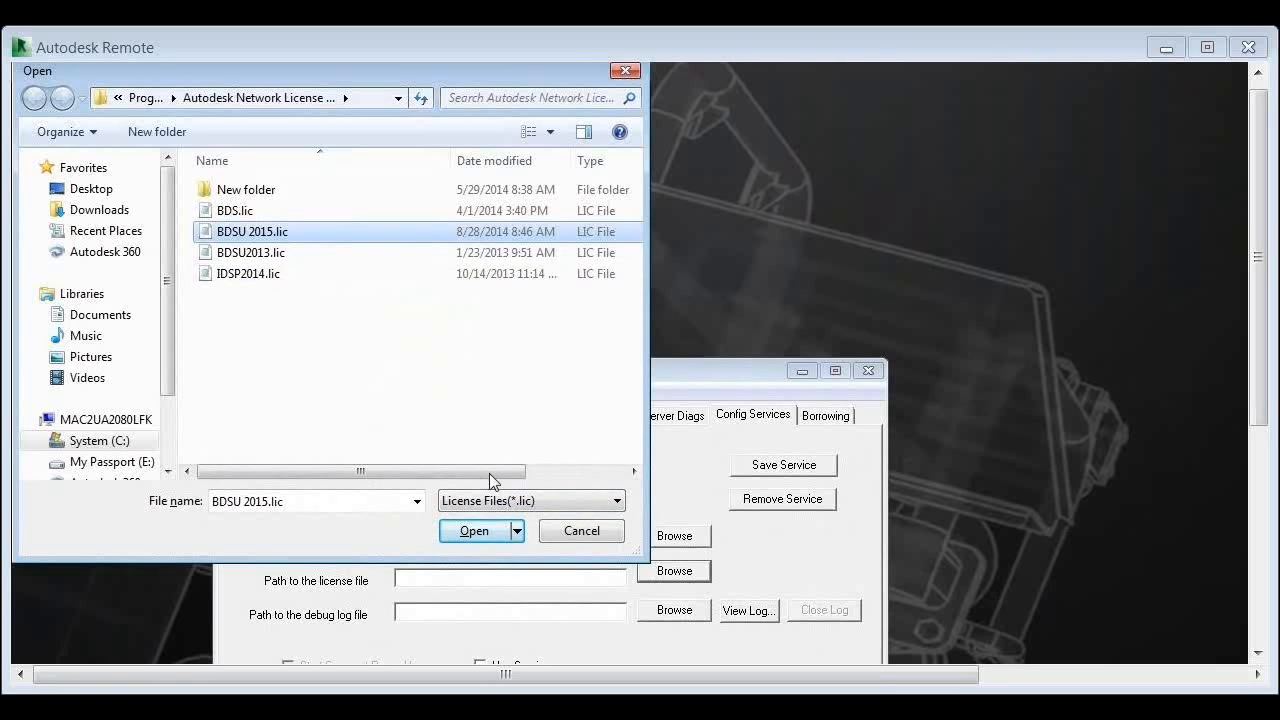
click(476, 531)
drag(626, 369, 640, 266)
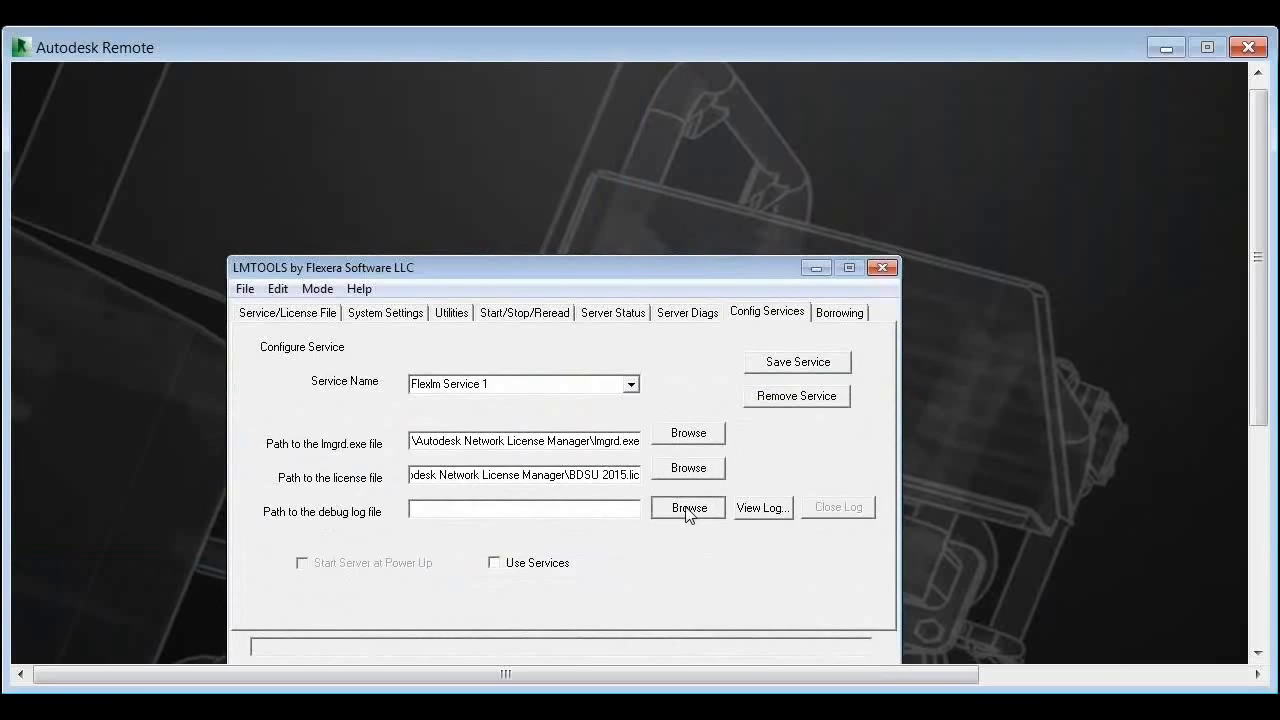
Step: Set the service's debug log path to Debug.log
click(688, 510)
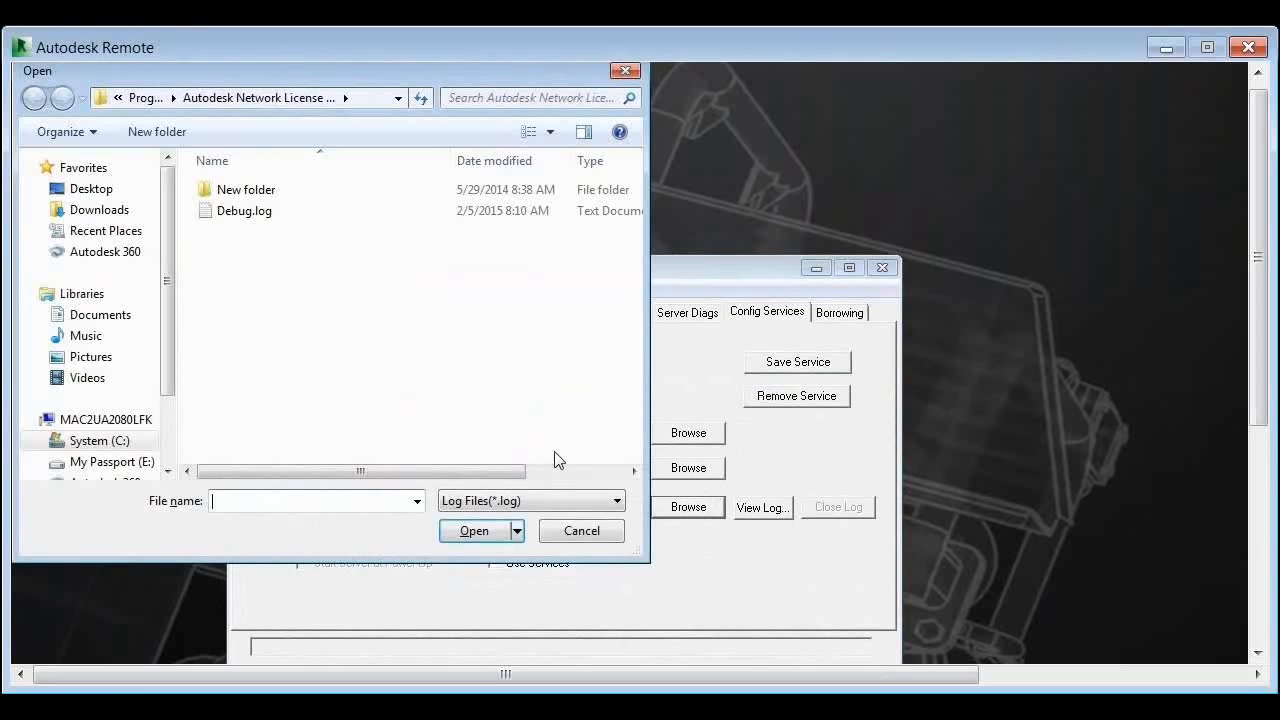
click(262, 219)
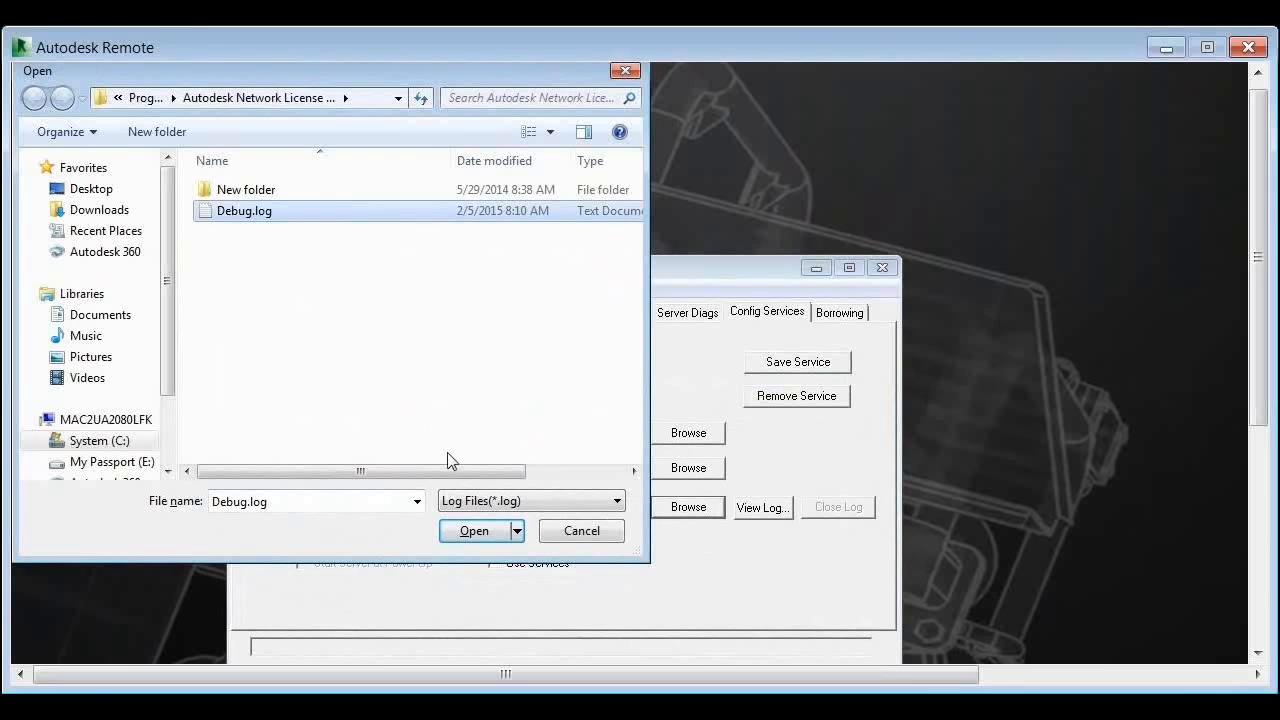
click(480, 506)
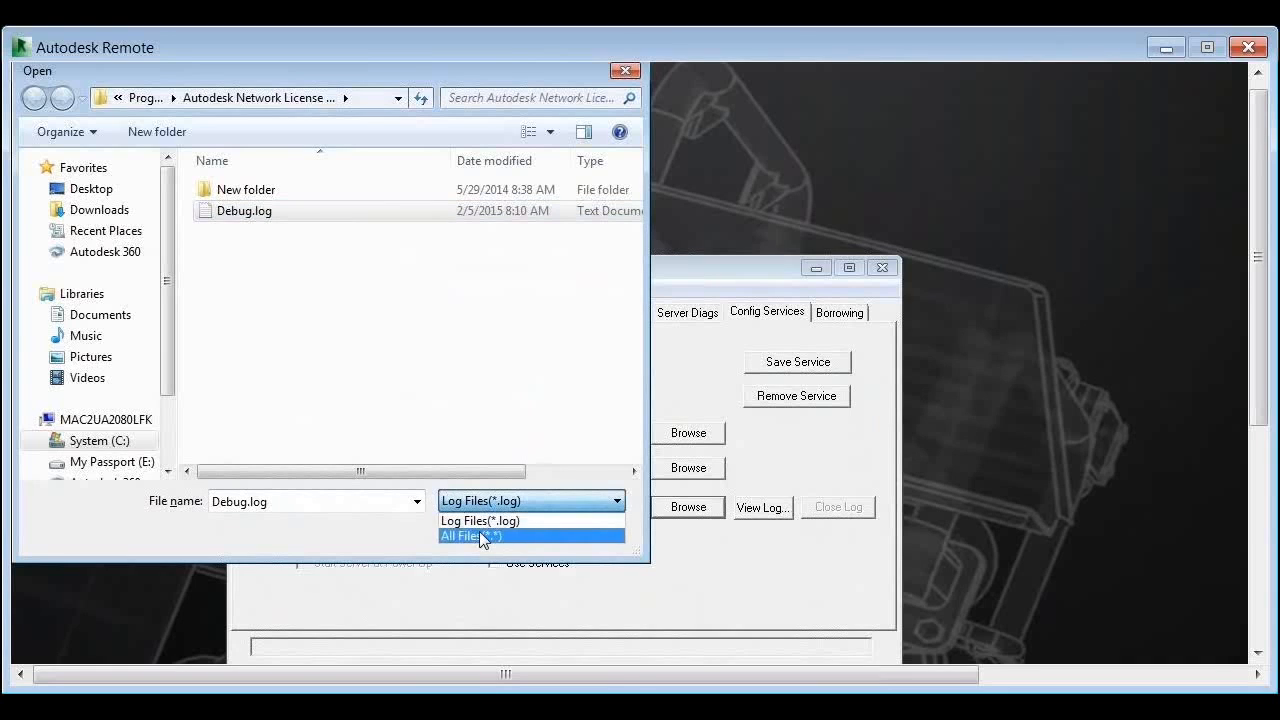
click(480, 536)
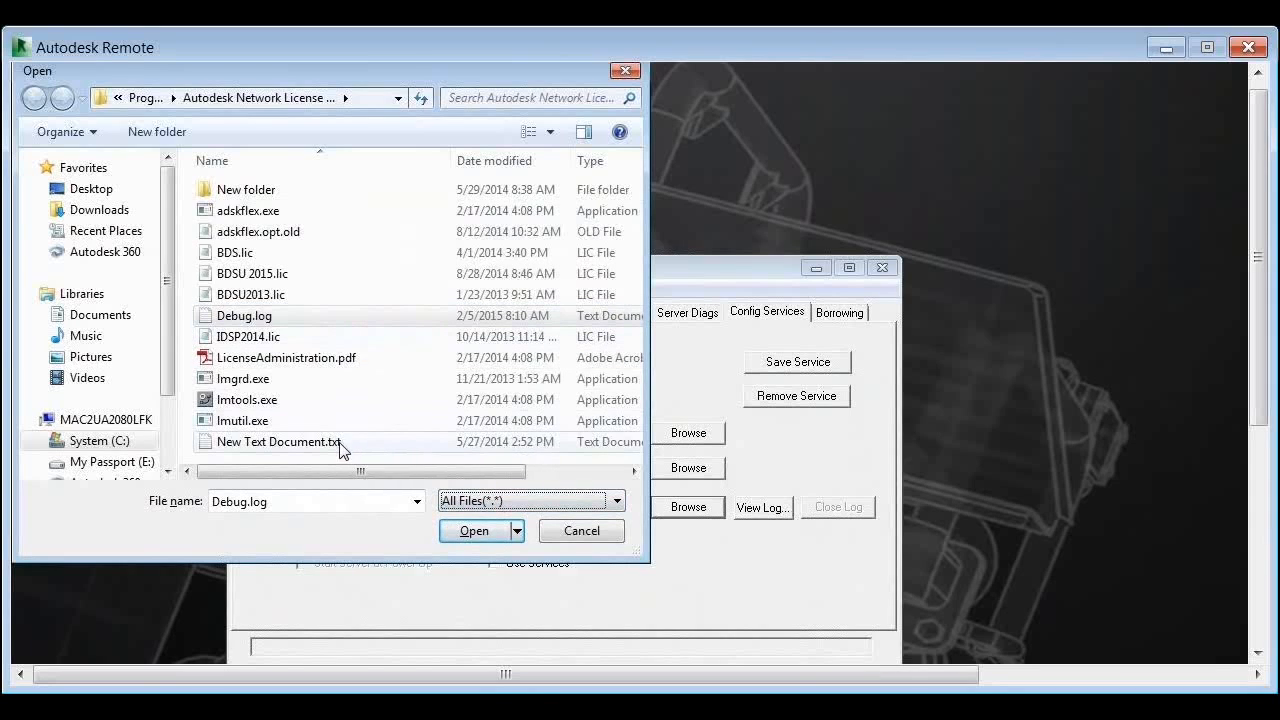
click(515, 501)
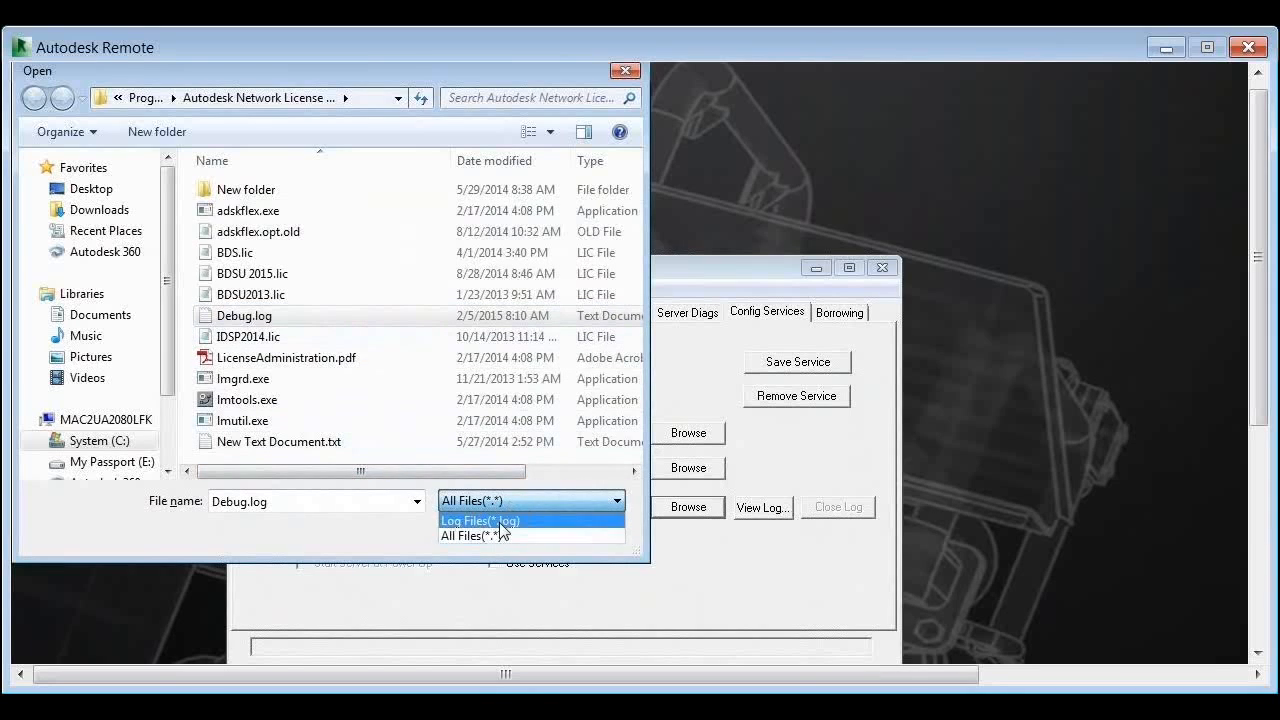
click(499, 522)
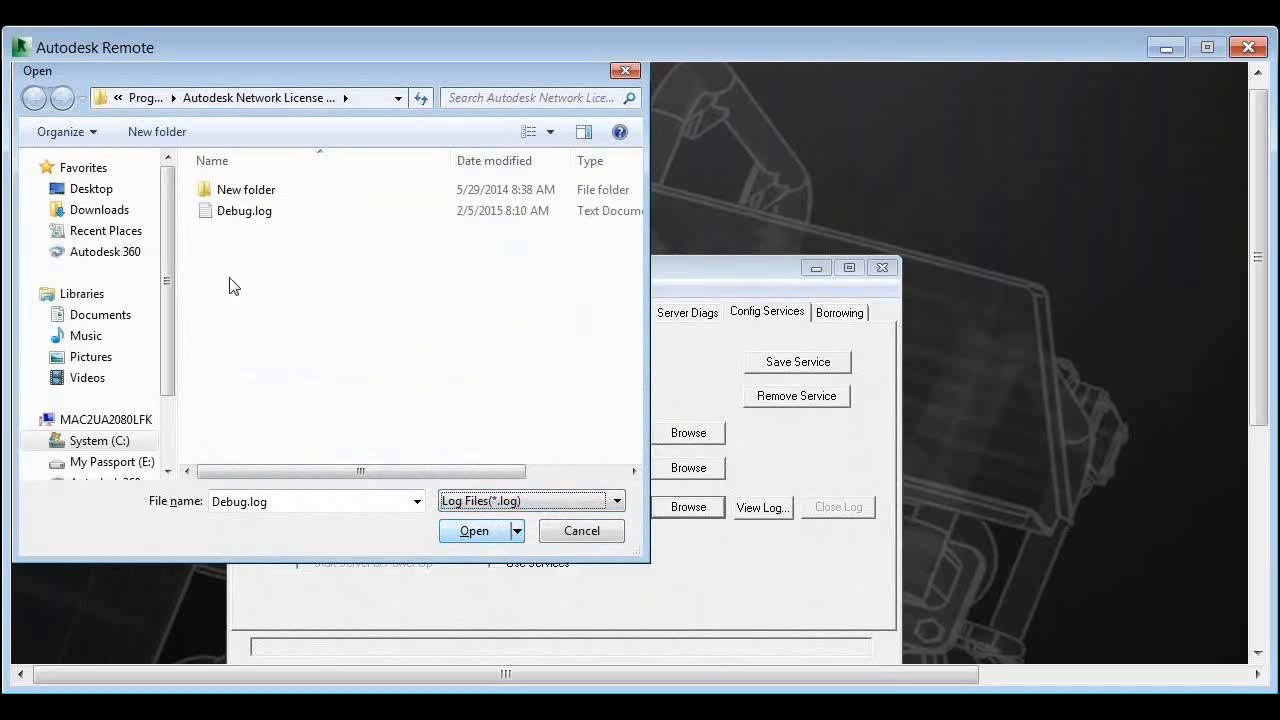
click(259, 212)
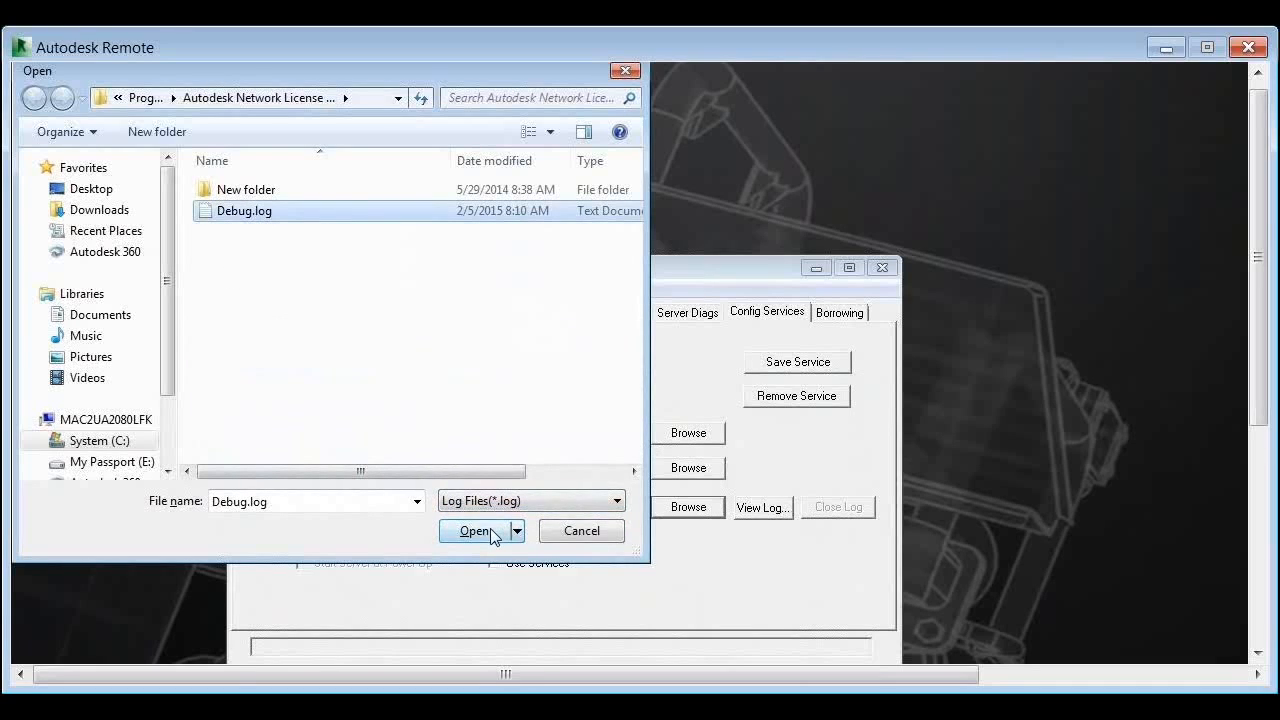
click(478, 531)
Step: Enable Use Services and Start Server at Power Up
click(511, 569)
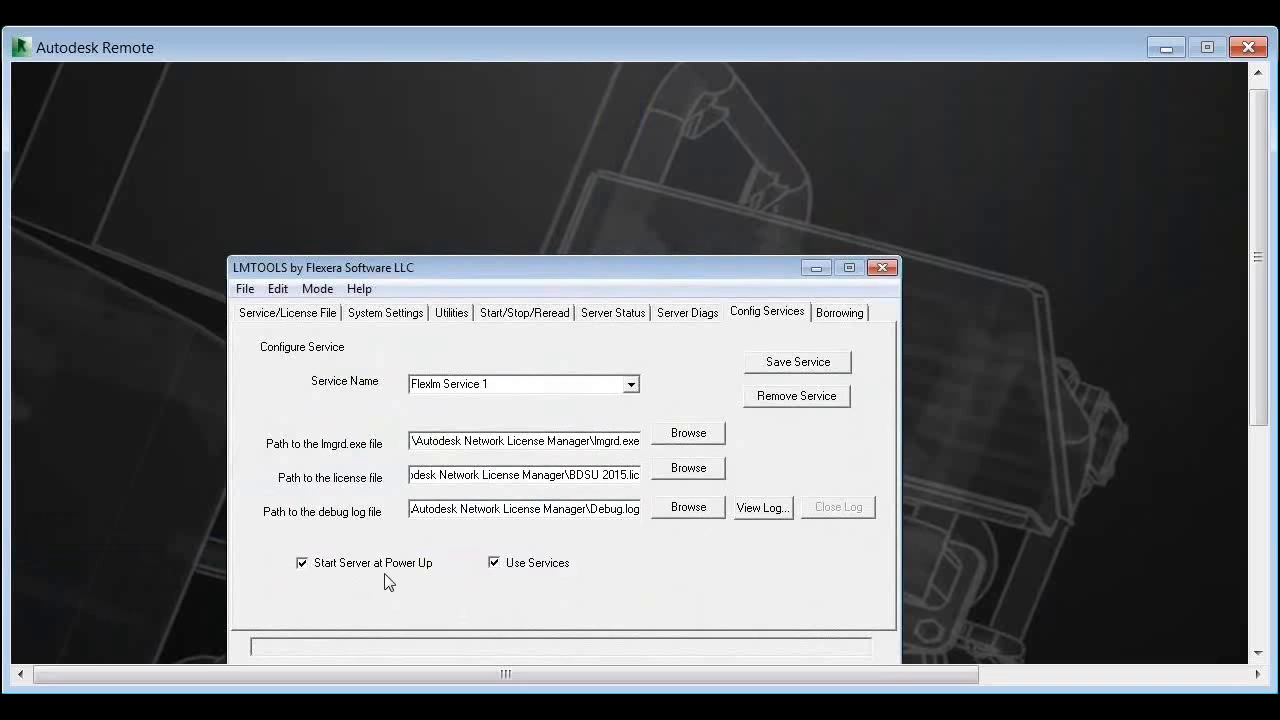
click(497, 562)
click(497, 562)
drag(488, 230, 487, 228)
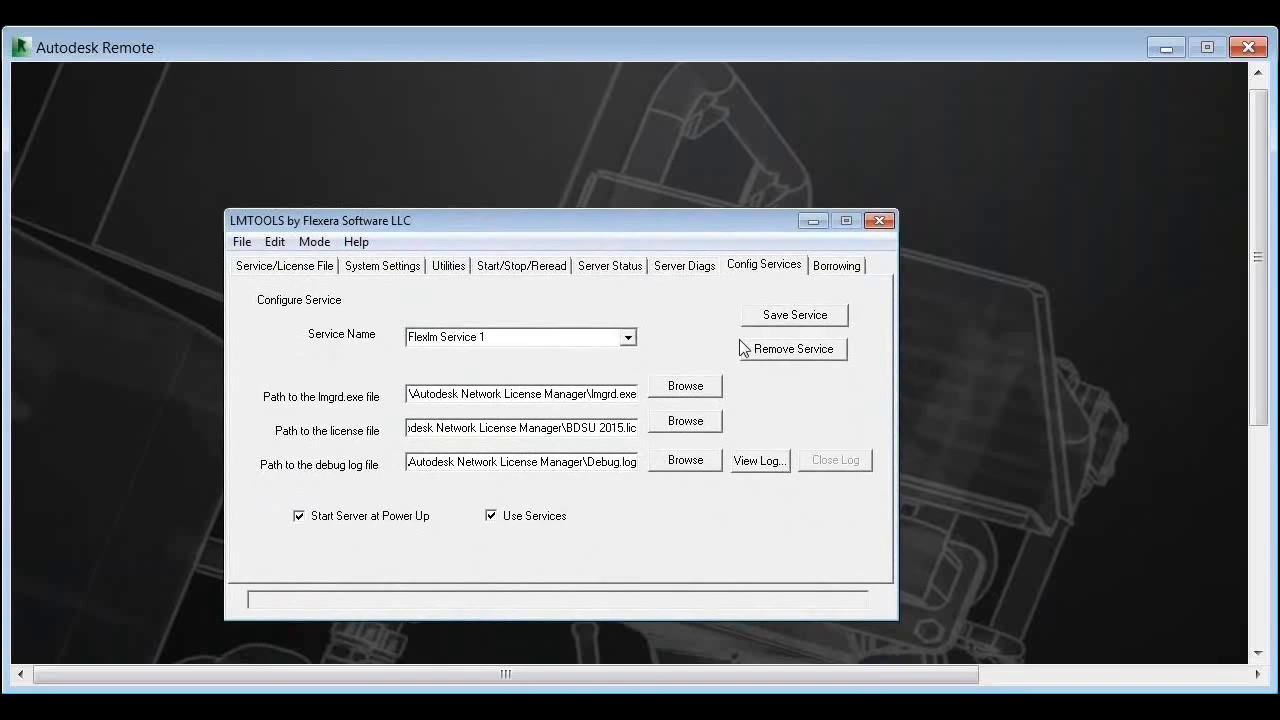
Step: Rename the service to Autodesk License Service and save it
click(570, 337)
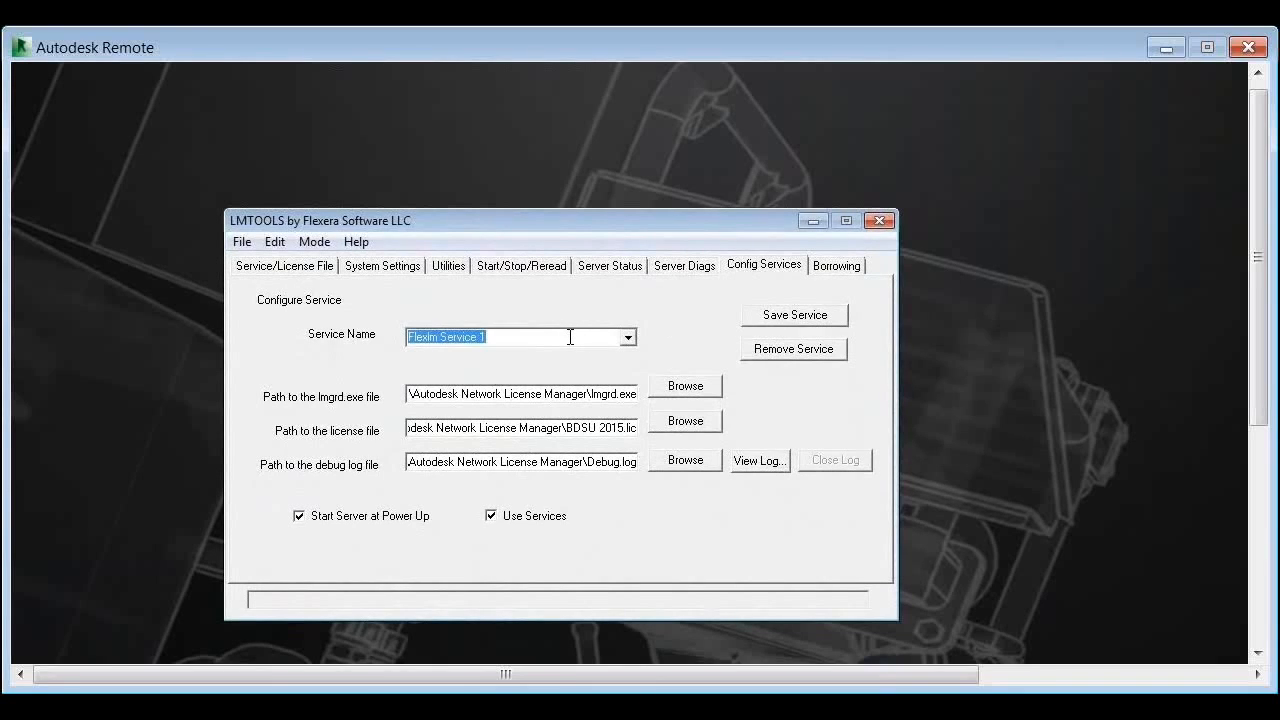
text(Autodesk License)
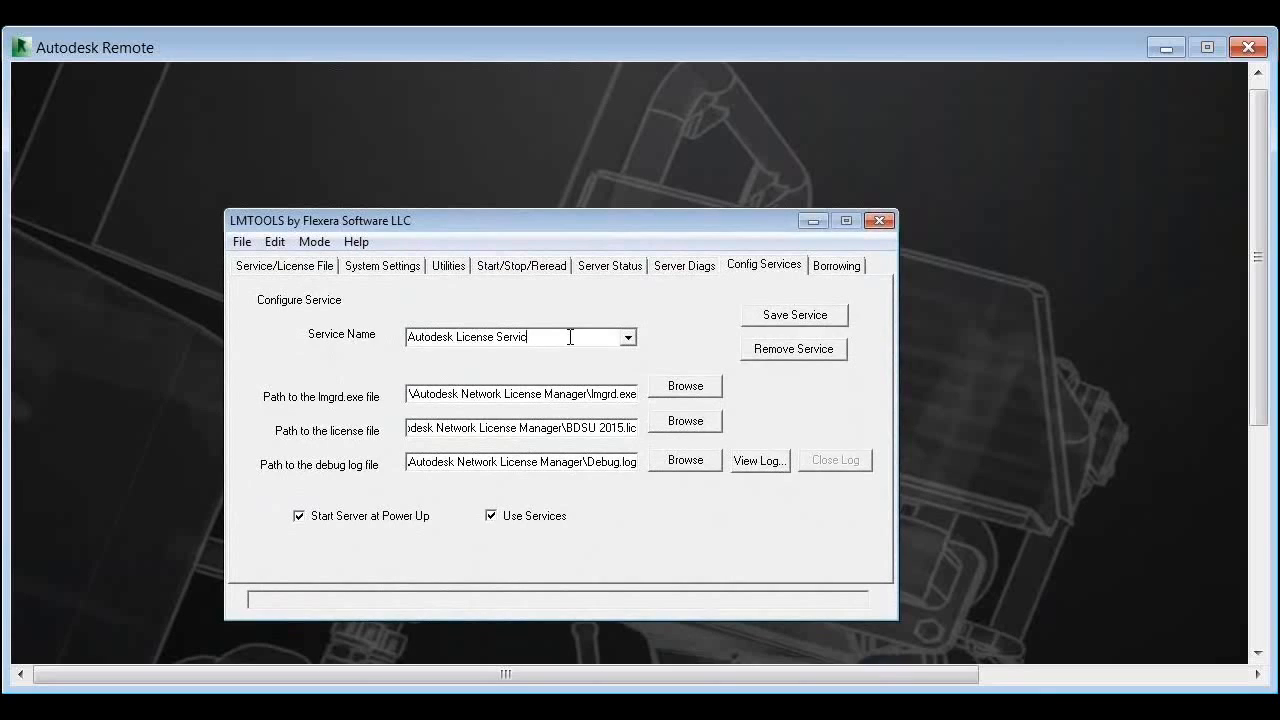
click(766, 318)
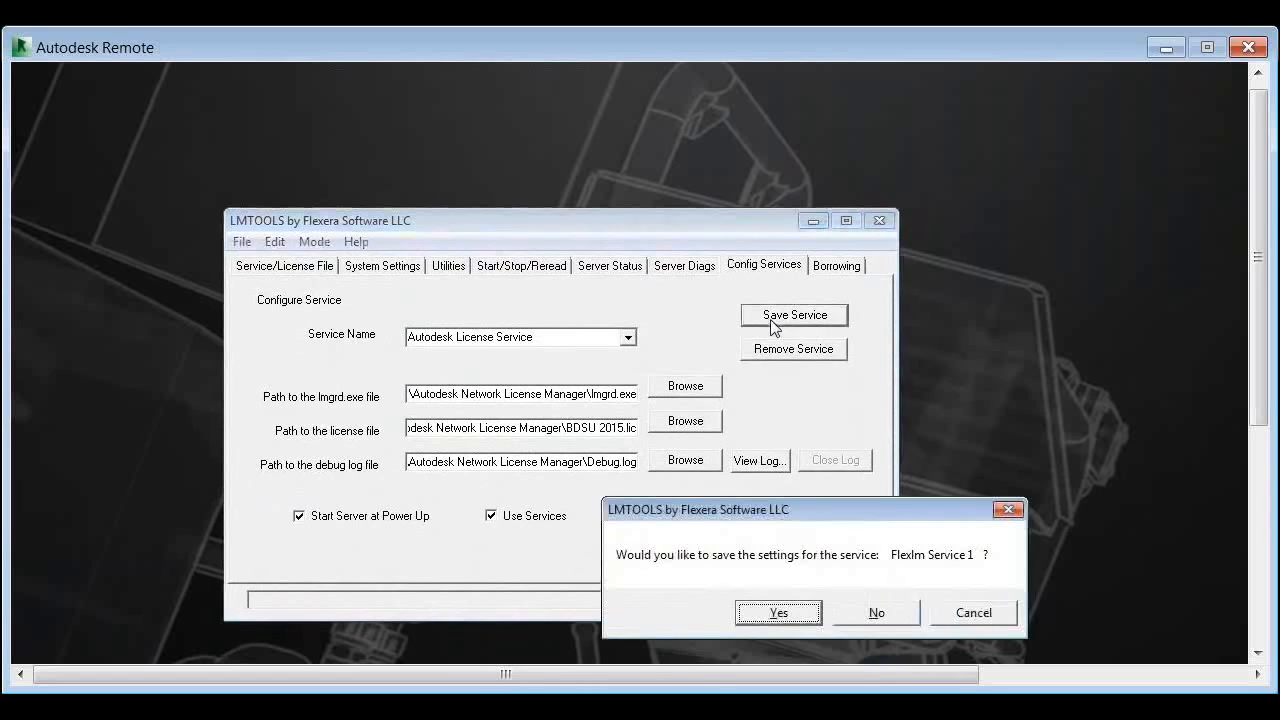
click(787, 618)
Step: Point the service at lmgrd.exe, BDSU 2015.lic and Debug.log
click(690, 388)
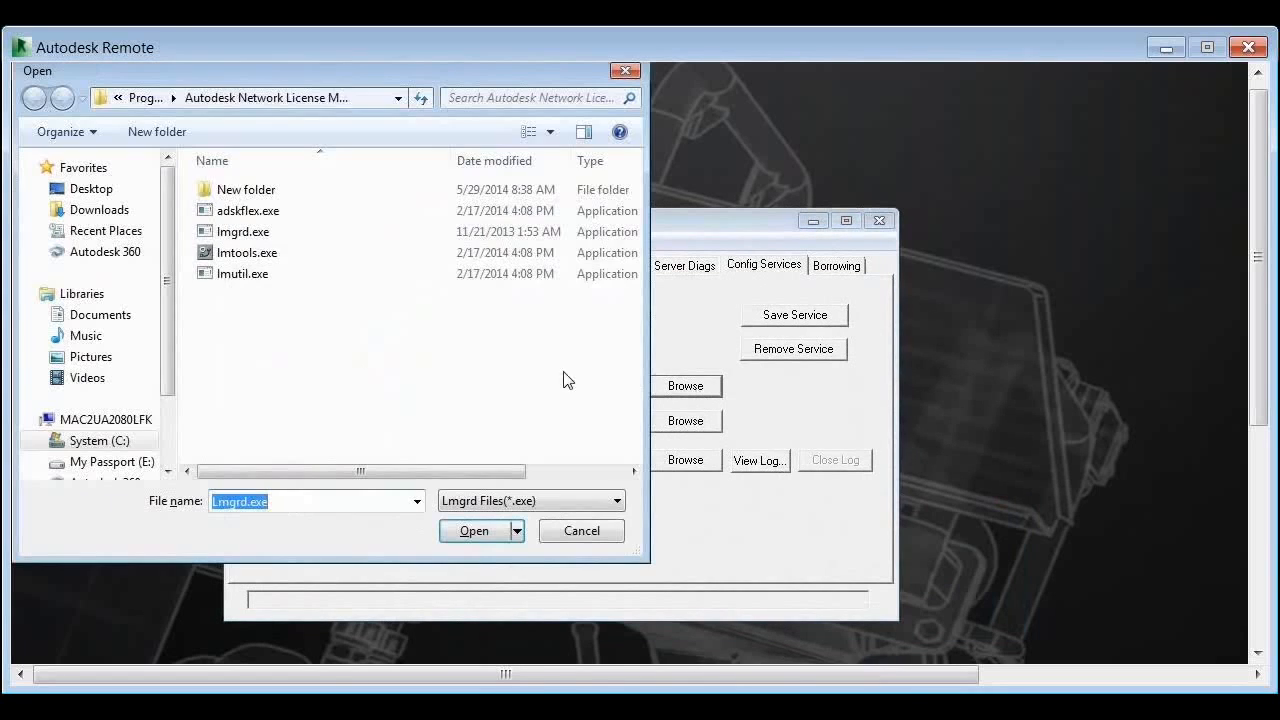
double_click(270, 232)
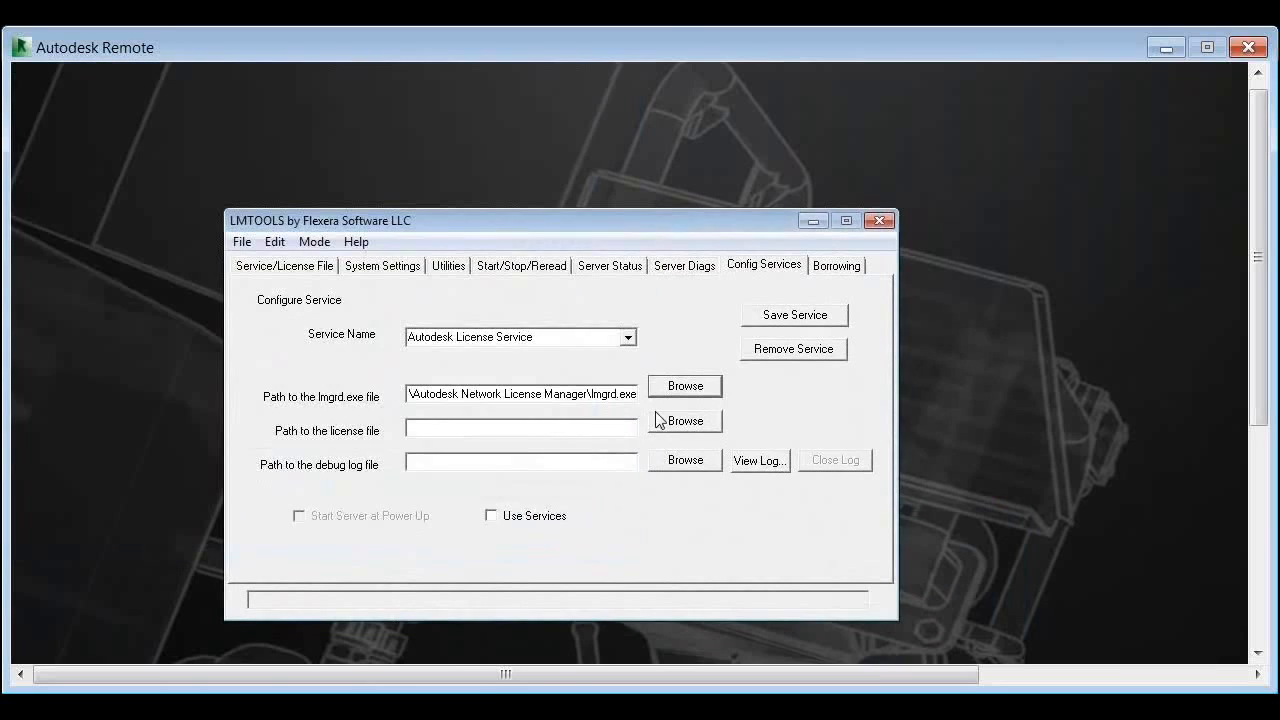
click(660, 420)
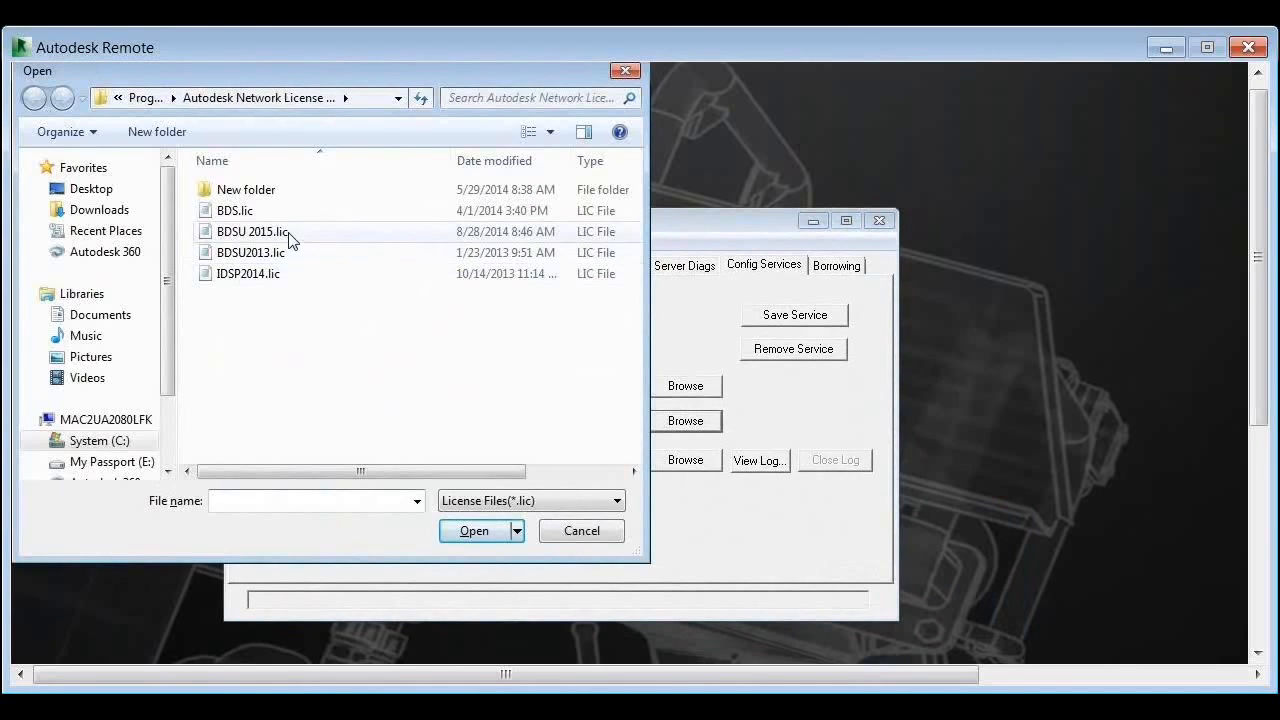
double_click(286, 234)
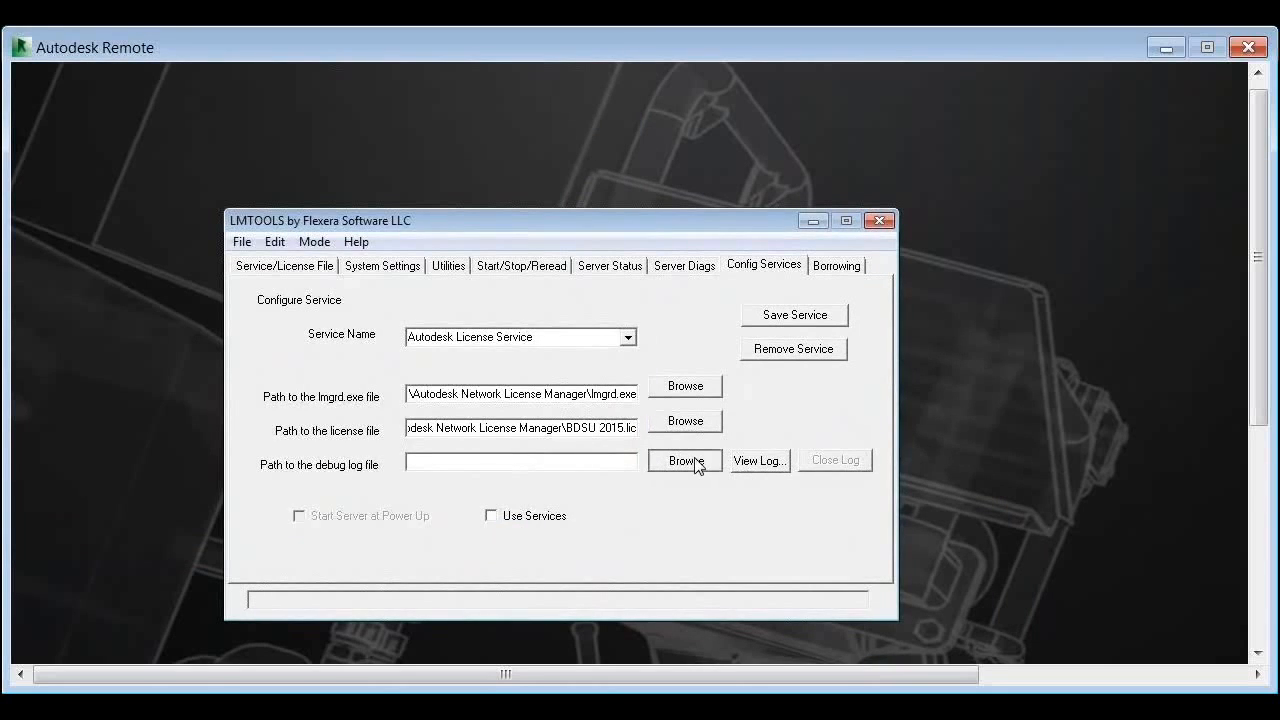
click(690, 462)
double_click(256, 214)
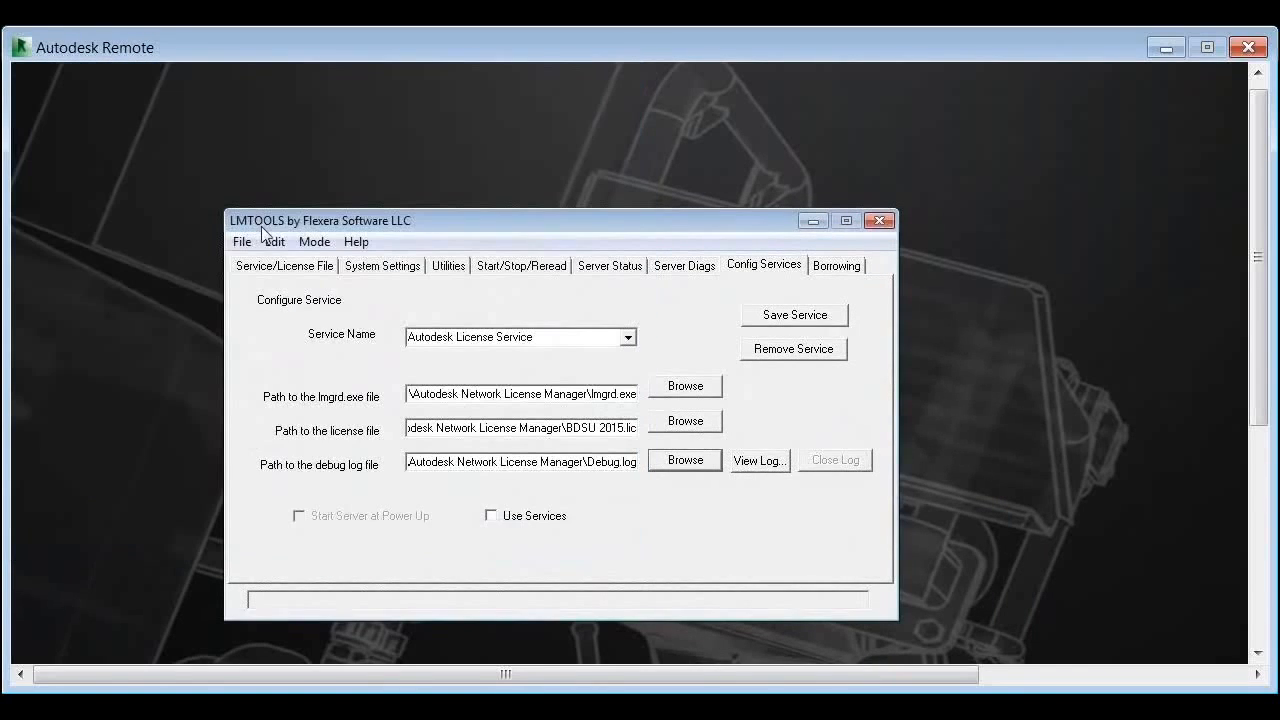
Step: Enable Use Services and Start Server at Power Up, then save the service
click(535, 521)
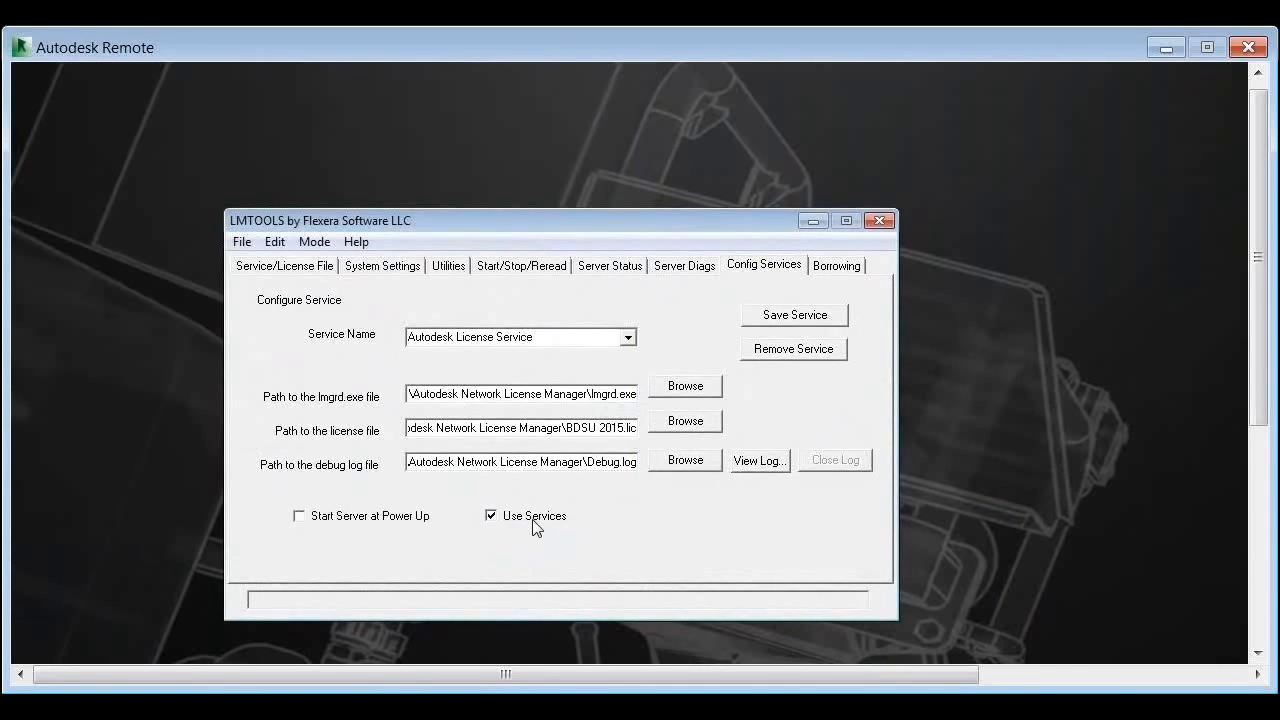
click(359, 522)
click(812, 318)
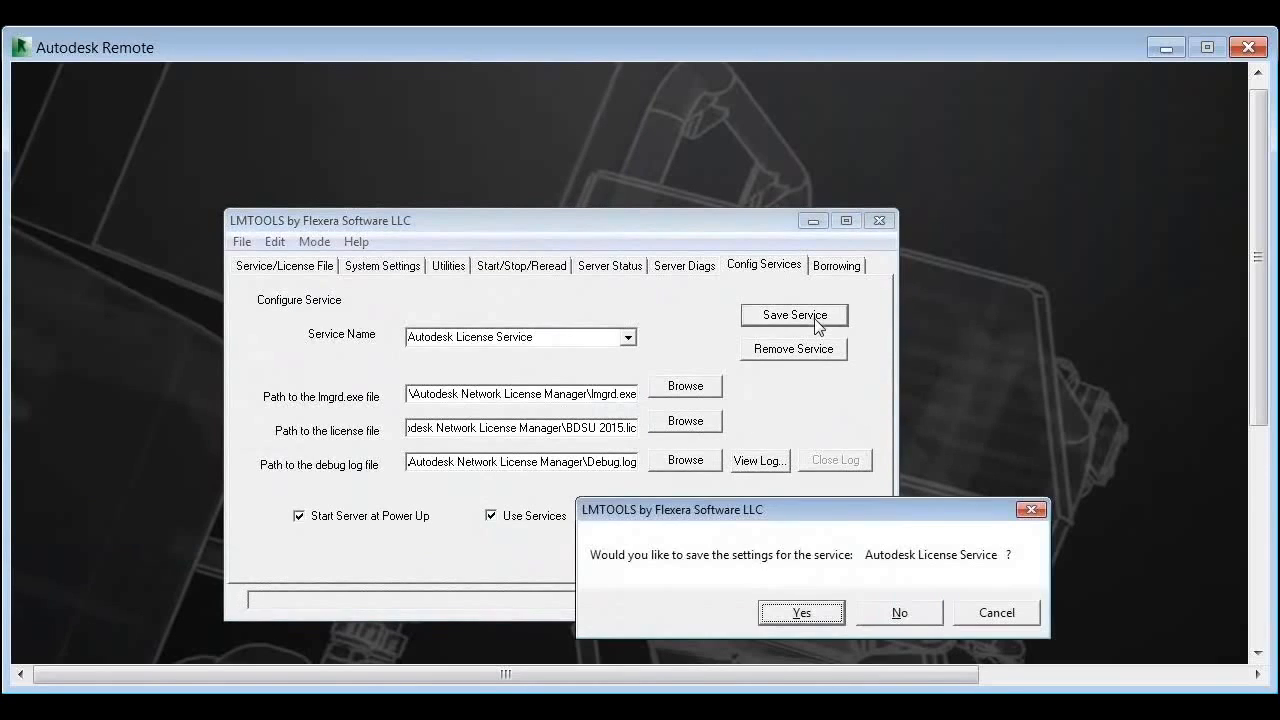
click(768, 615)
click(540, 268)
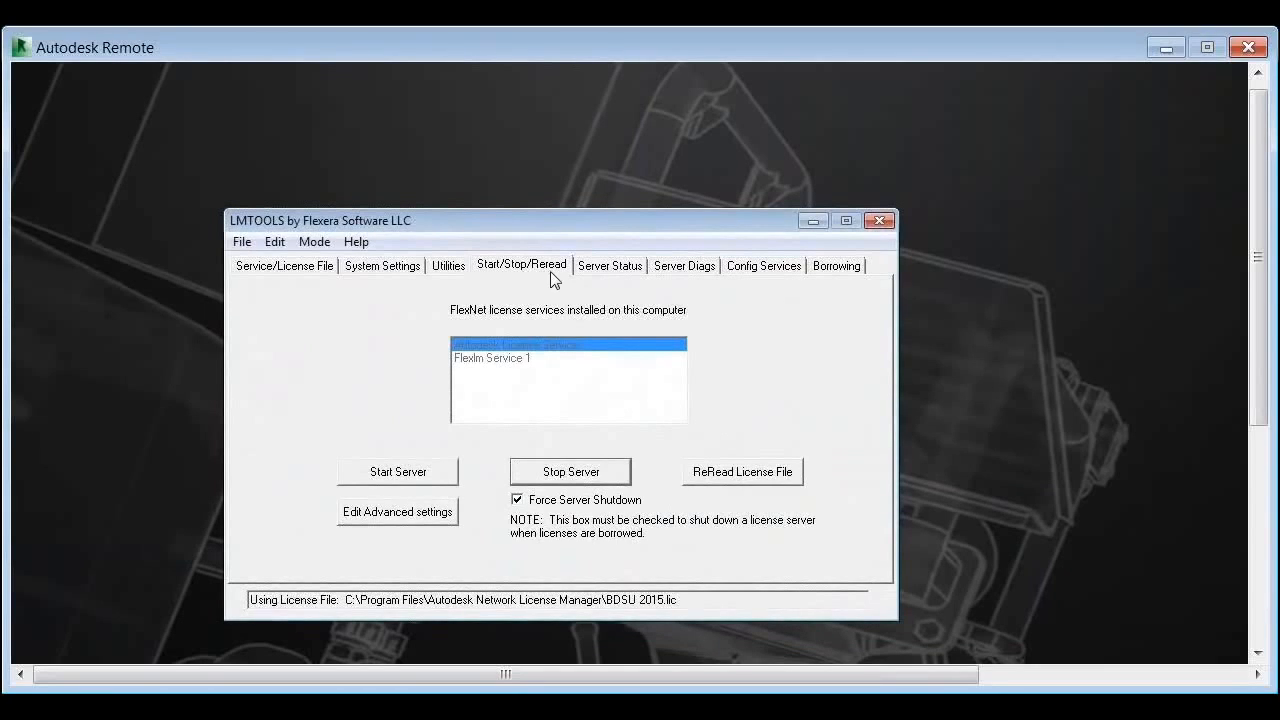
Step: Start the Autodesk License Service server, glance at Server Status, and return to Config Services
click(437, 477)
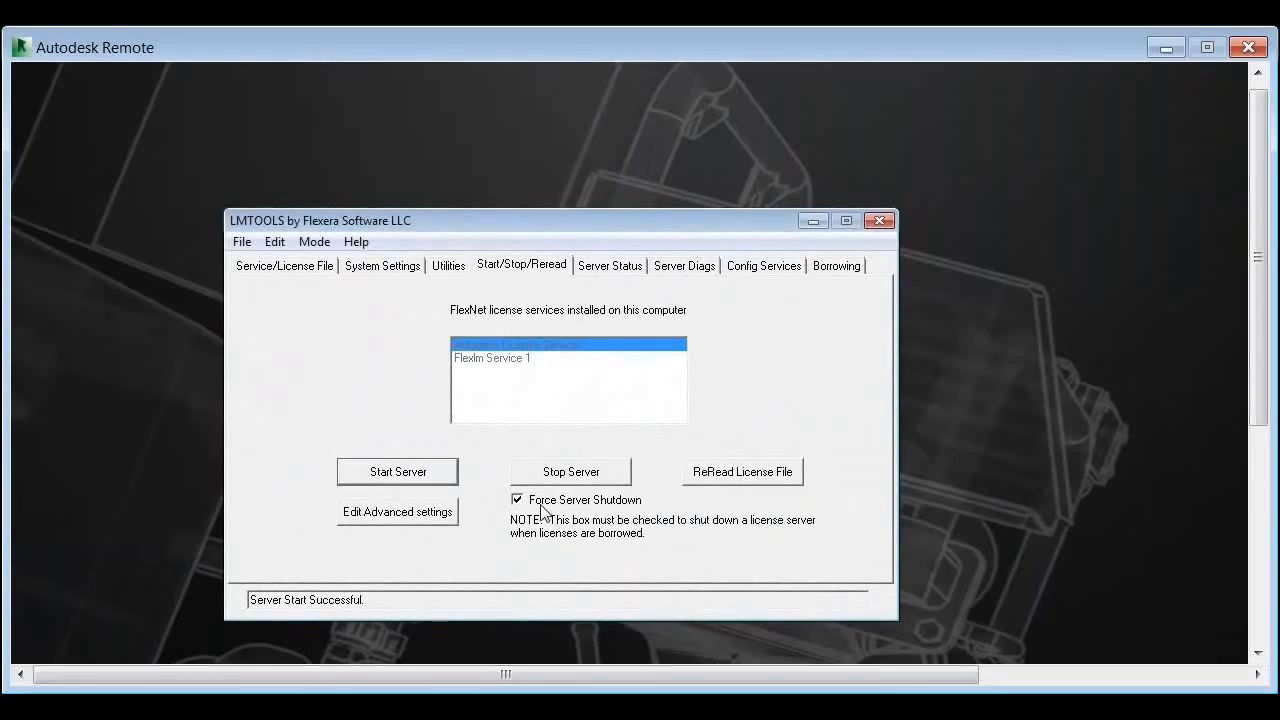
click(598, 268)
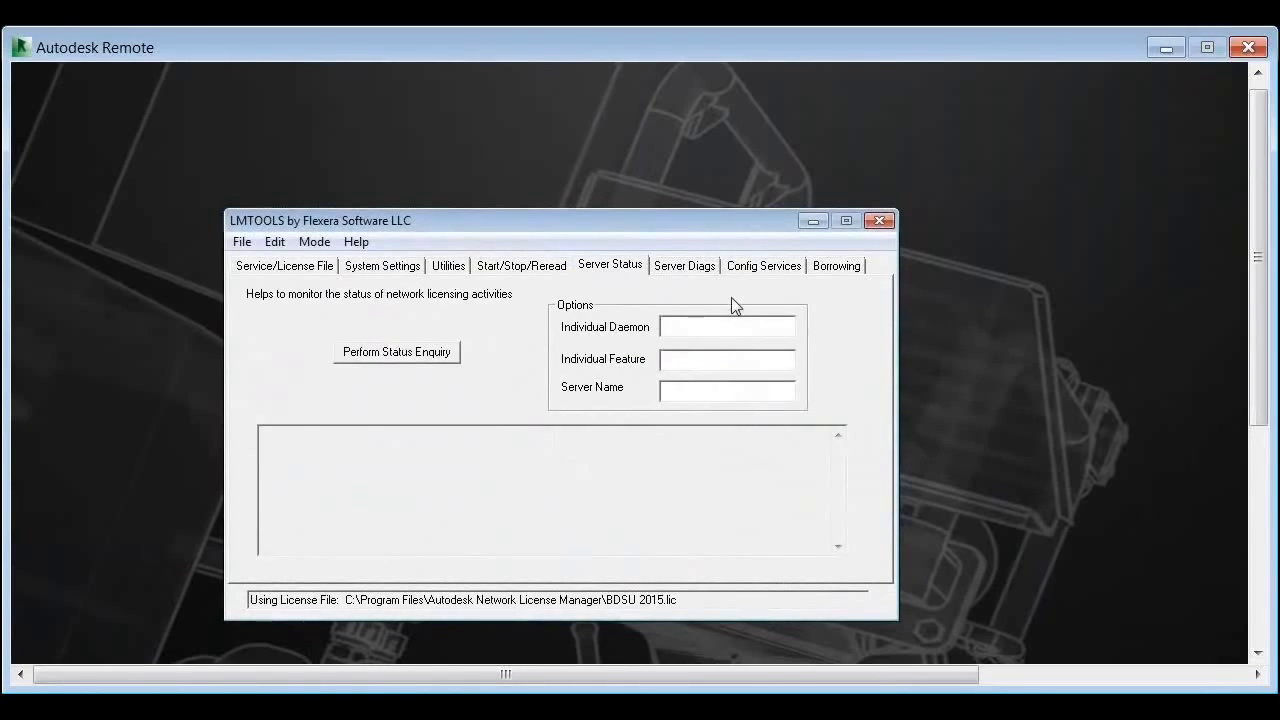
click(762, 267)
Step: Review Debug.log showing lmgrd and adskflex starting on ports 27000 and 2080, then close it
click(770, 466)
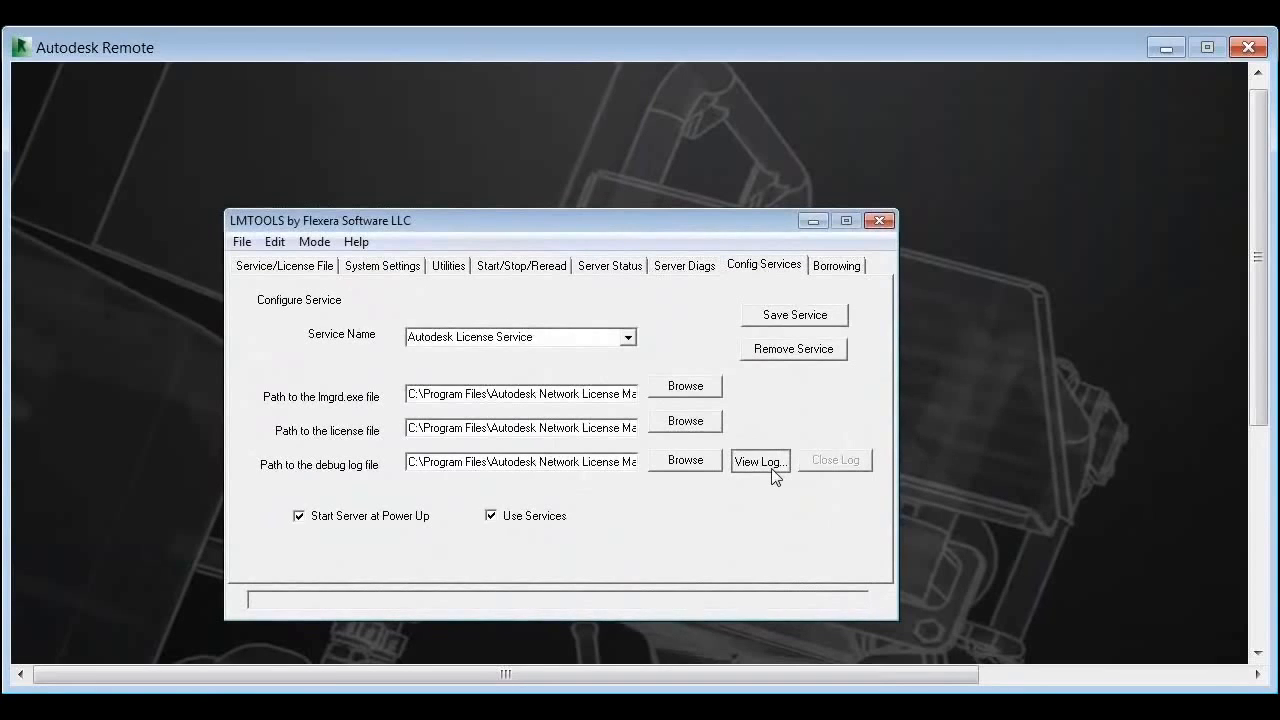
drag(583, 184, 587, 227)
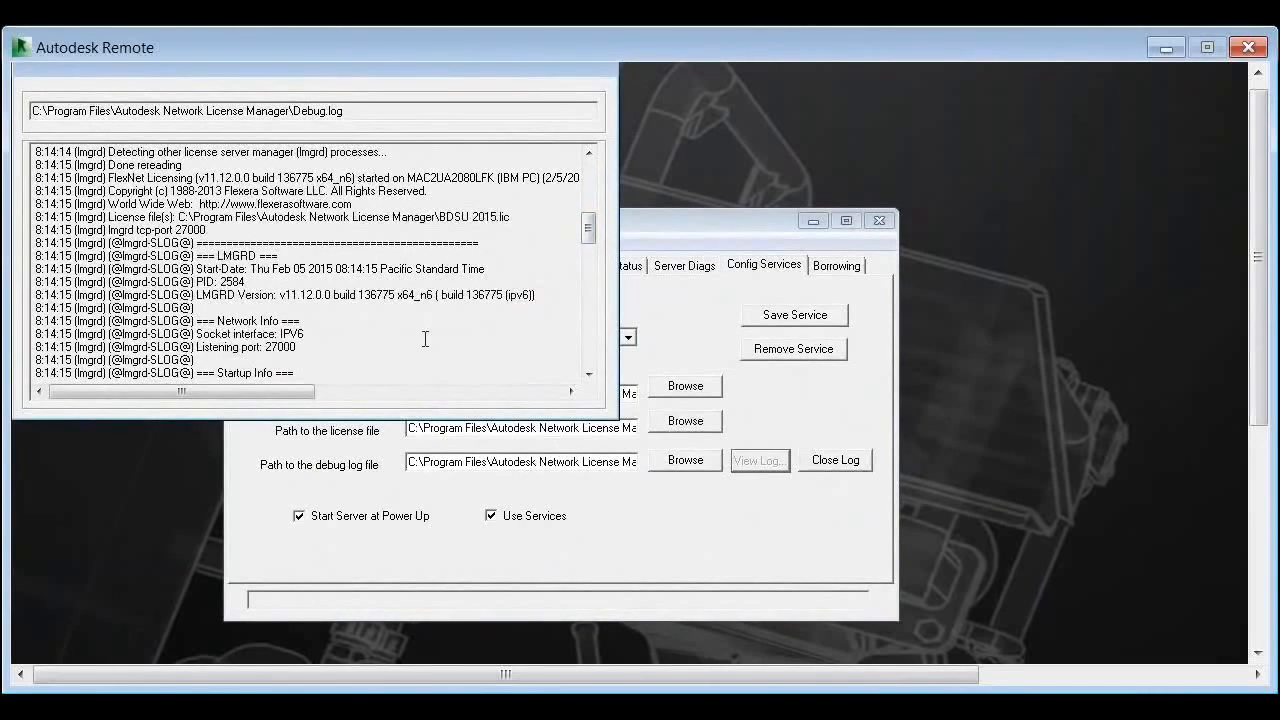
drag(585, 229, 583, 281)
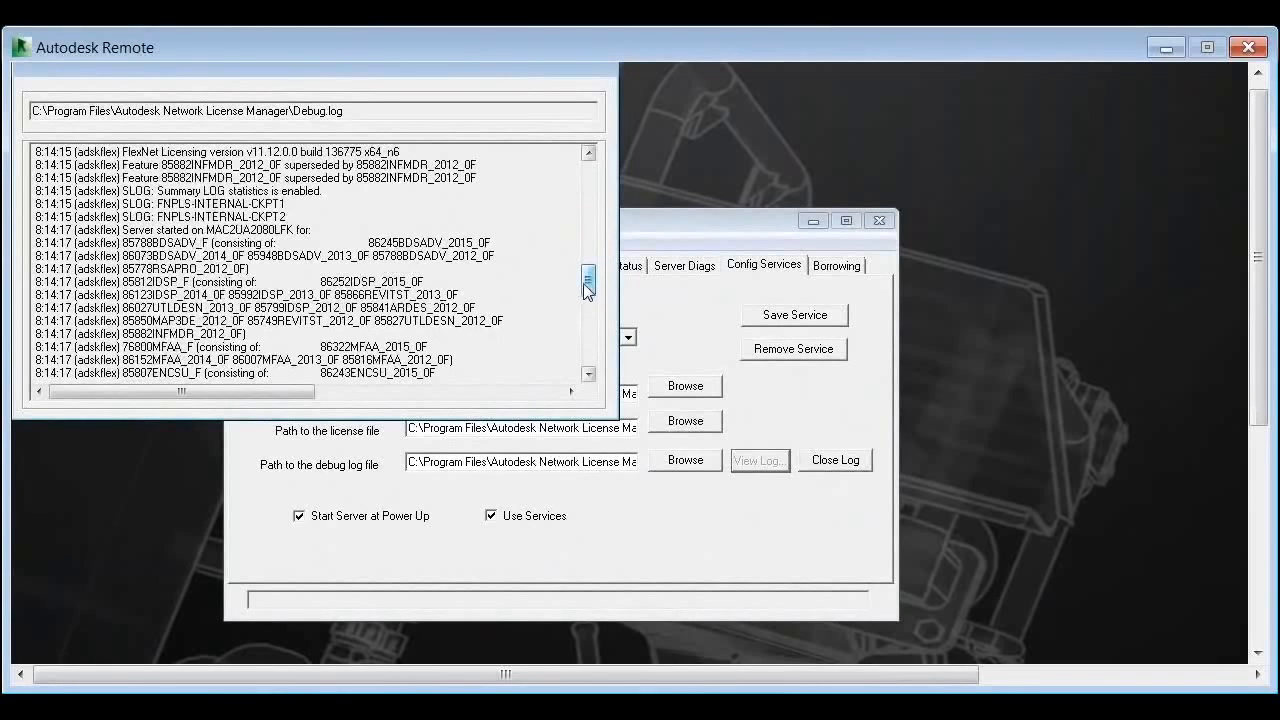
drag(592, 287, 591, 321)
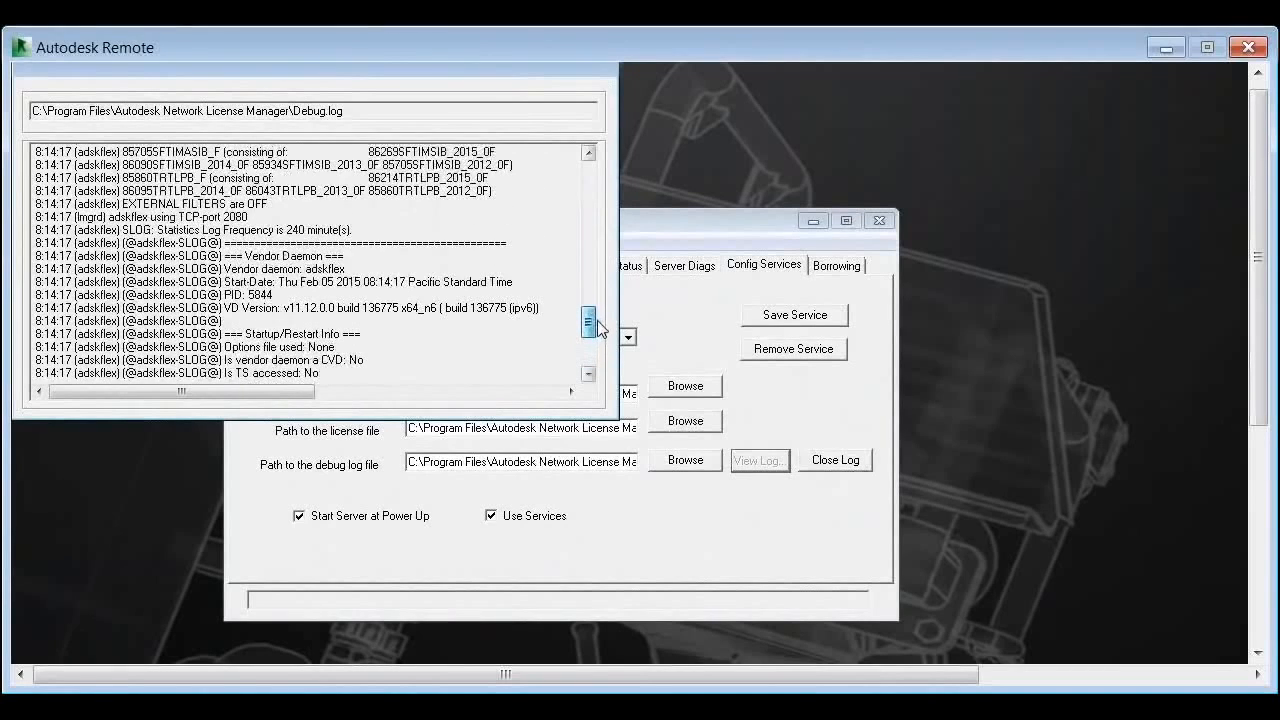
click(593, 350)
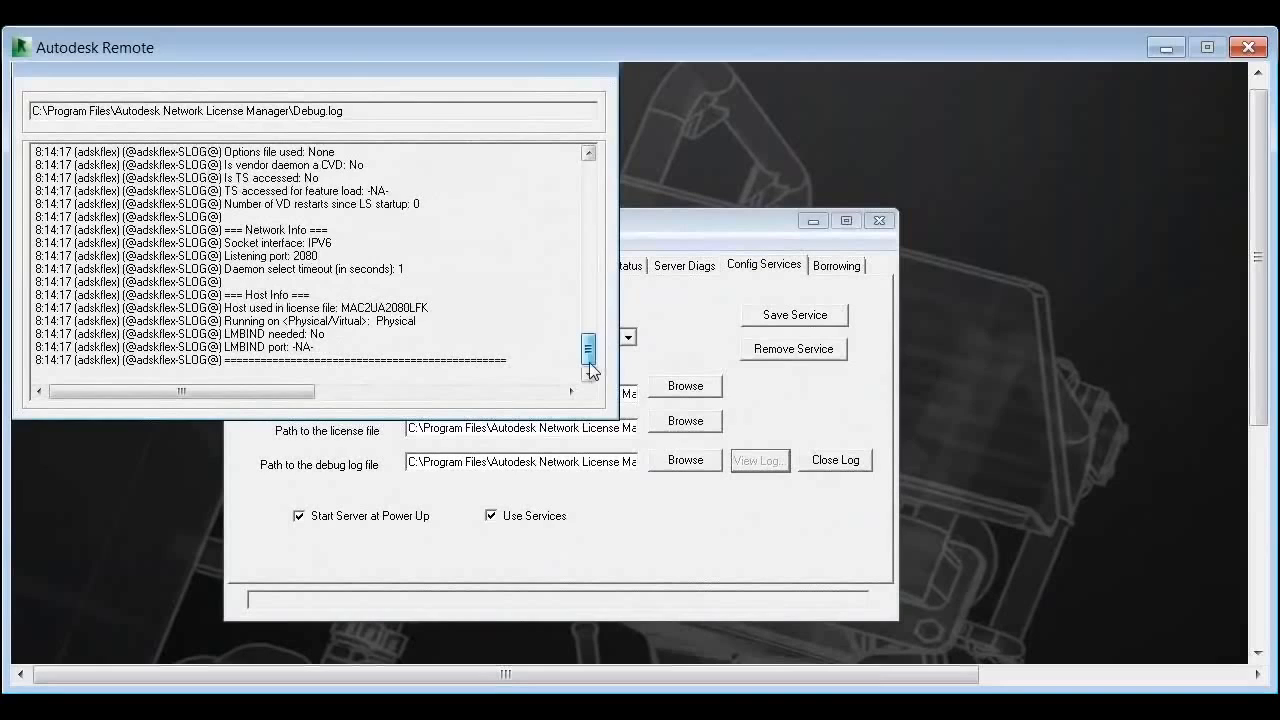
click(840, 461)
Step: Run a status enquiry showing the server and adskflex v11.12.0 UP
click(611, 268)
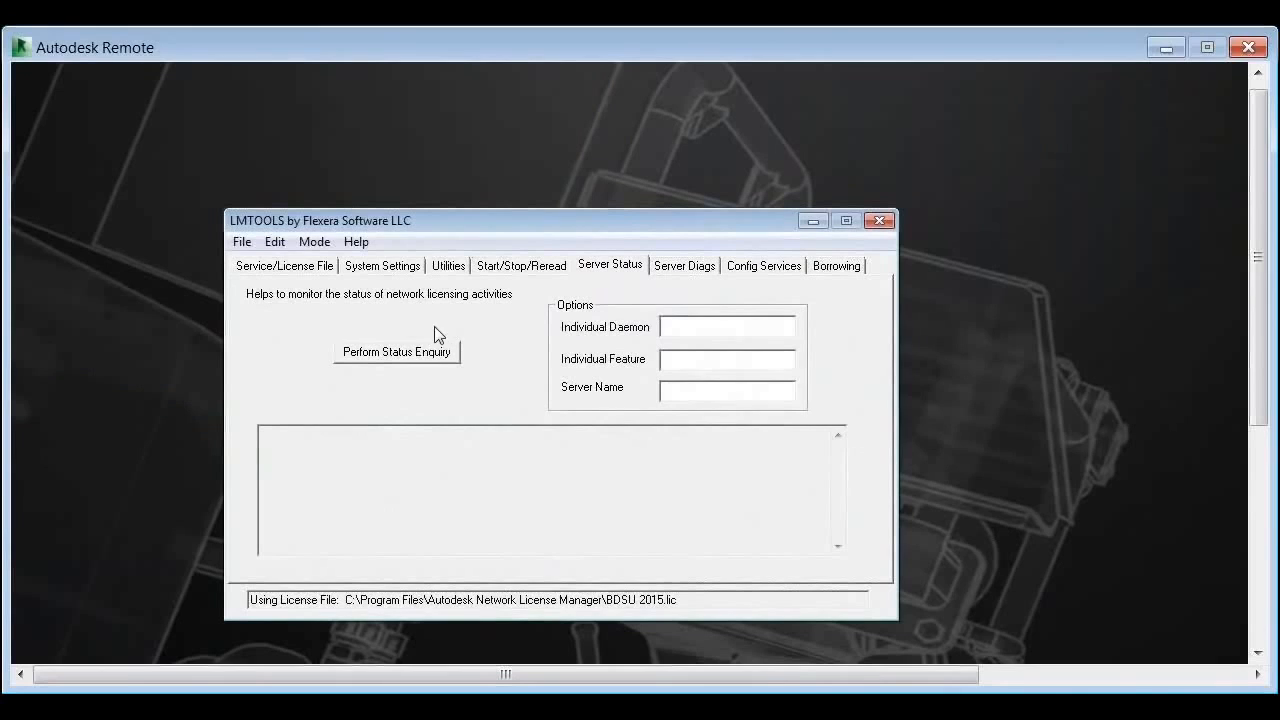
click(419, 358)
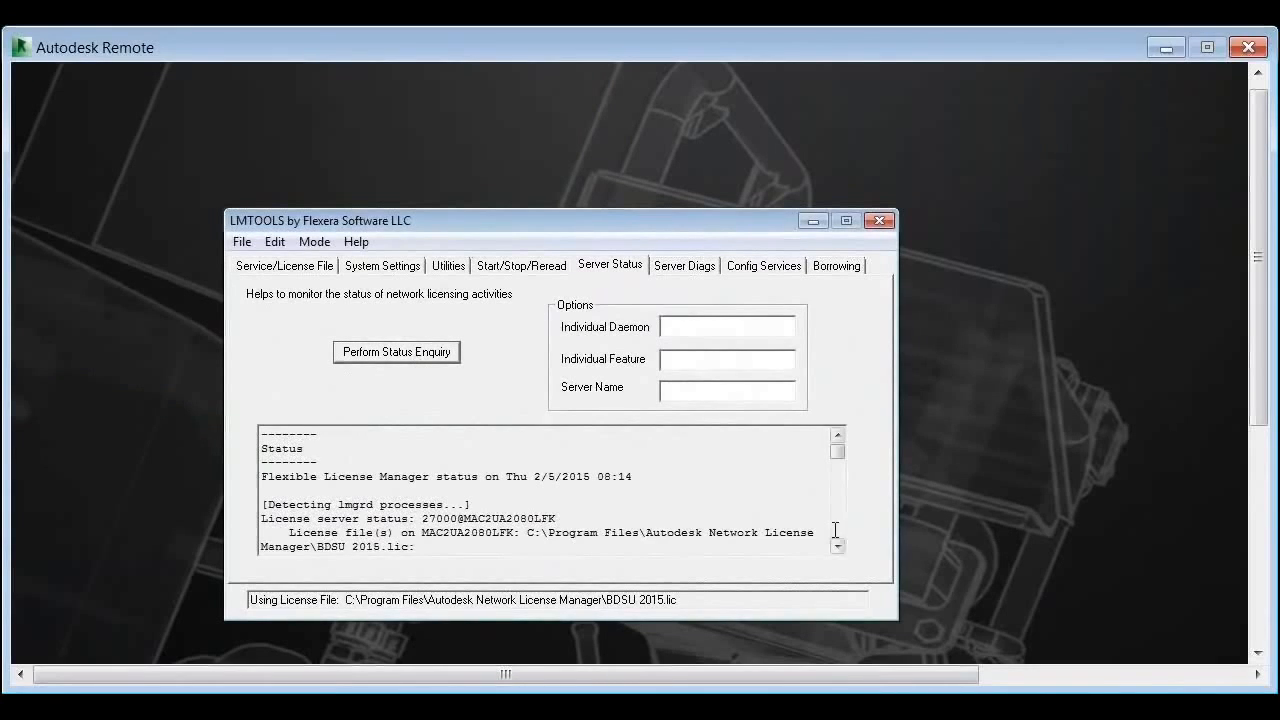
click(838, 547)
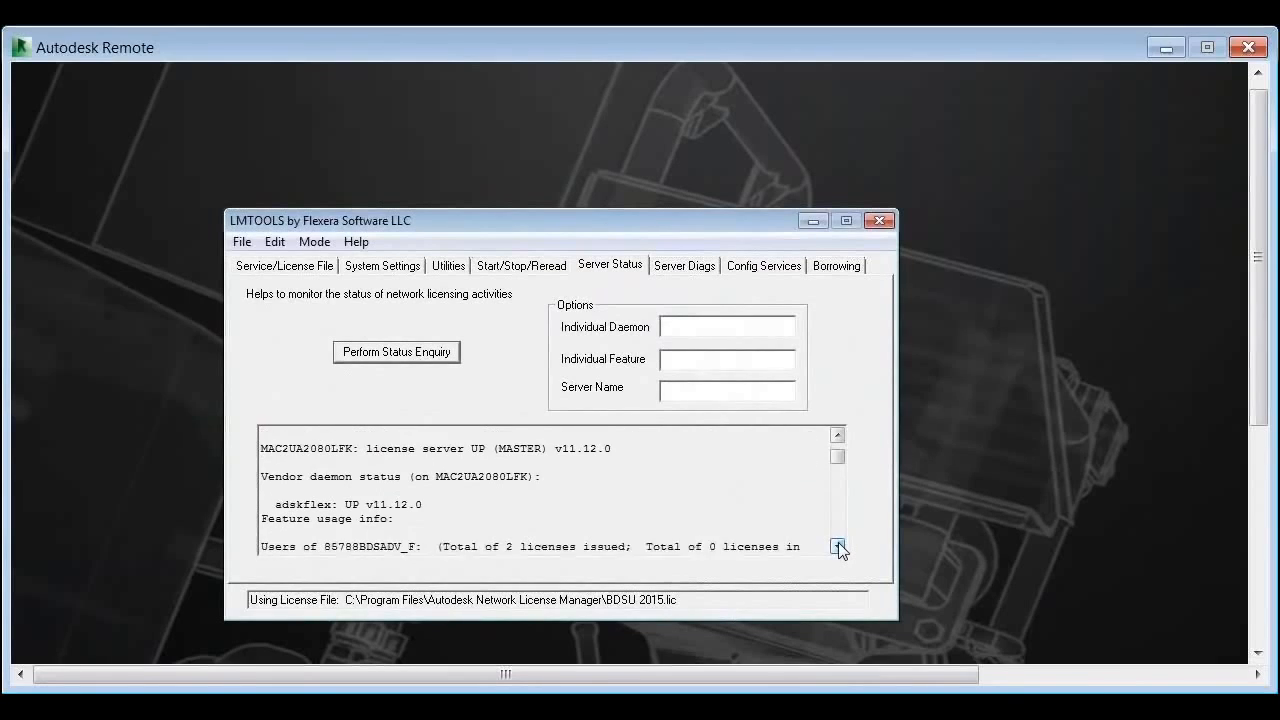
click(838, 547)
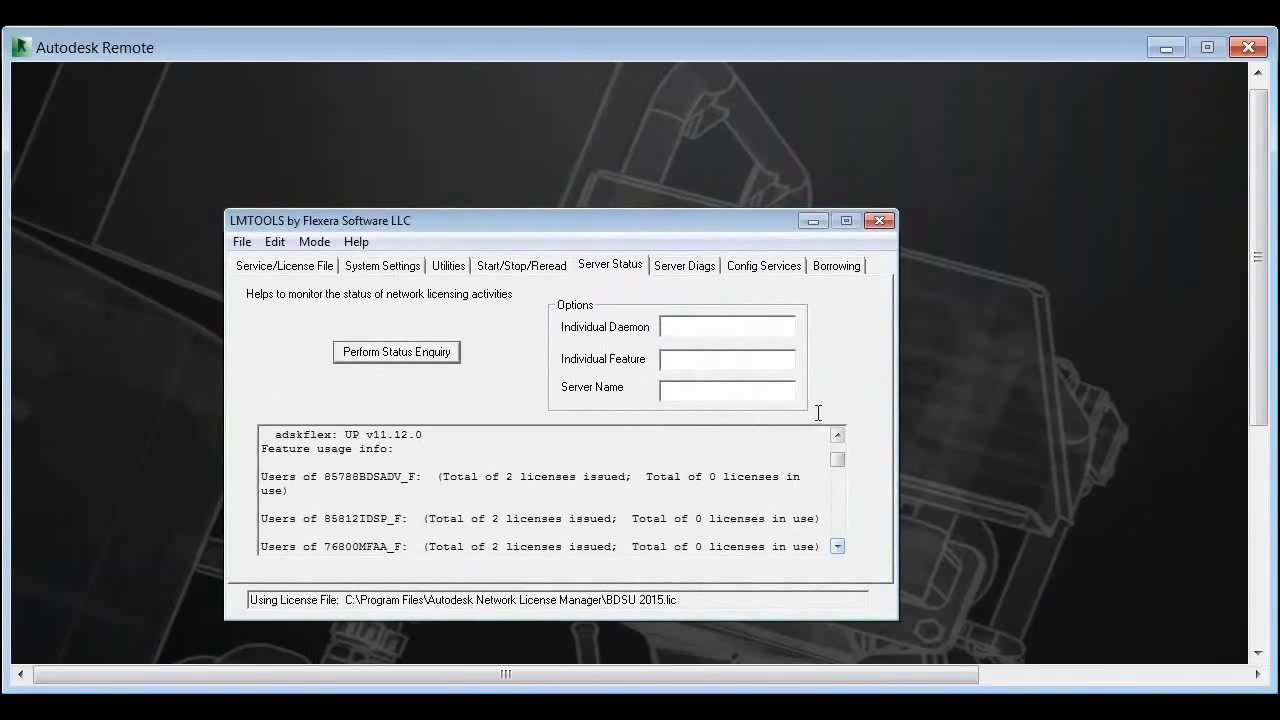
click(838, 436)
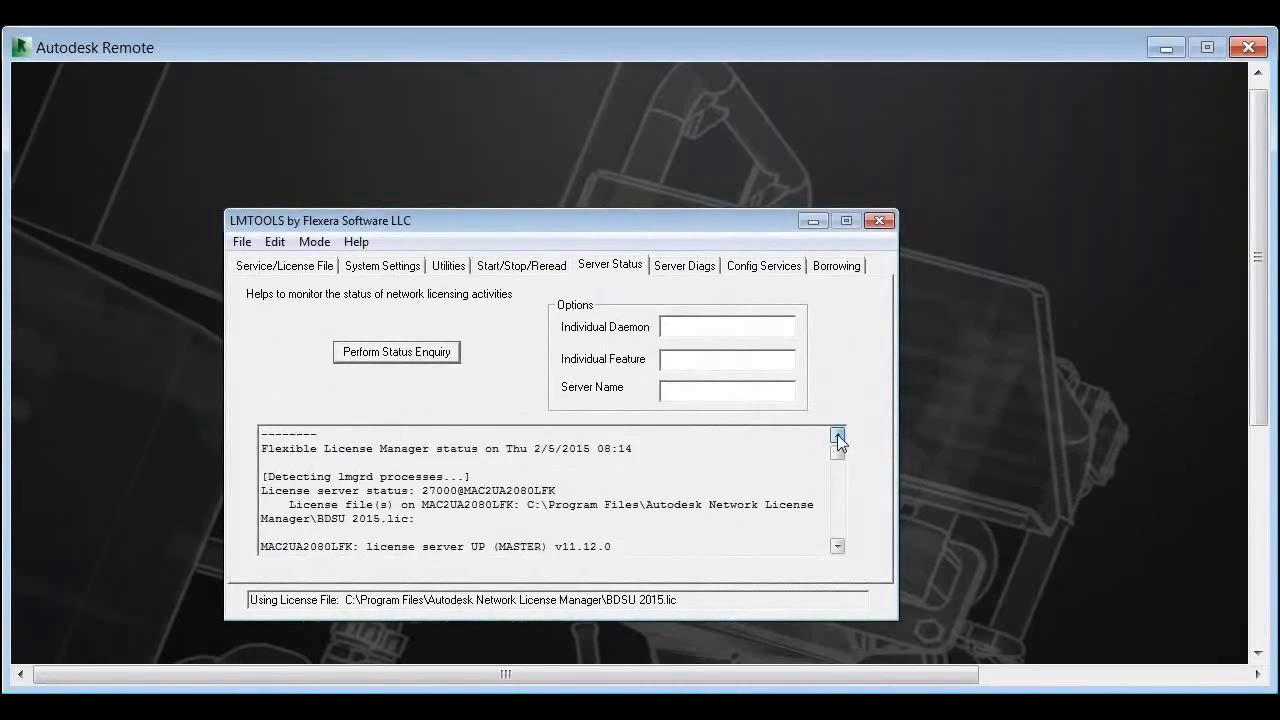
click(500, 265)
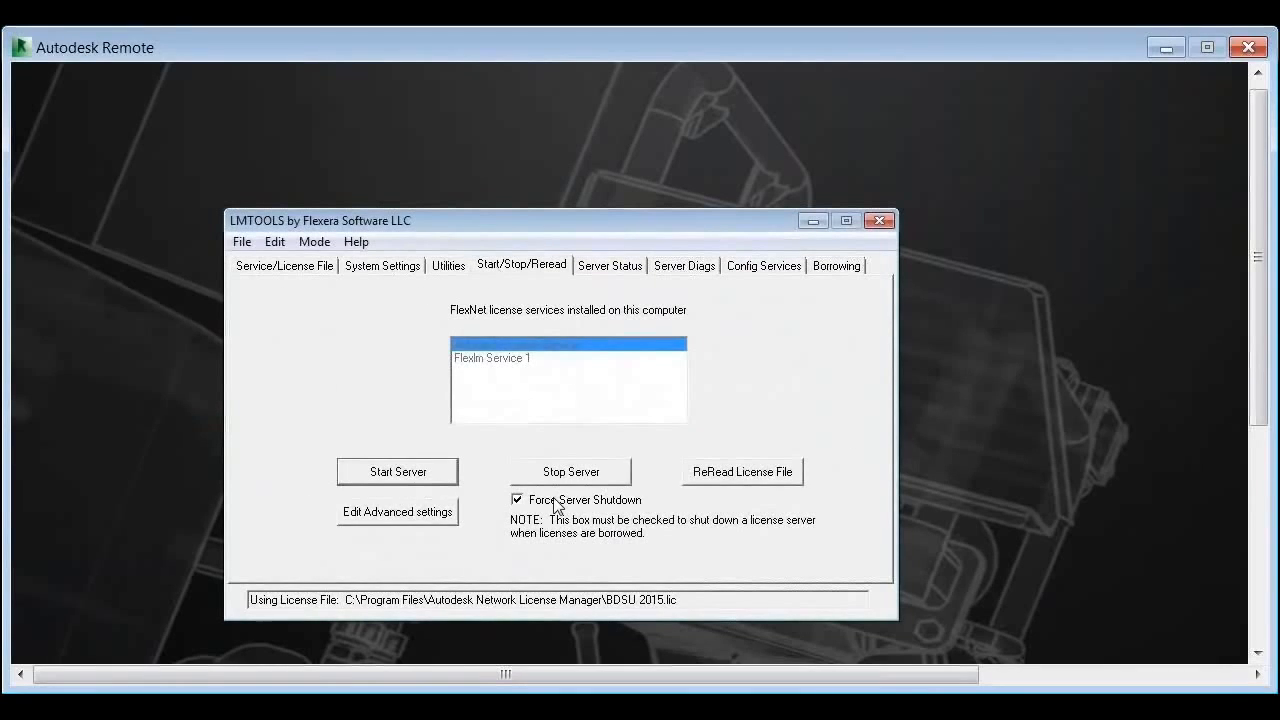
Step: Tick Force Server Shutdown and stop the Autodesk License Service server
click(520, 501)
click(565, 479)
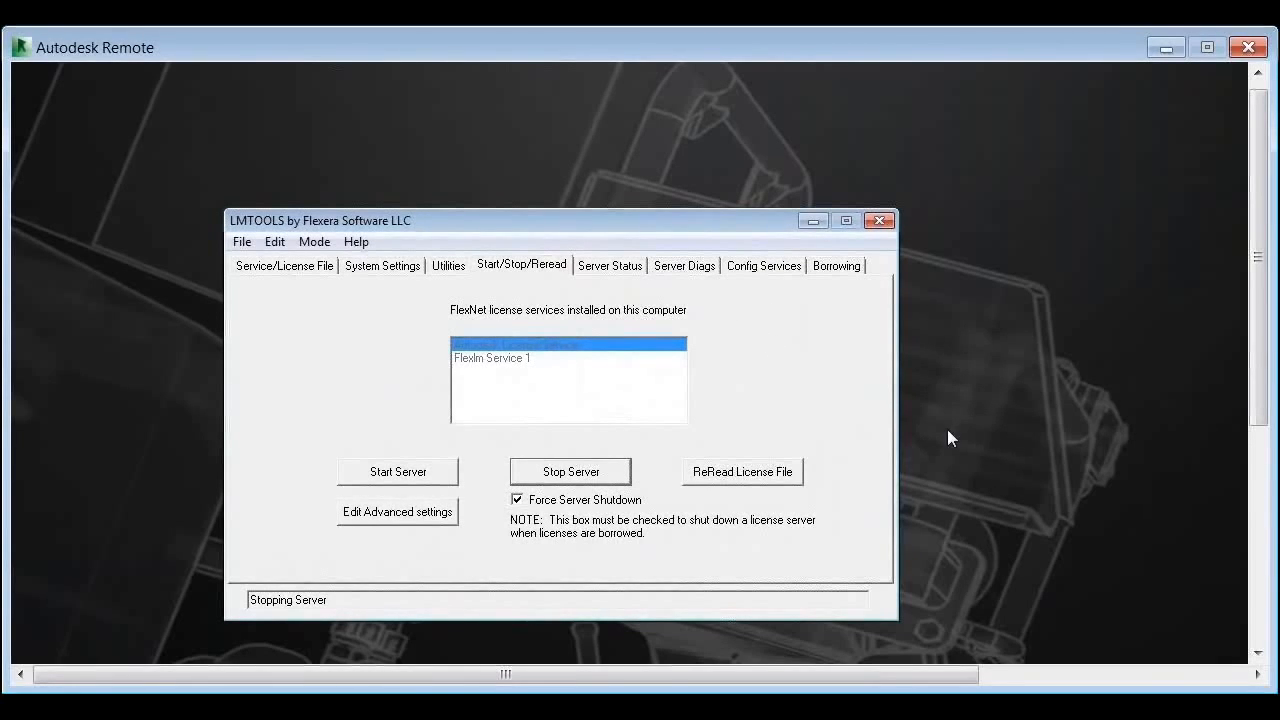
drag(1256, 414, 1248, 650)
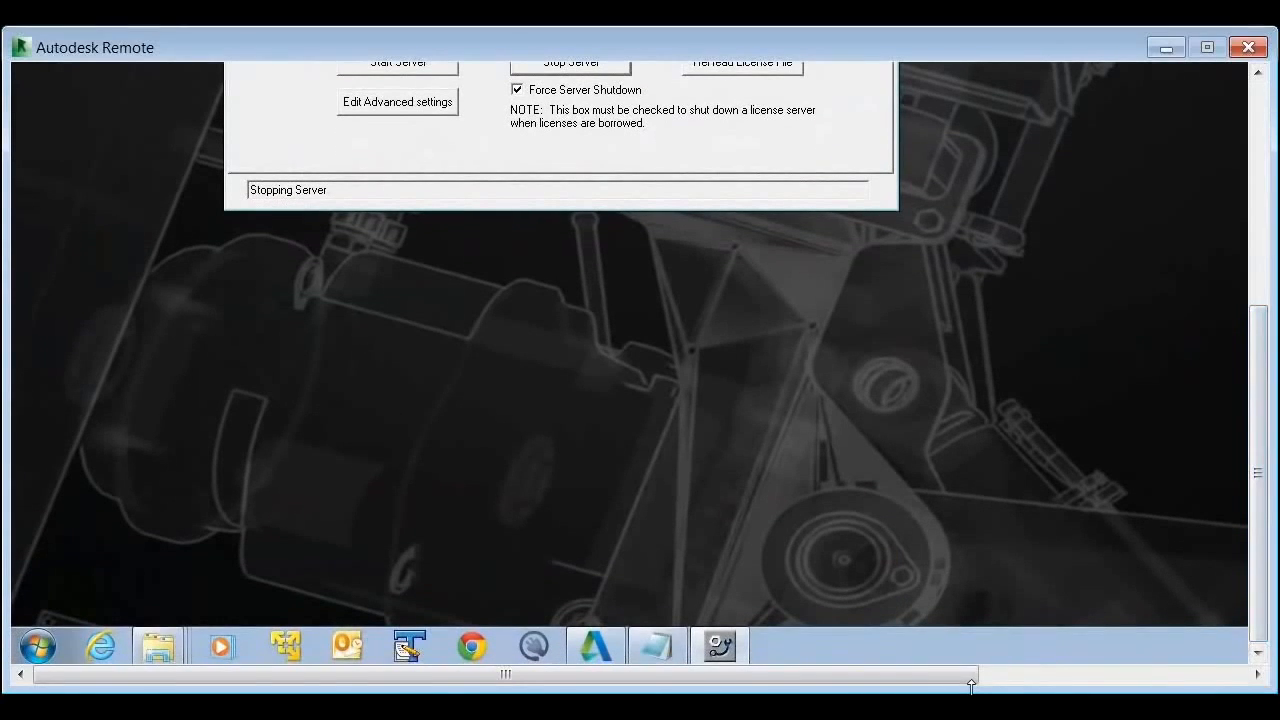
Step: Launch Windows Task Manager from the taskbar
click(1224, 673)
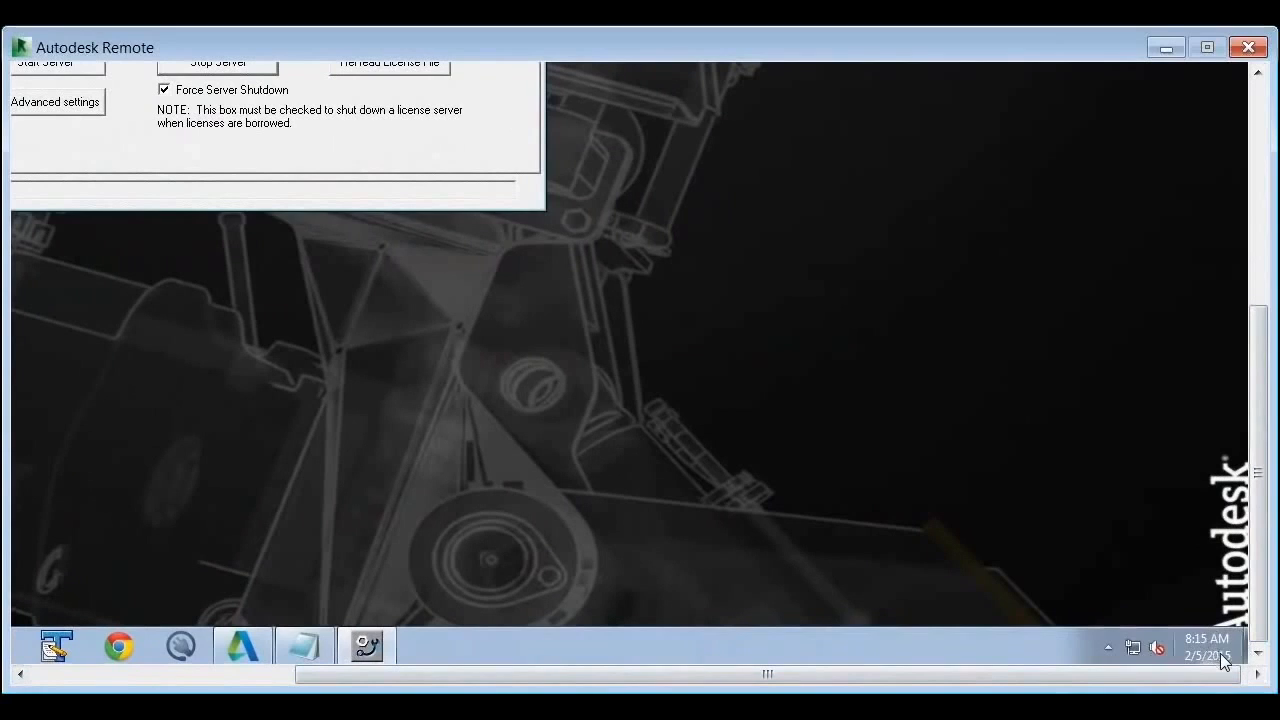
right_click(1220, 653)
click(1165, 588)
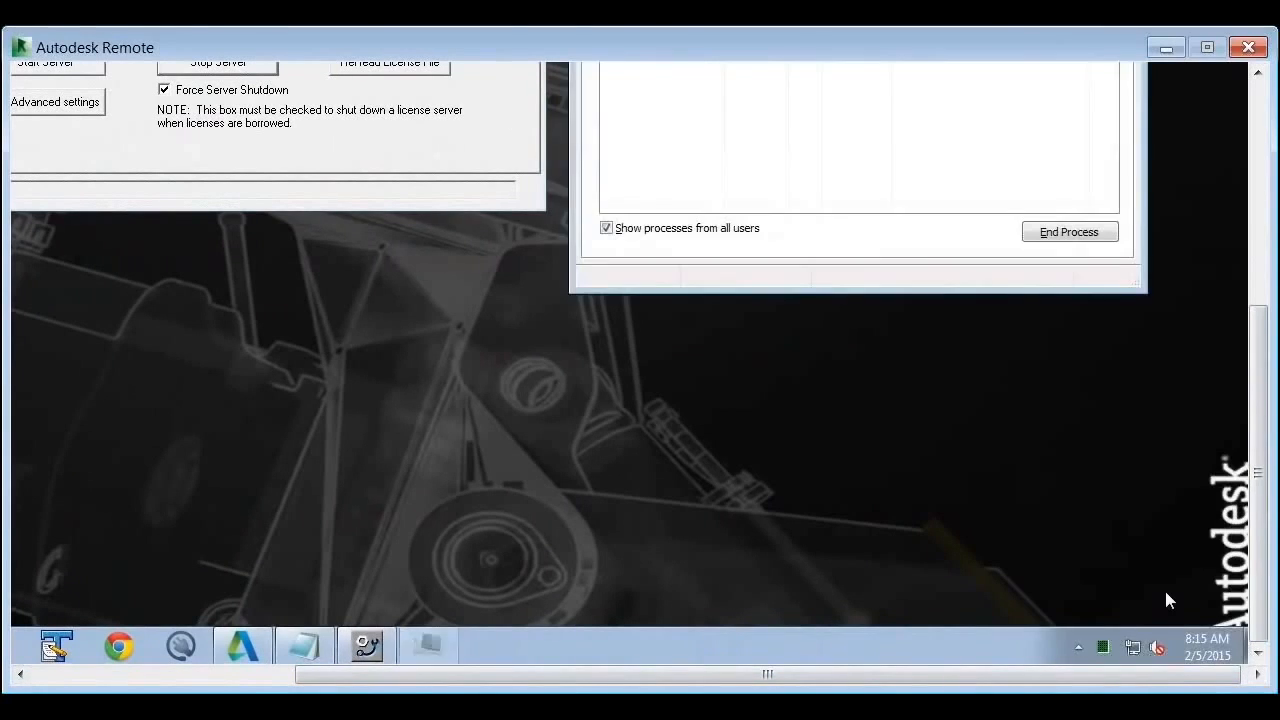
click(1255, 265)
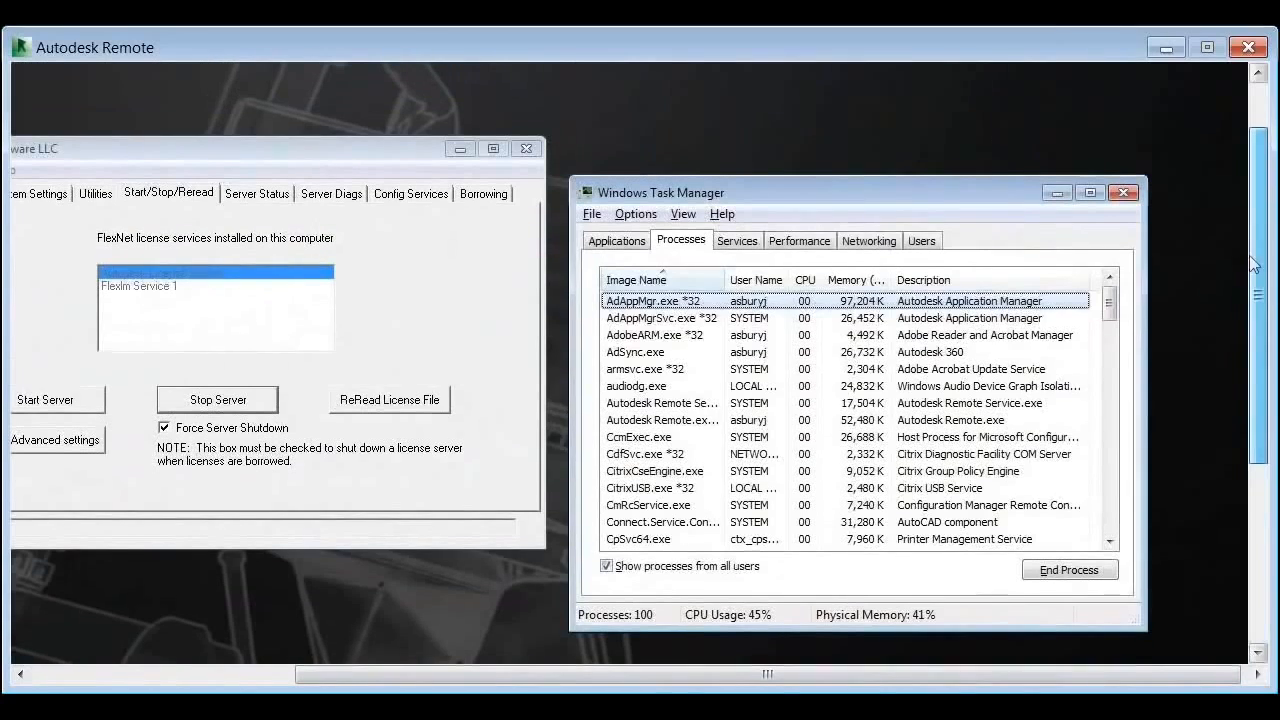
Step: Sort and scroll the Processes list by image name, then minimize Task Manager and recentre LMTOOLS
click(614, 280)
click(612, 282)
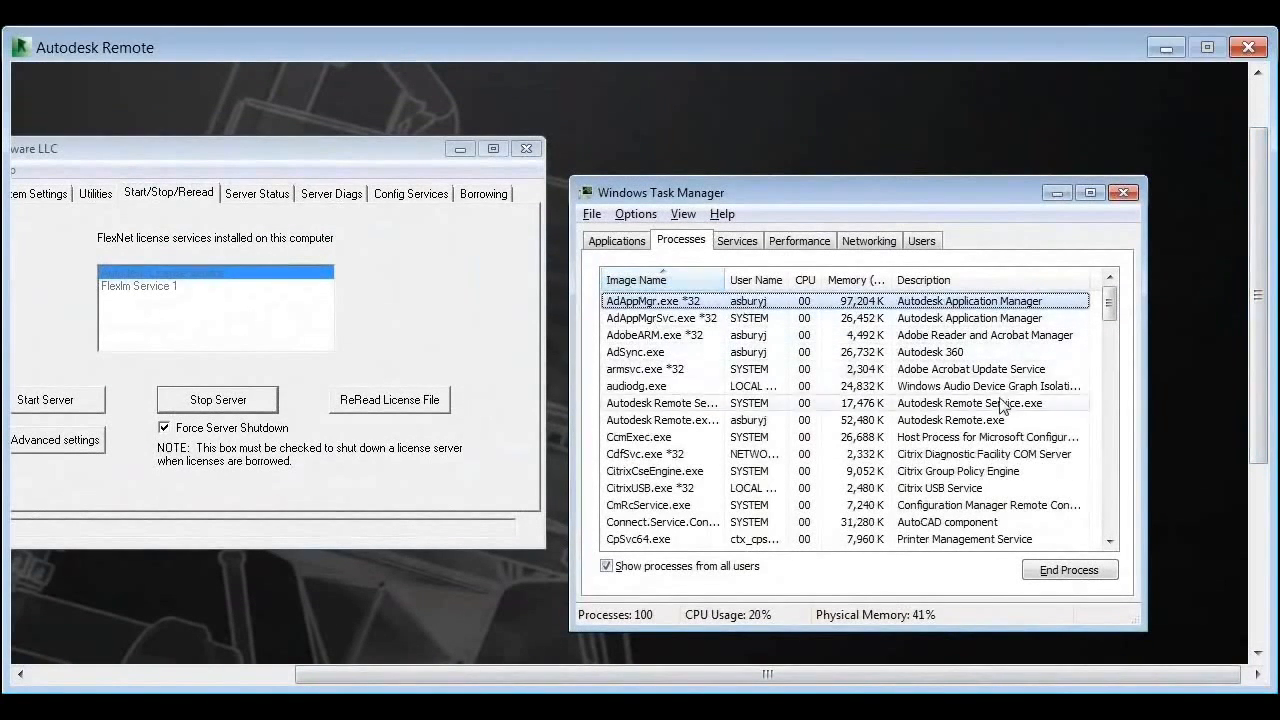
drag(1111, 306, 1113, 378)
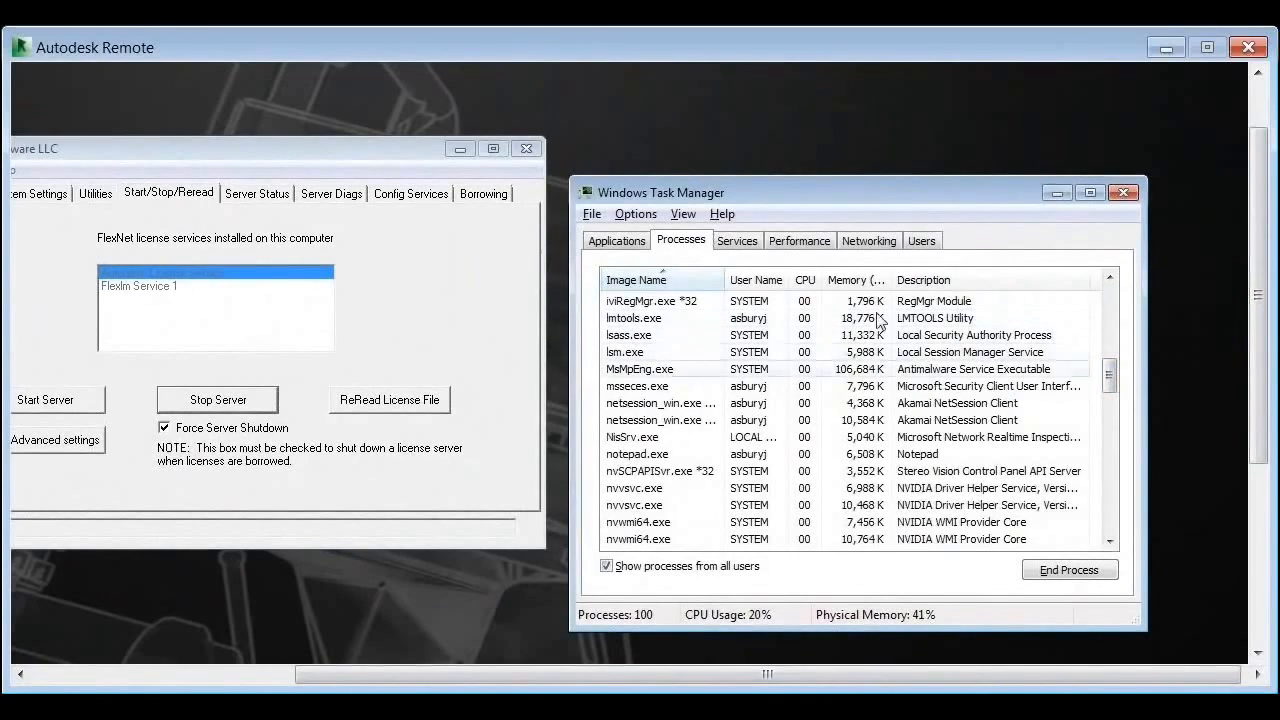
click(1058, 193)
drag(338, 150, 572, 180)
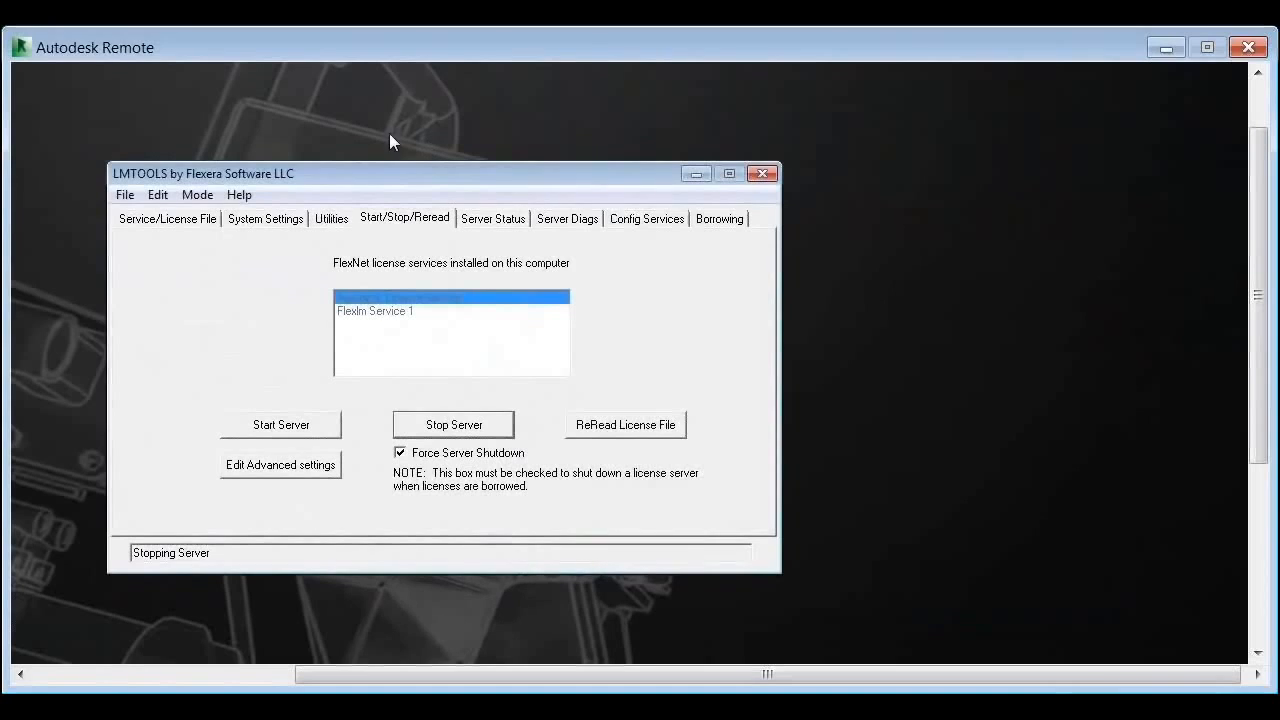
Step: Start the license server again and return to the Config Services settings
click(304, 433)
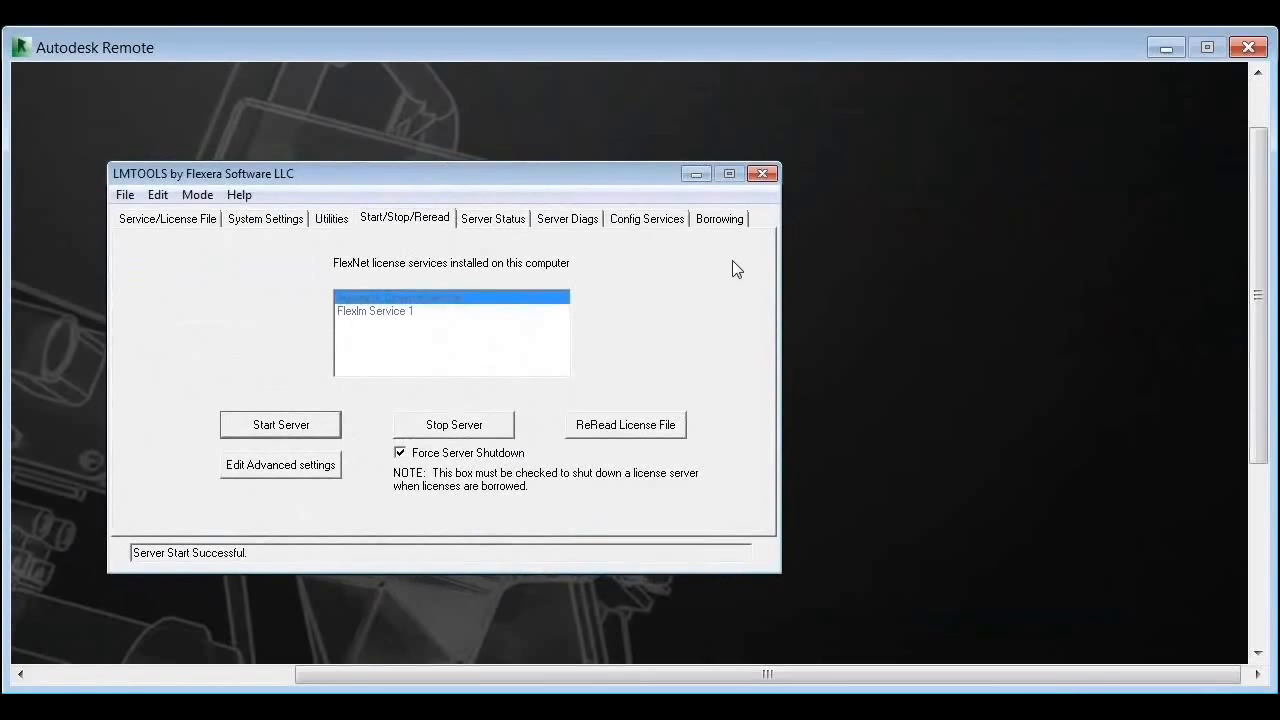
click(646, 222)
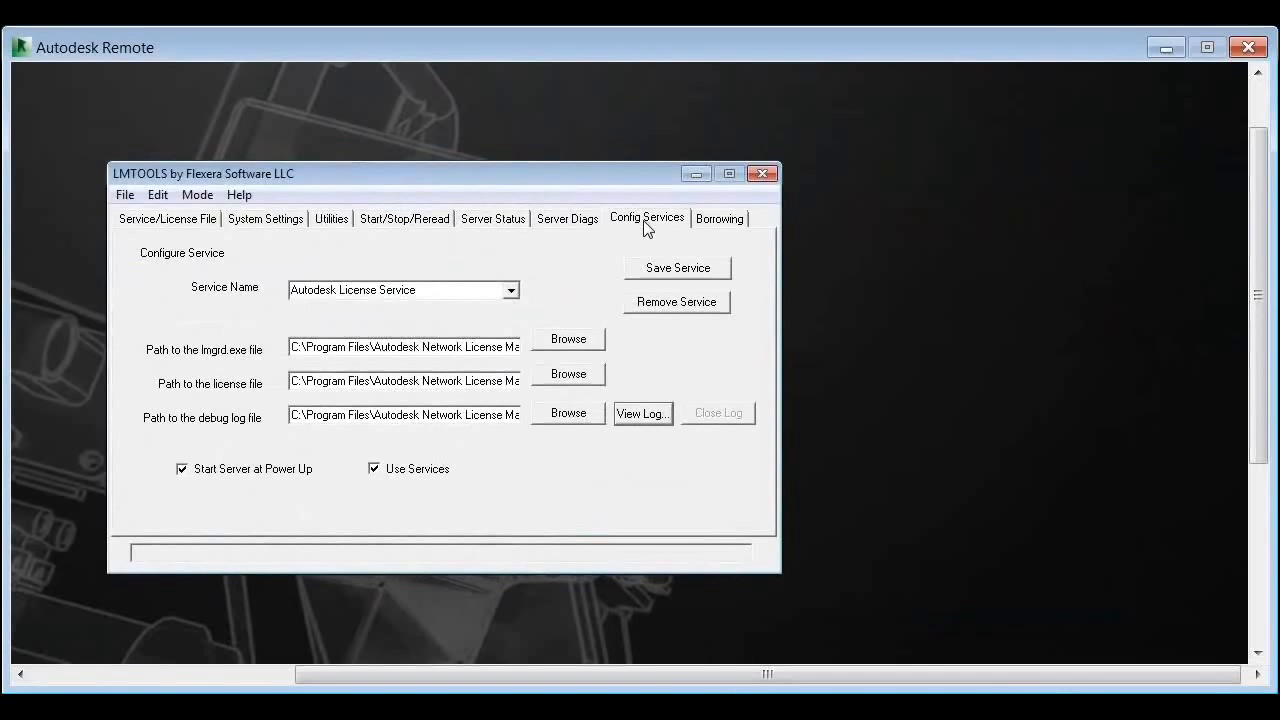
Step: Check the configured services list while keeping Autodesk License Service selected
click(511, 290)
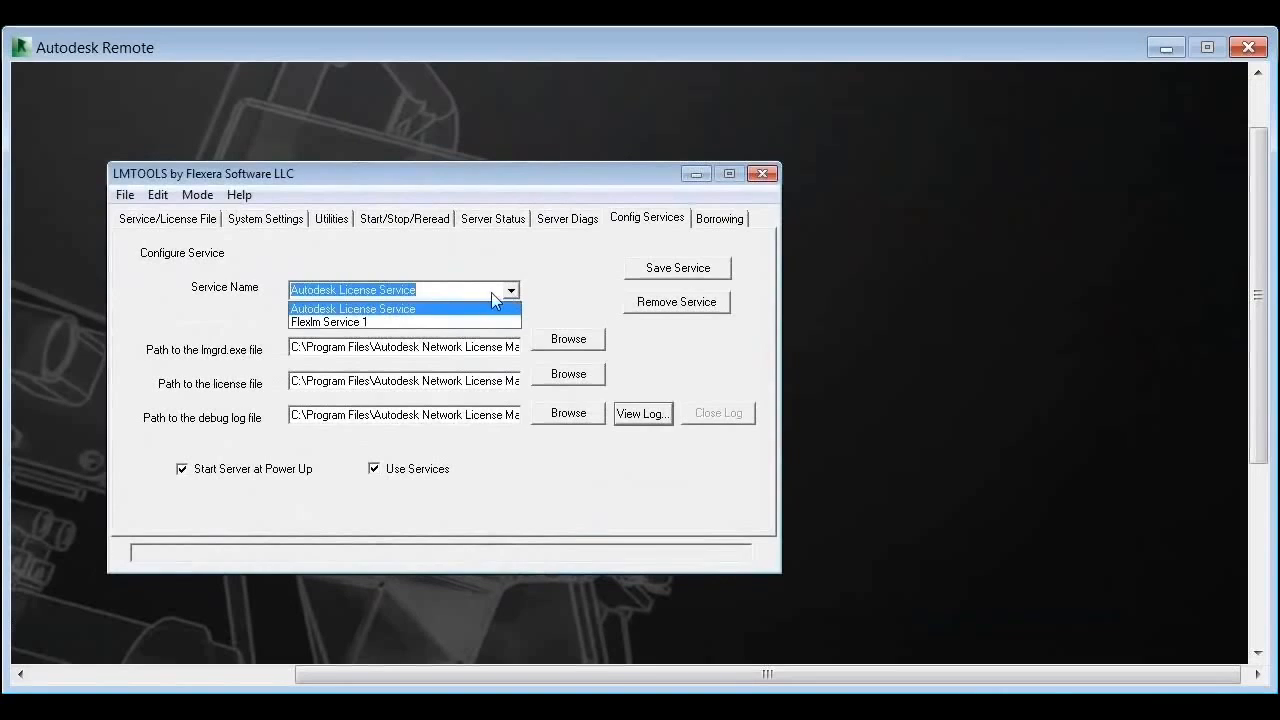
click(480, 260)
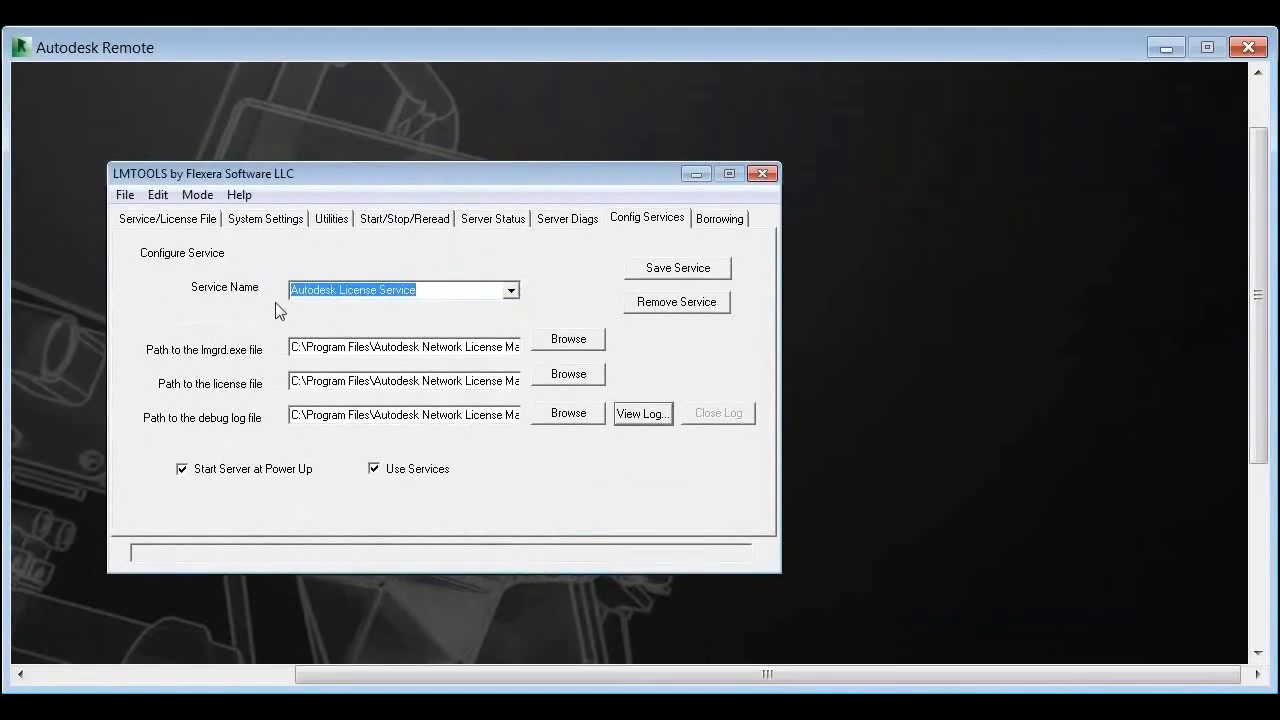
click(345, 293)
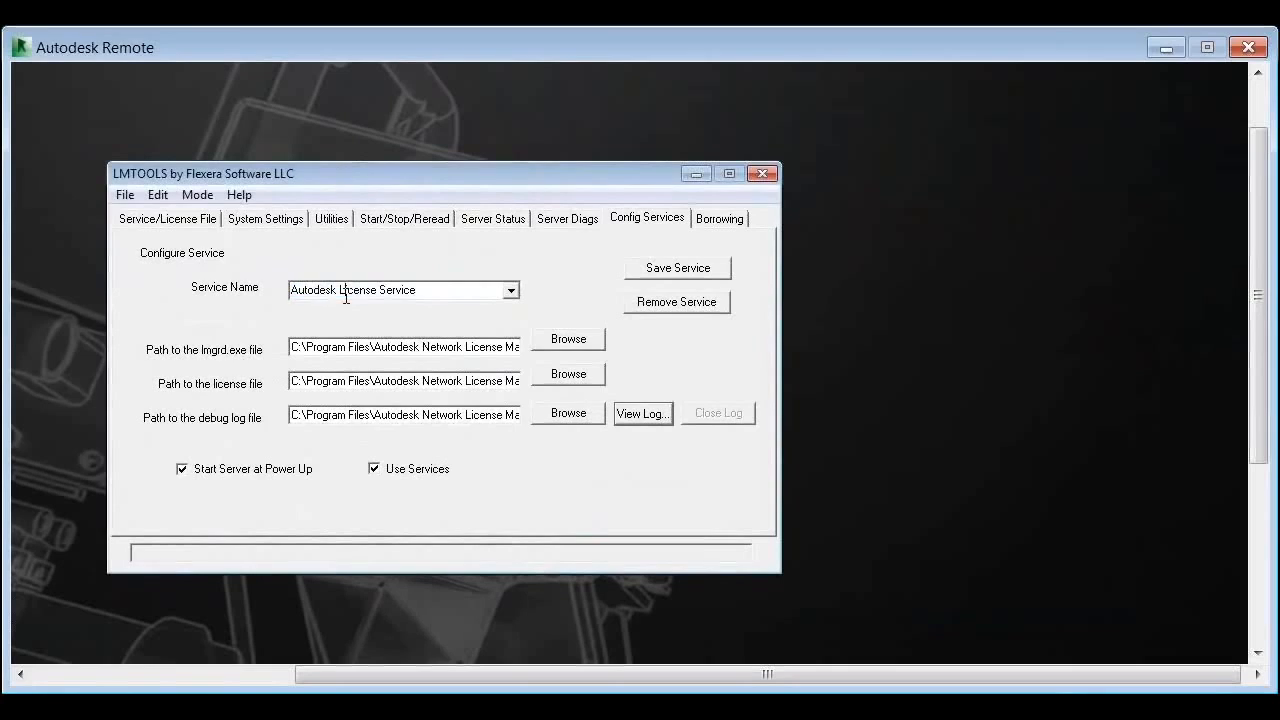
click(512, 292)
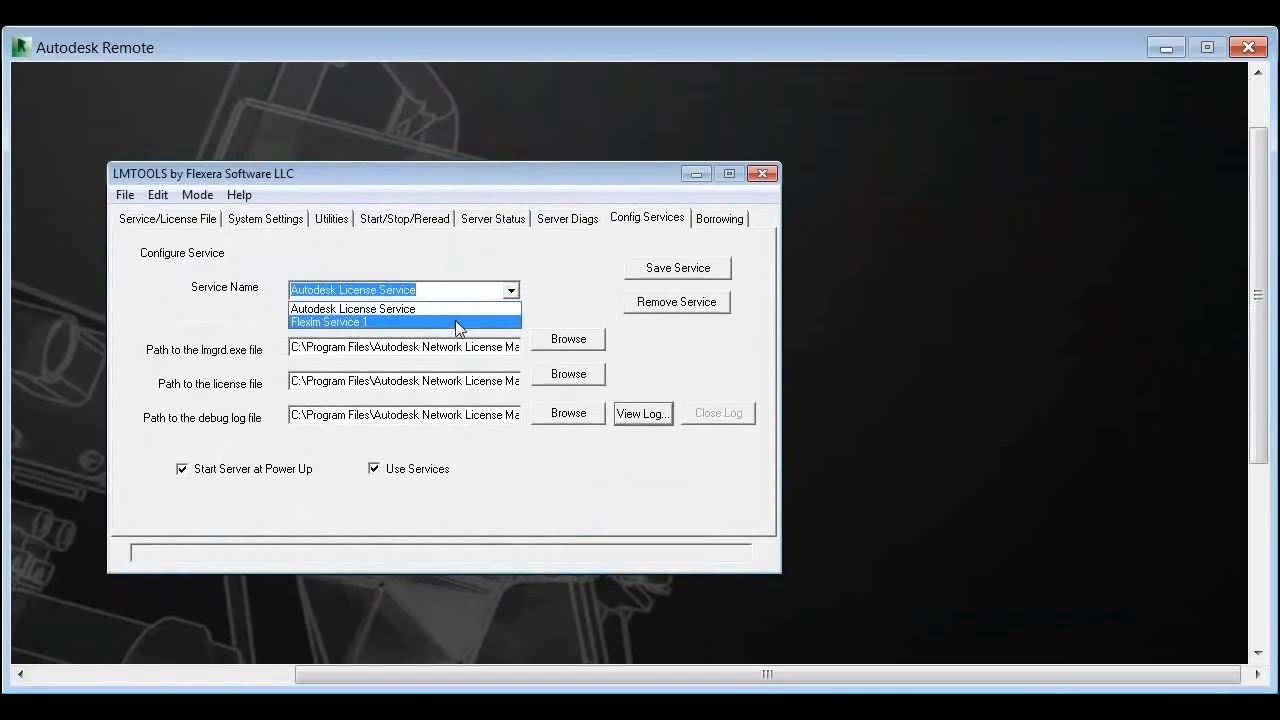
click(477, 240)
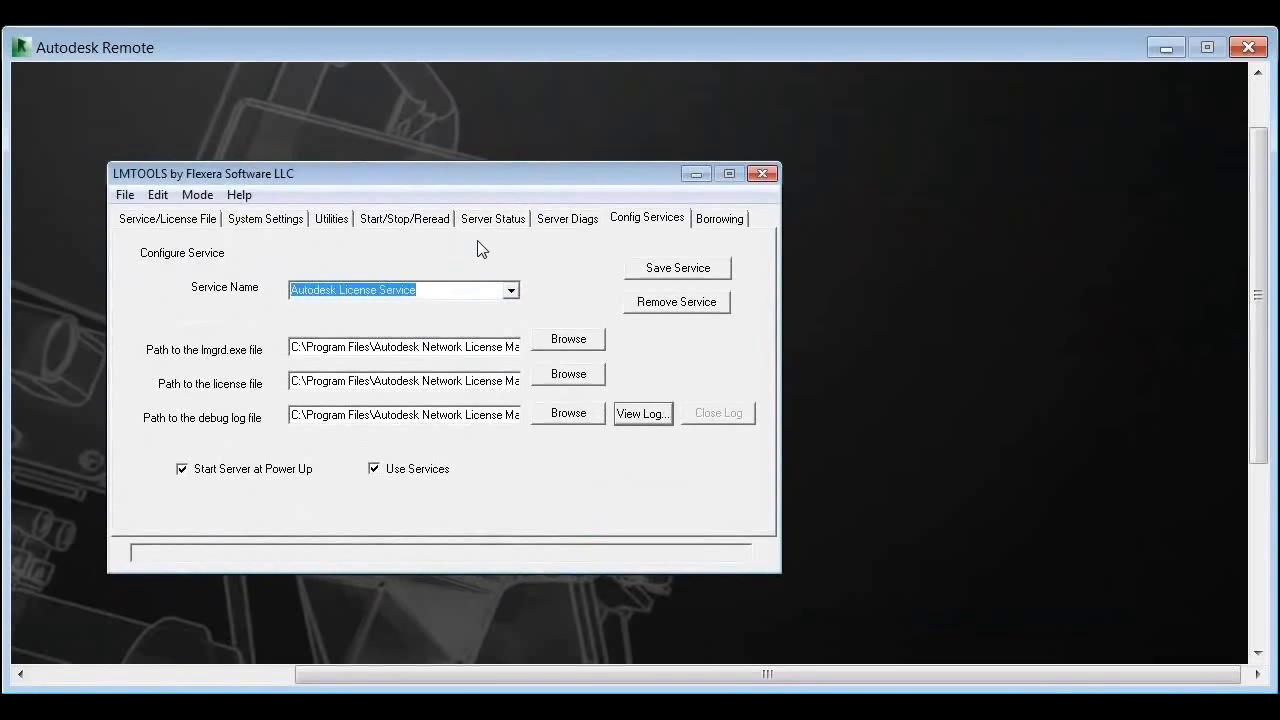
click(511, 291)
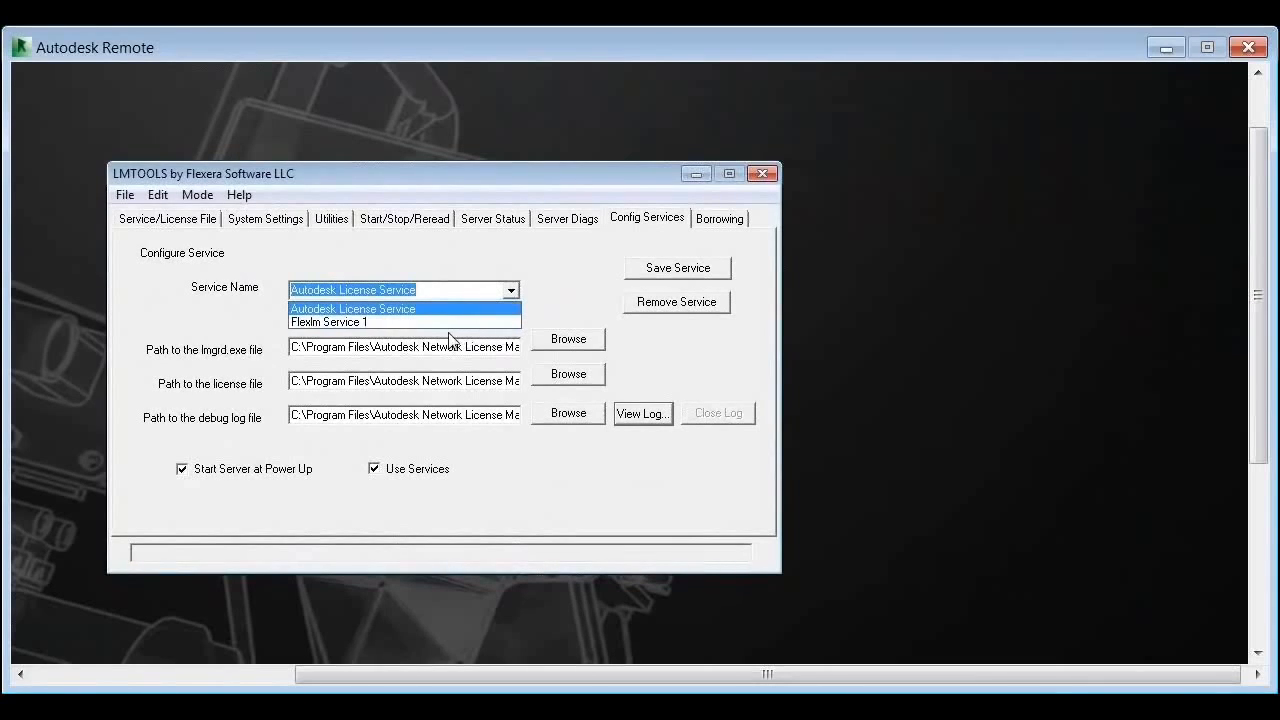
click(261, 286)
click(240, 196)
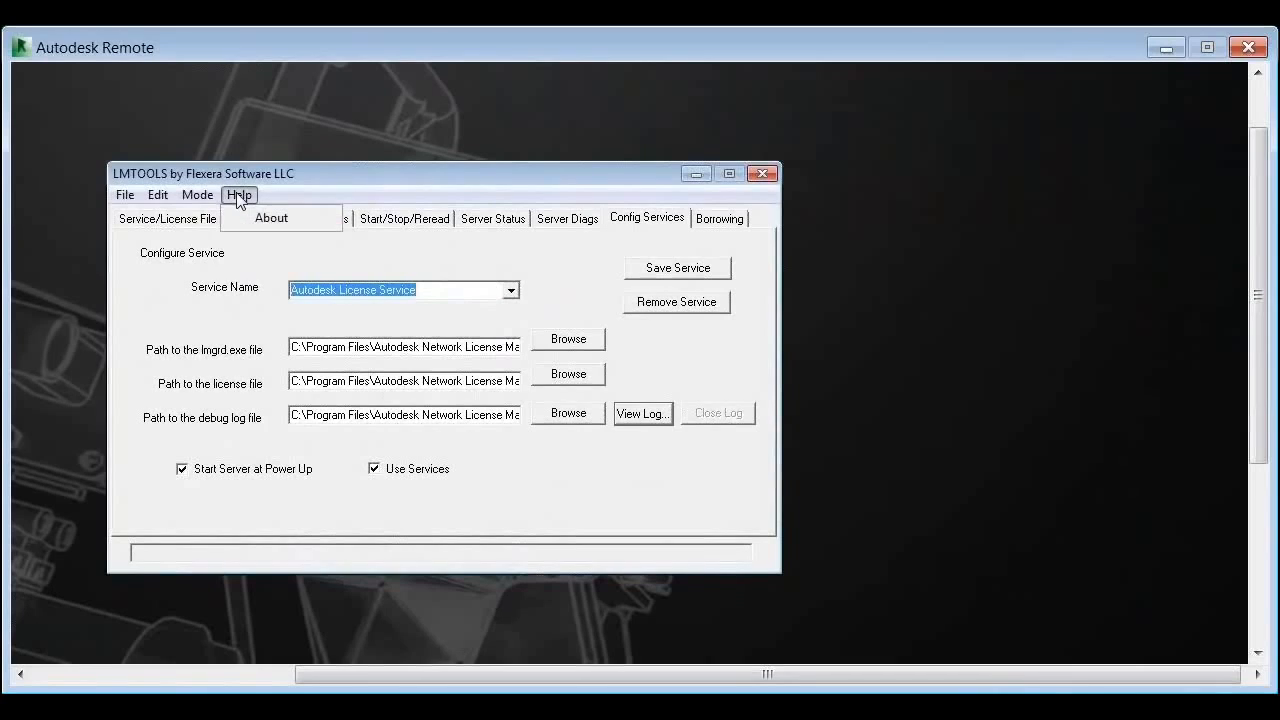
click(256, 290)
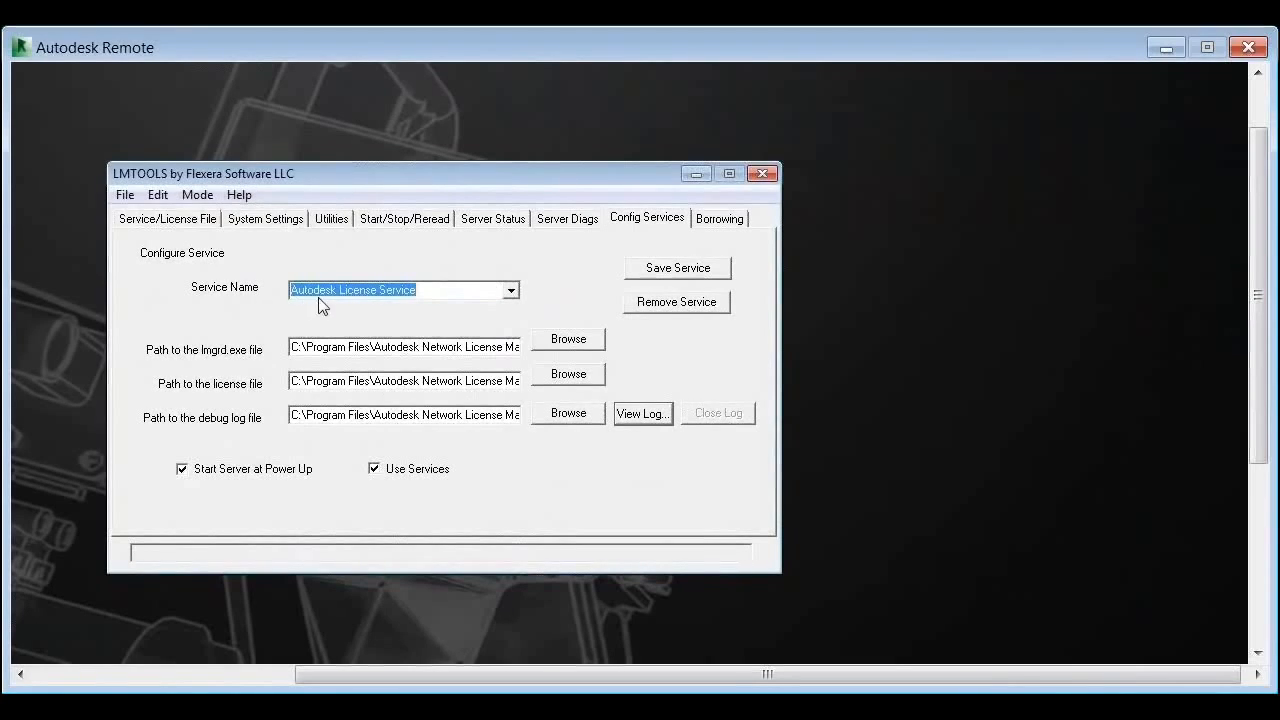
Step: Select Flexlm Service 1 in the Service Name list
click(510, 290)
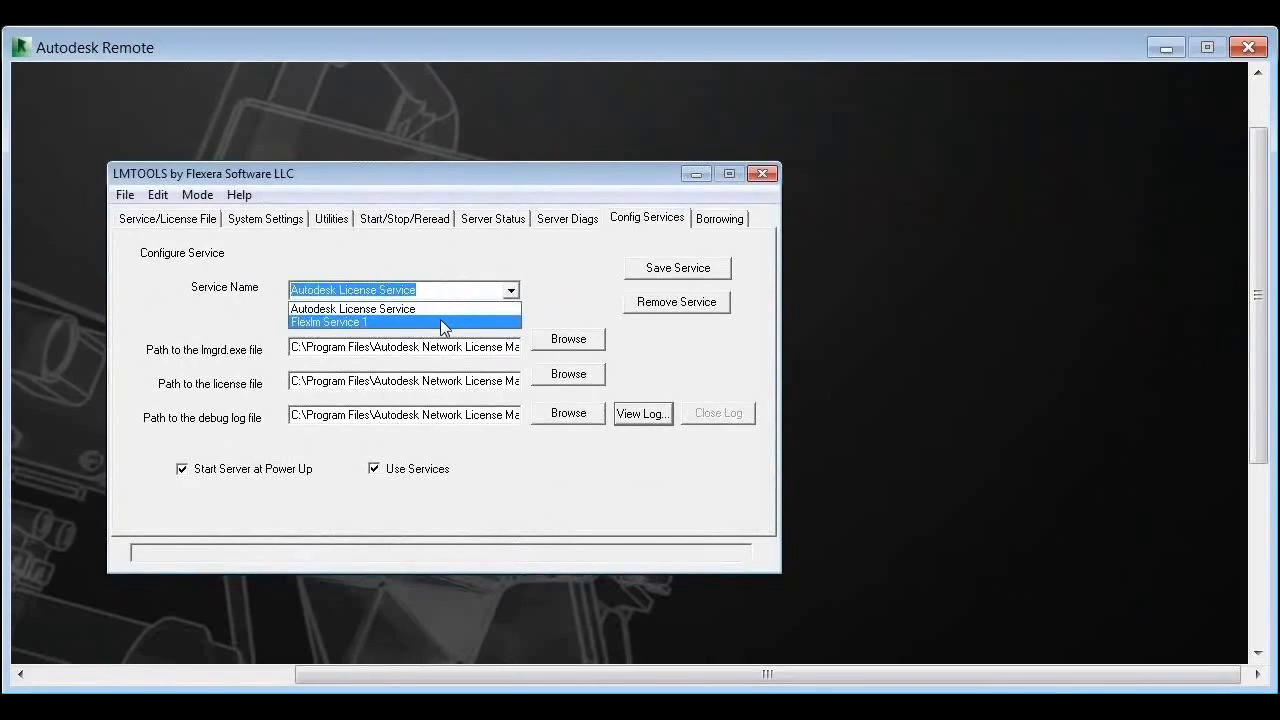
click(445, 311)
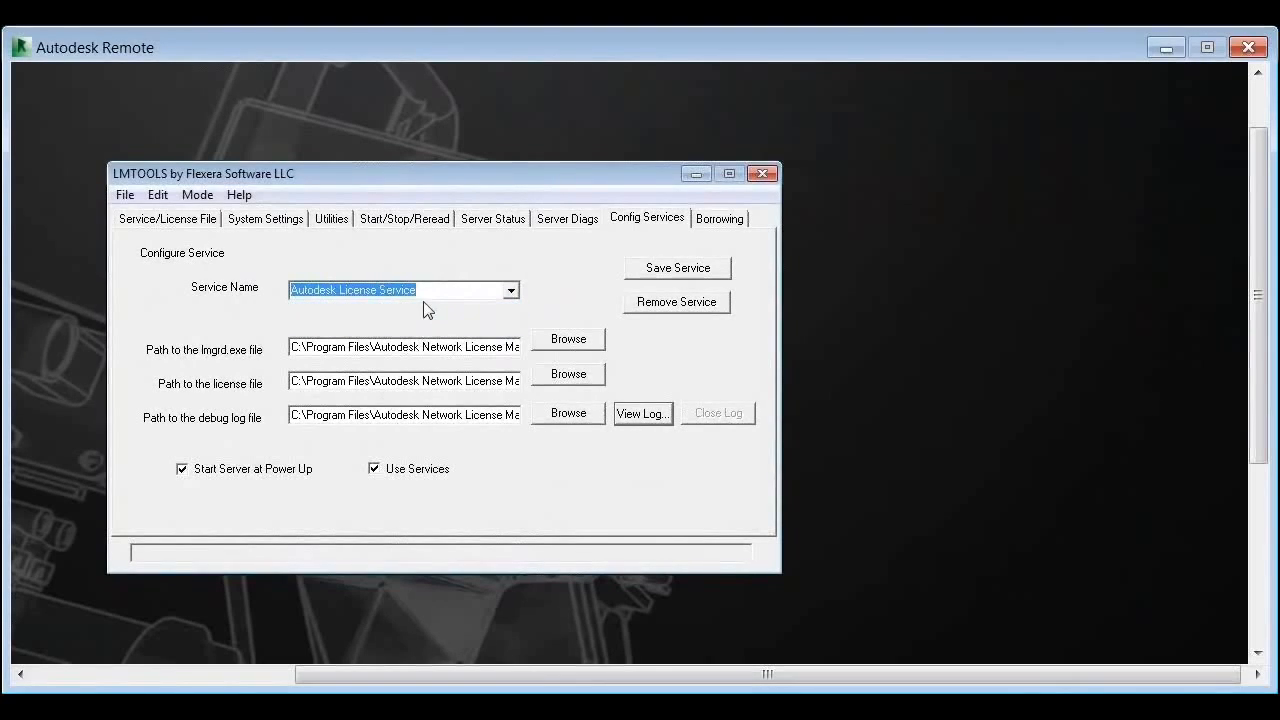
click(433, 289)
click(510, 290)
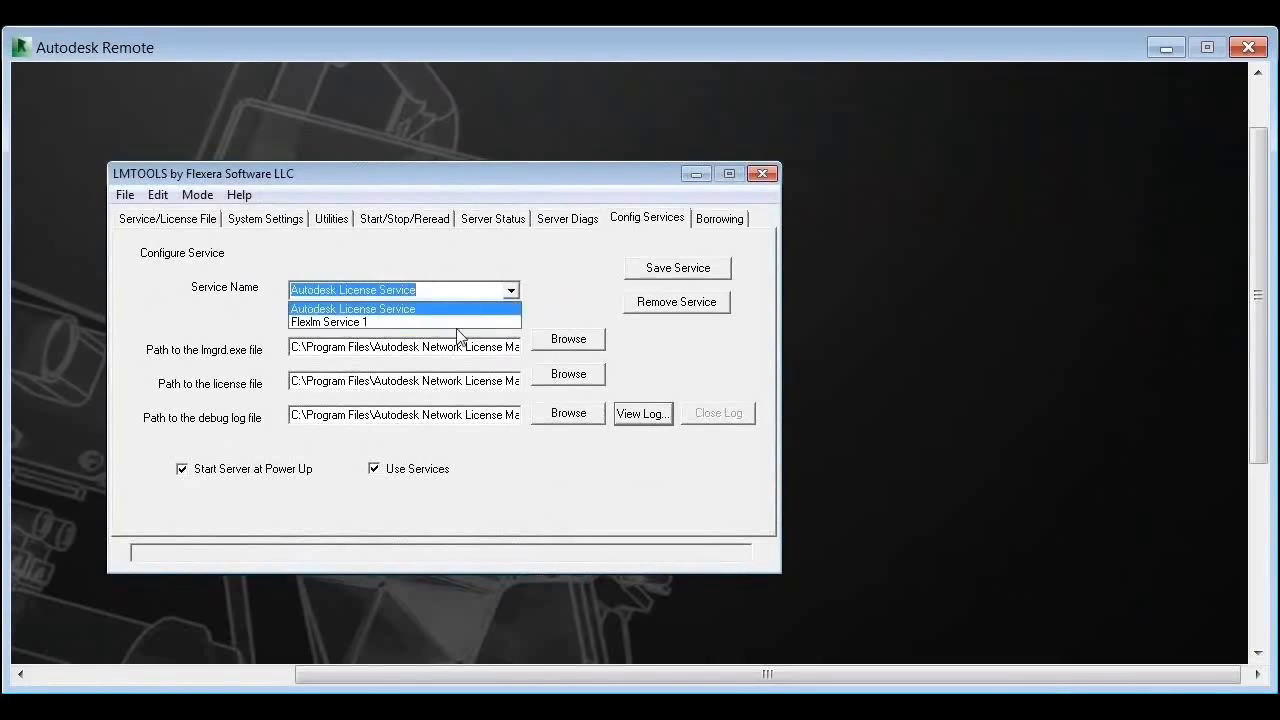
click(455, 325)
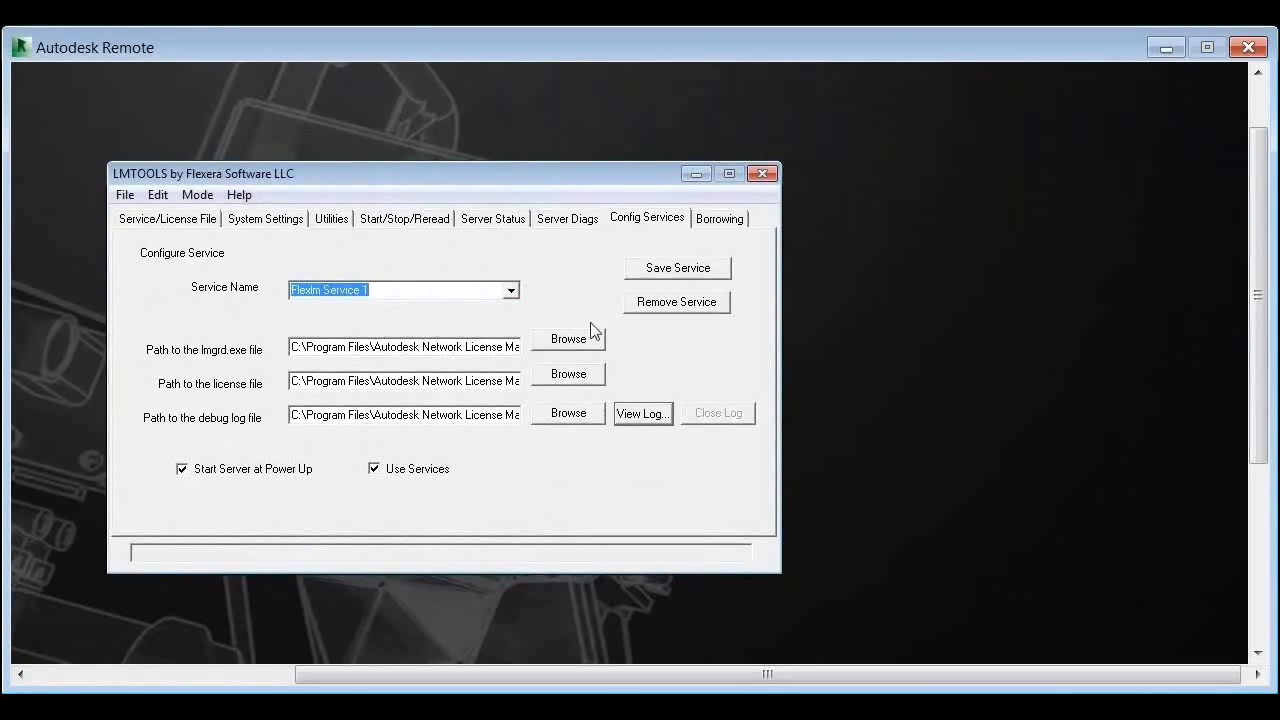
Step: Remove Flexlm Service 1 after checking the installed services list, confirming with Yes
click(428, 228)
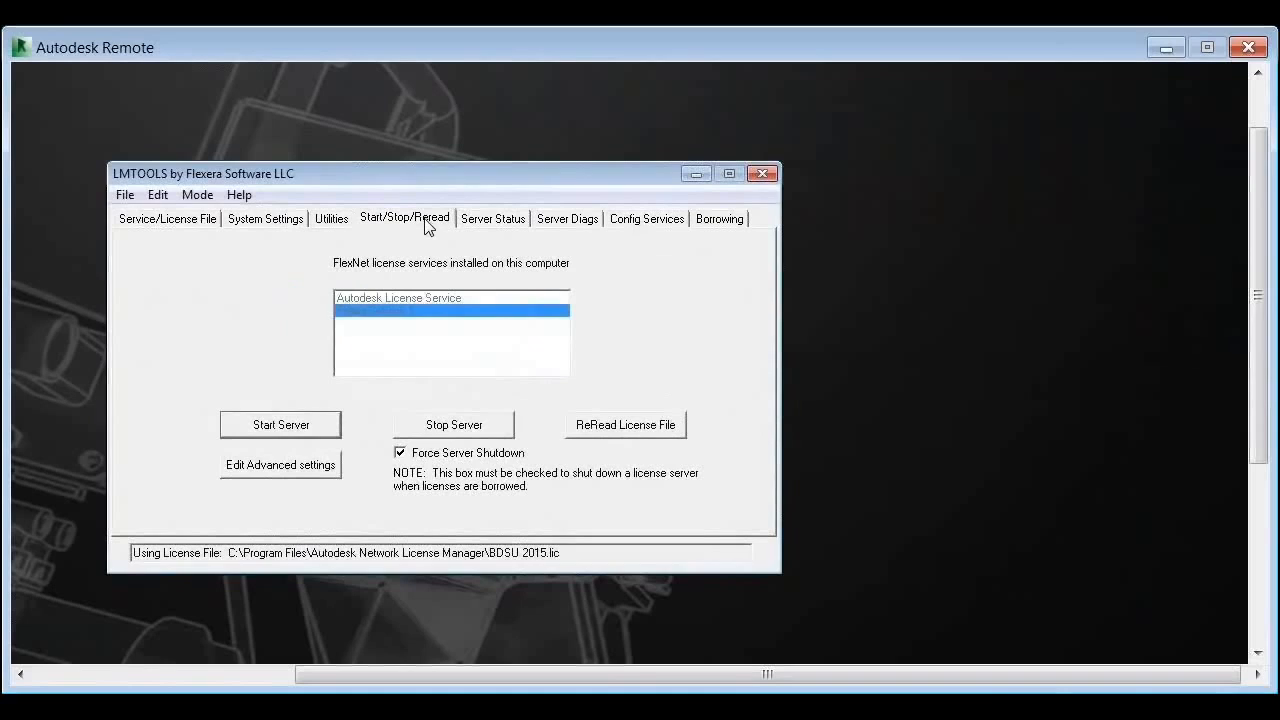
click(647, 221)
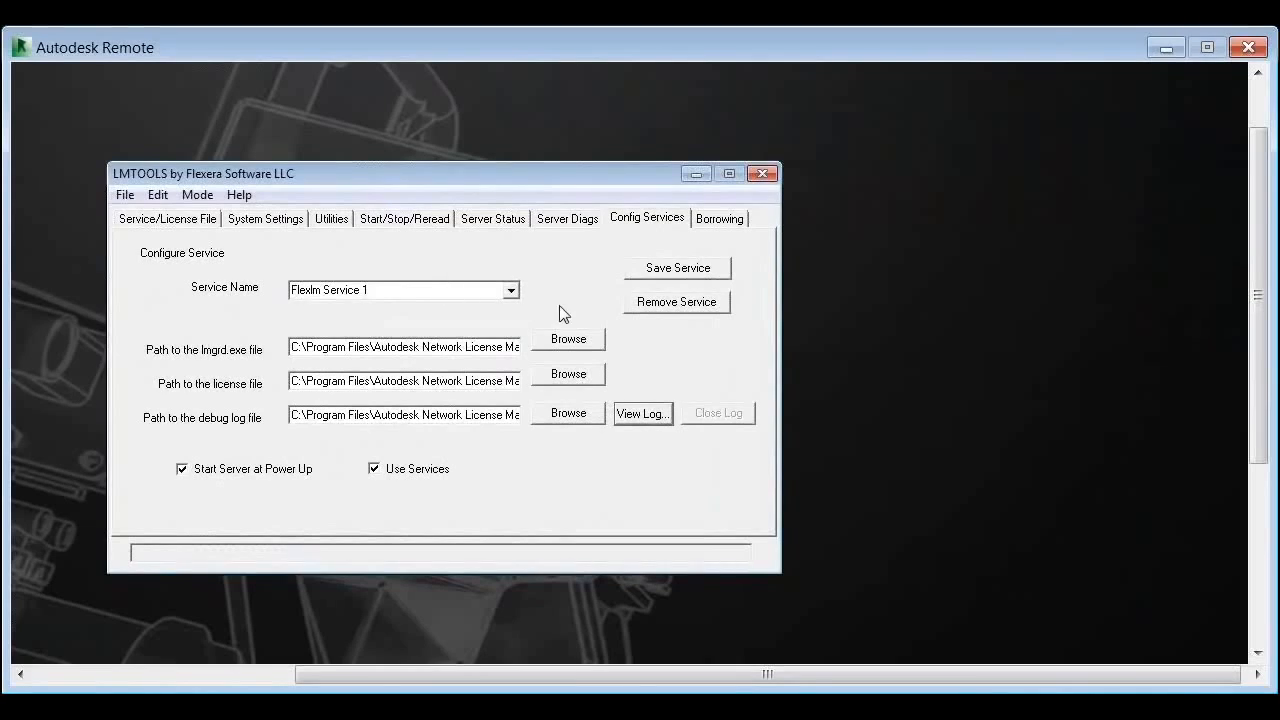
click(511, 290)
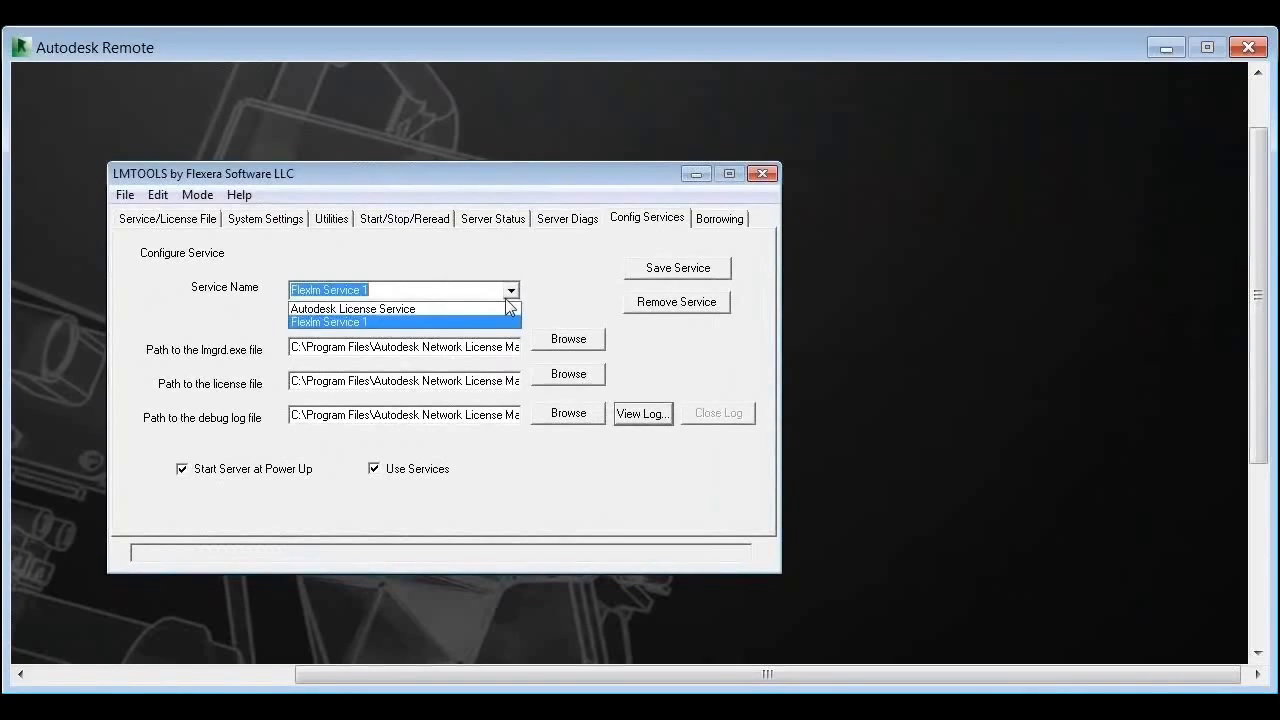
click(422, 226)
click(422, 224)
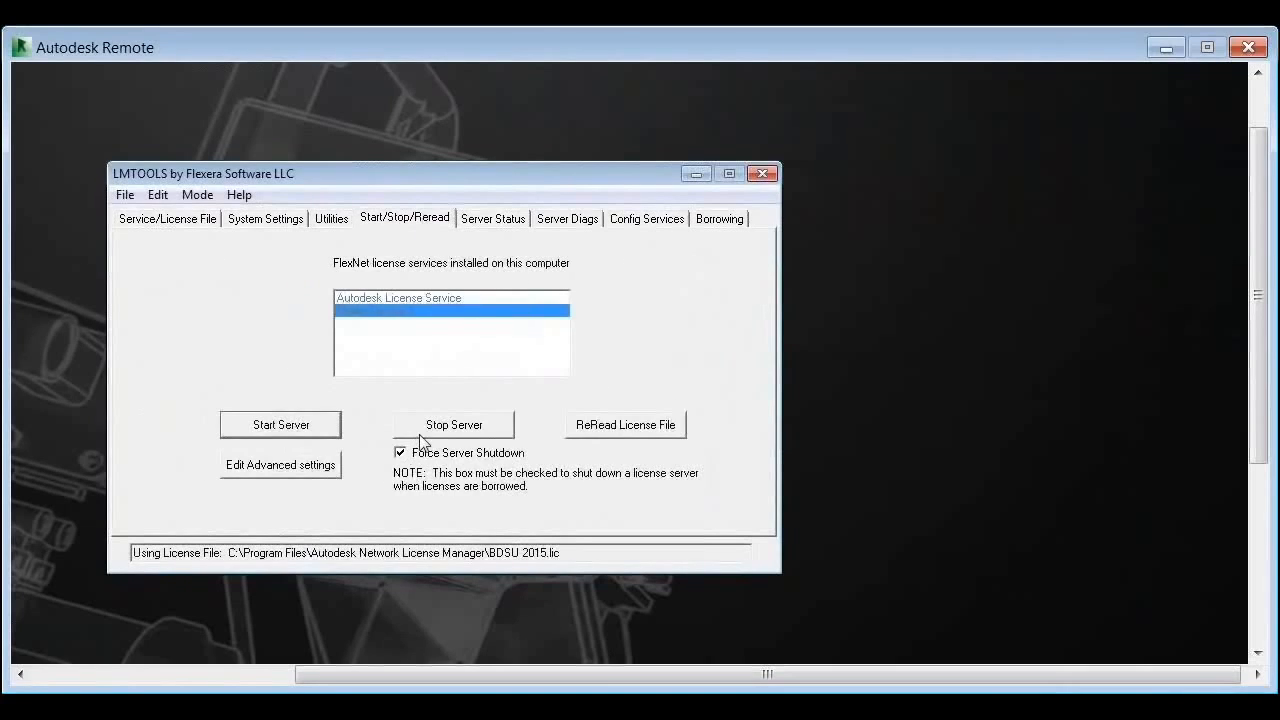
click(632, 227)
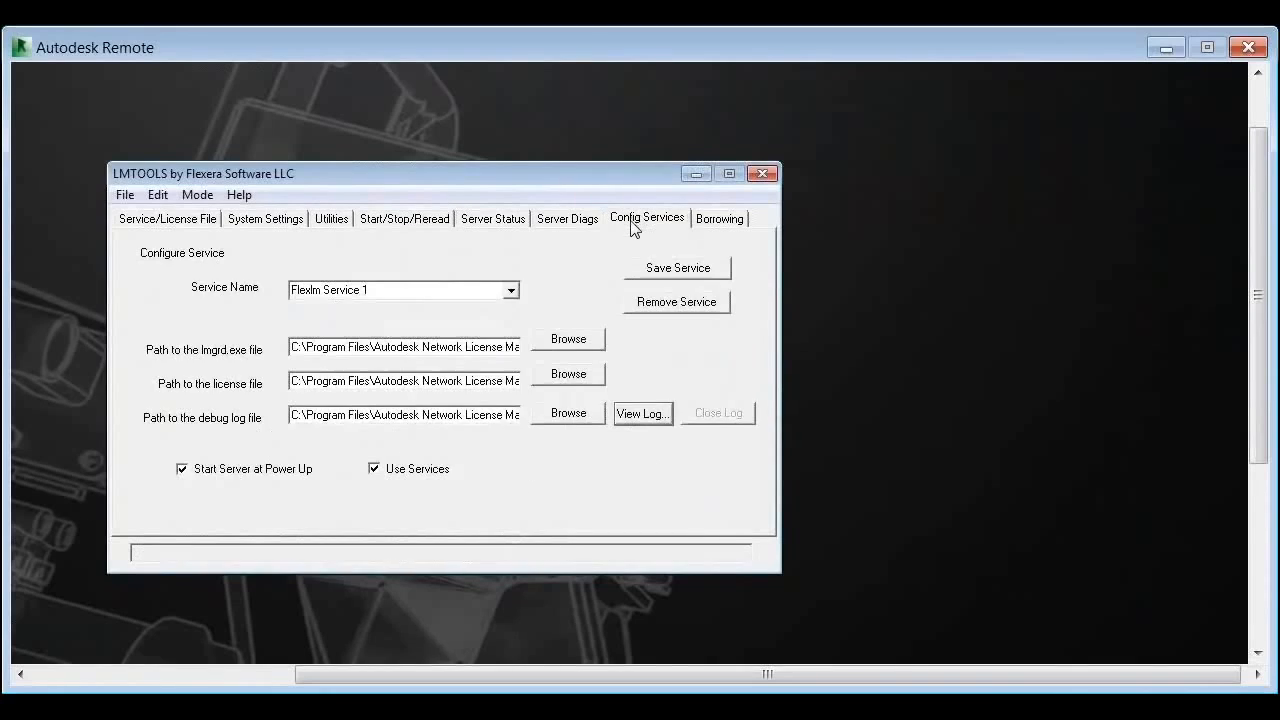
click(697, 309)
click(460, 546)
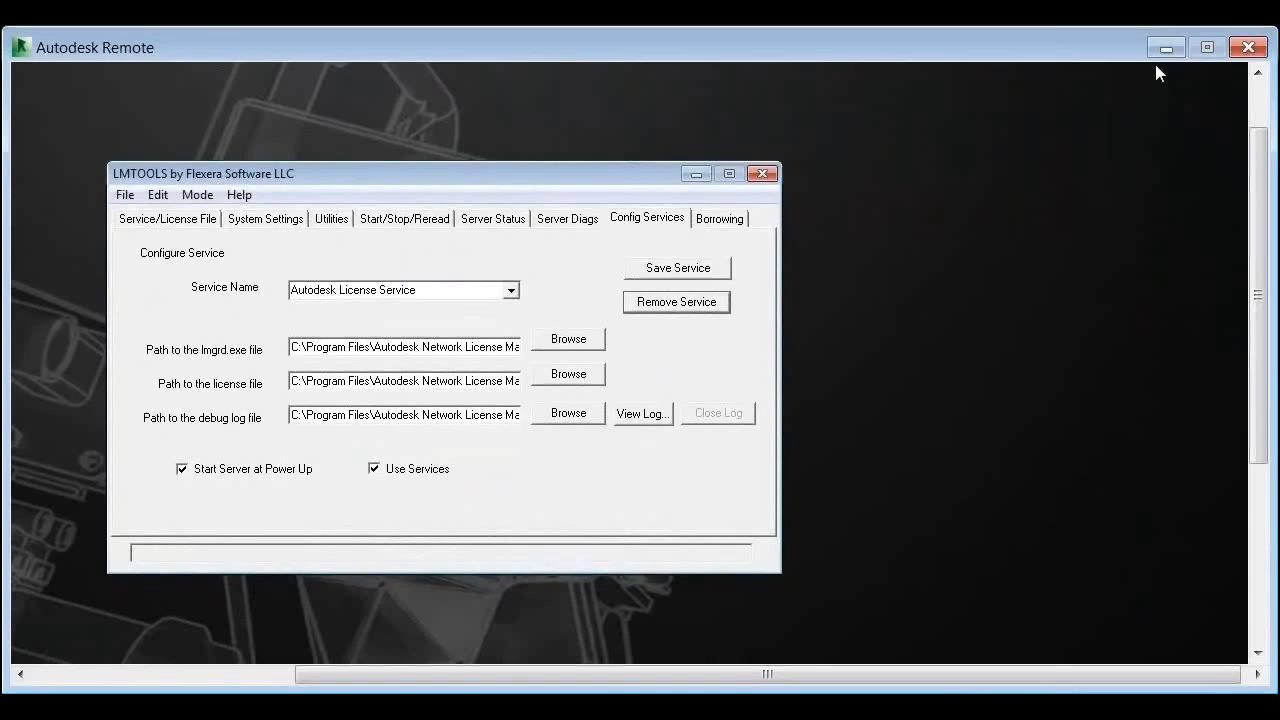
Step: Select the full BDSU 2015.lic license file path for copying
click(1260, 490)
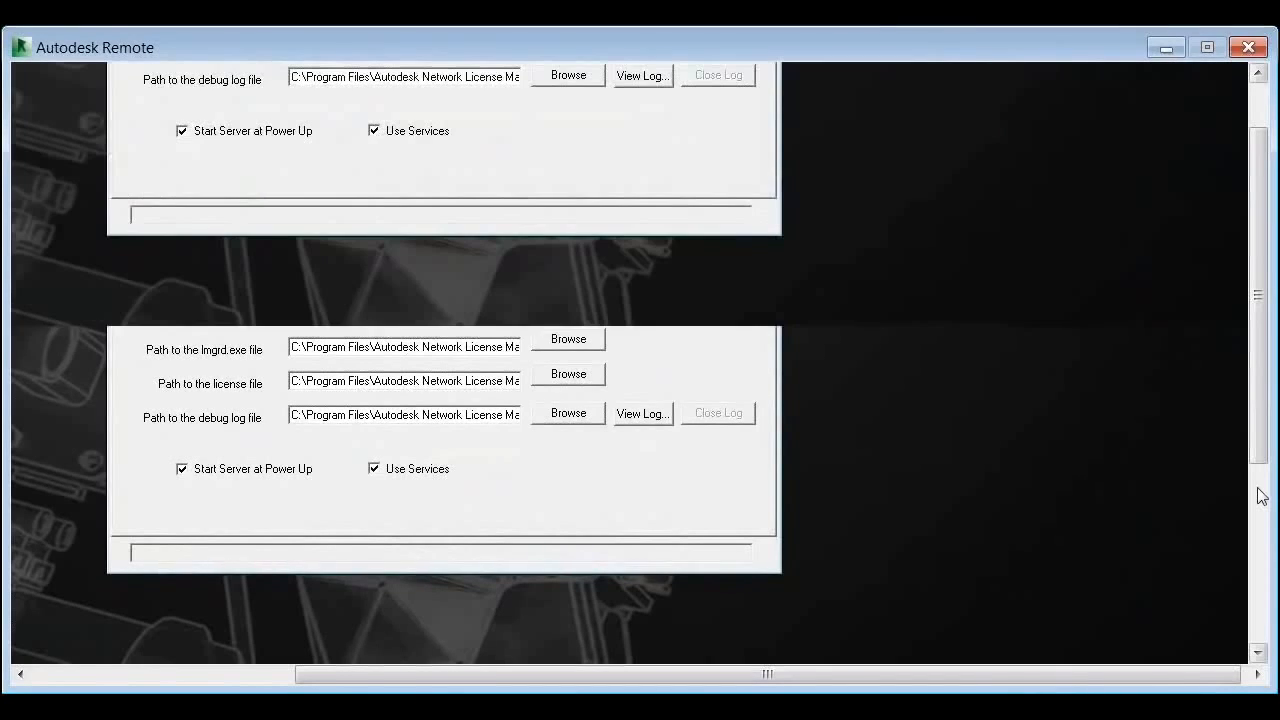
drag(1260, 490, 1221, 368)
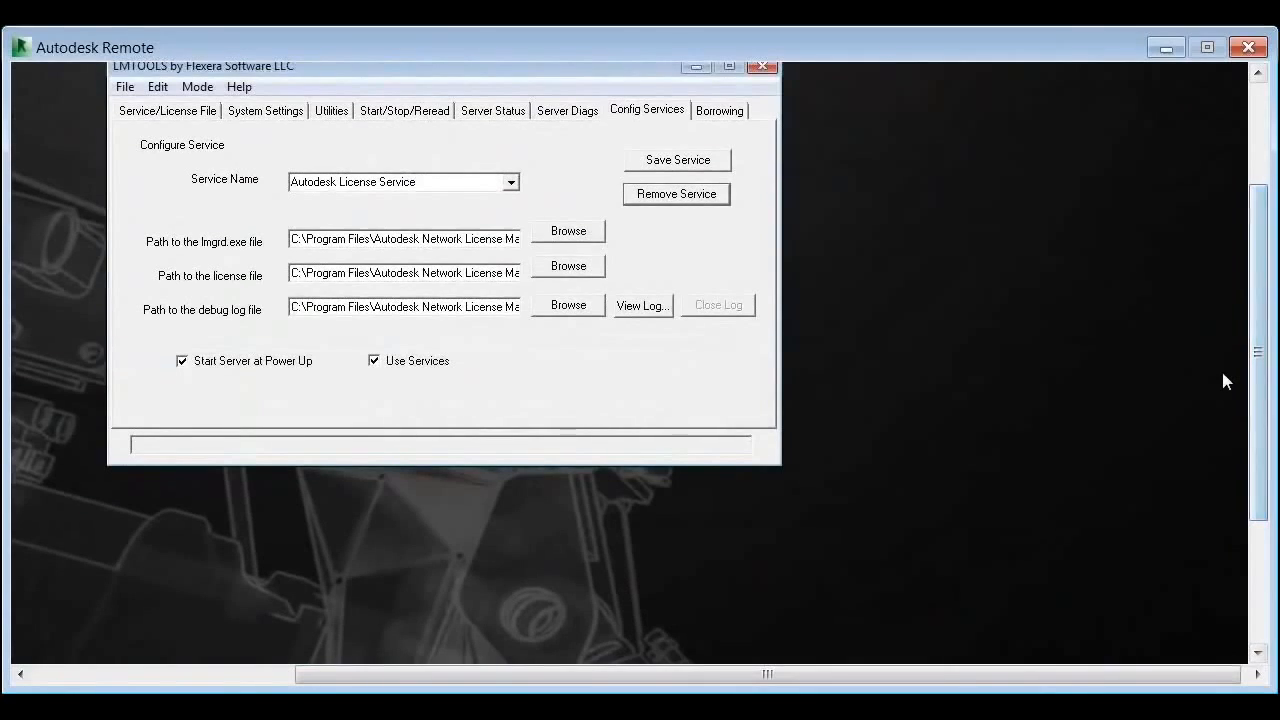
drag(1265, 405, 1262, 520)
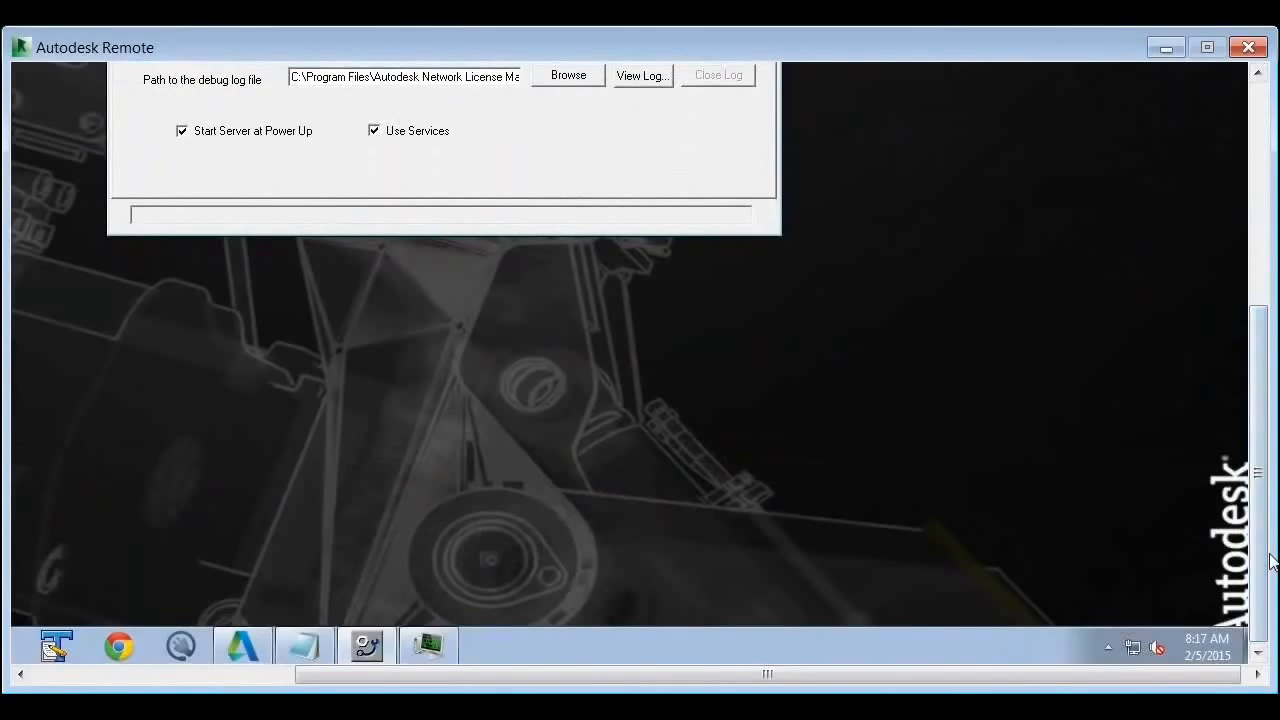
scroll(1262, 510, up, 1)
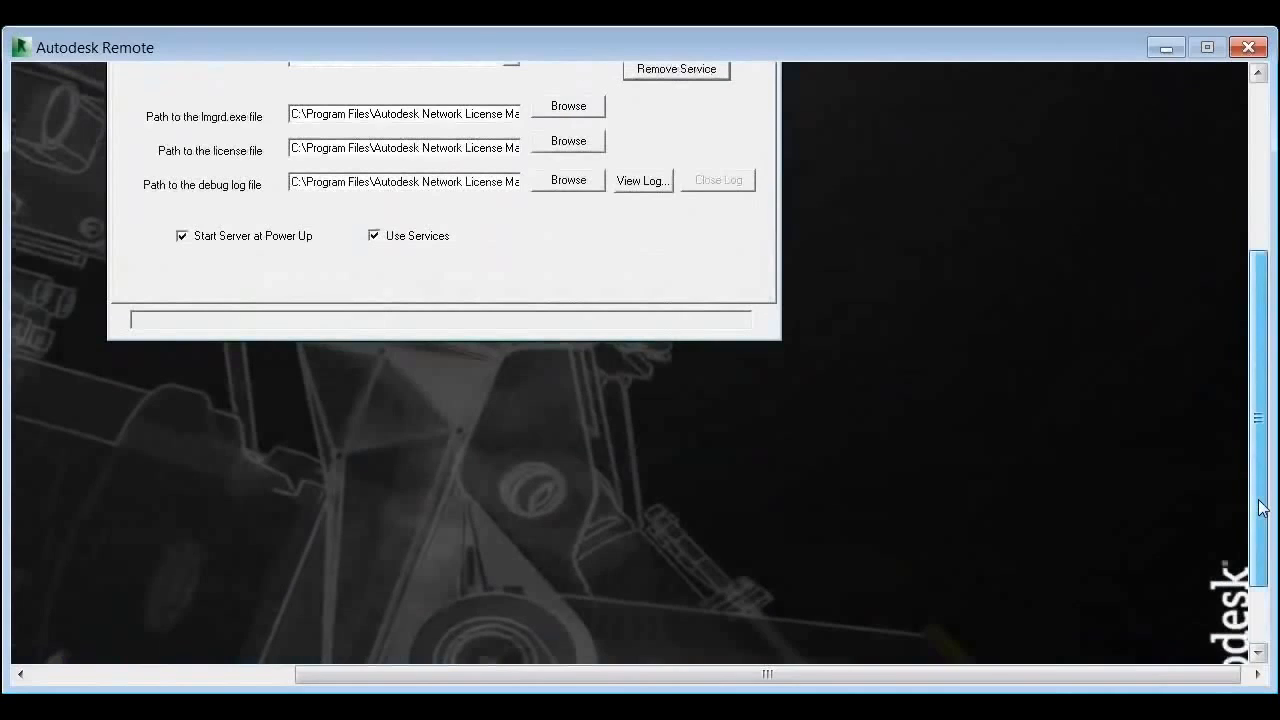
drag(1262, 510, 1243, 403)
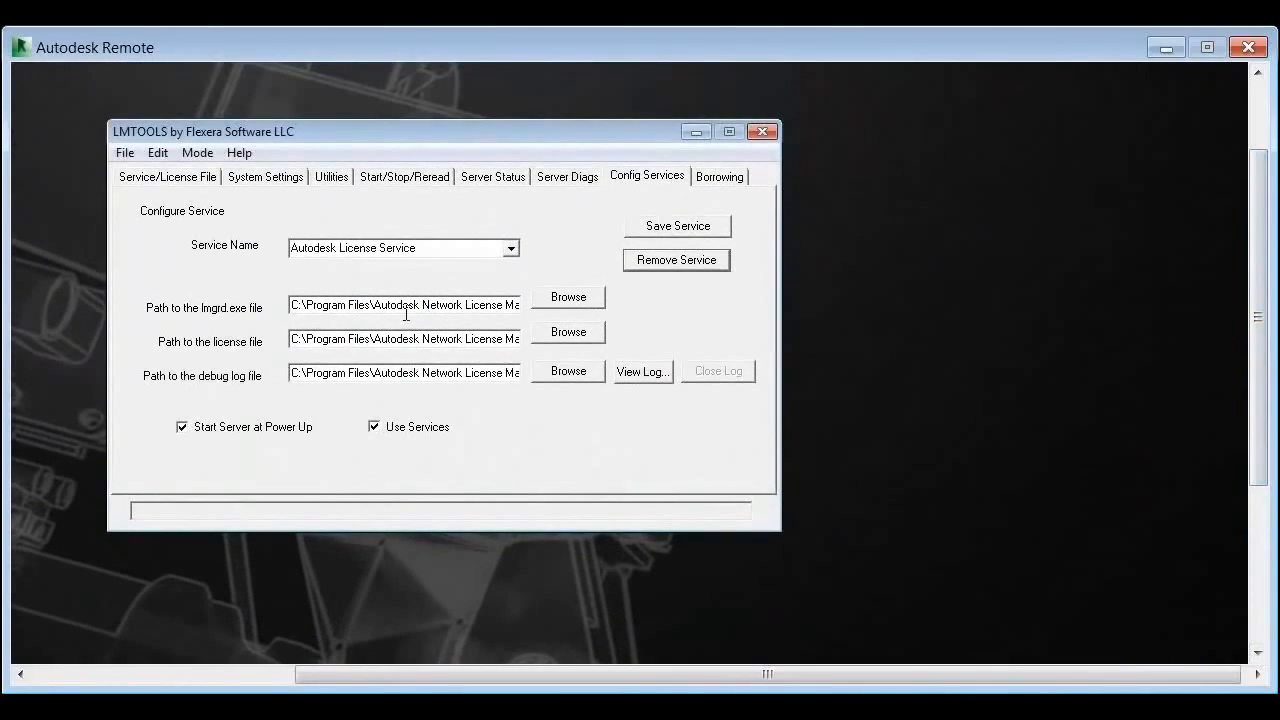
drag(302, 339, 572, 341)
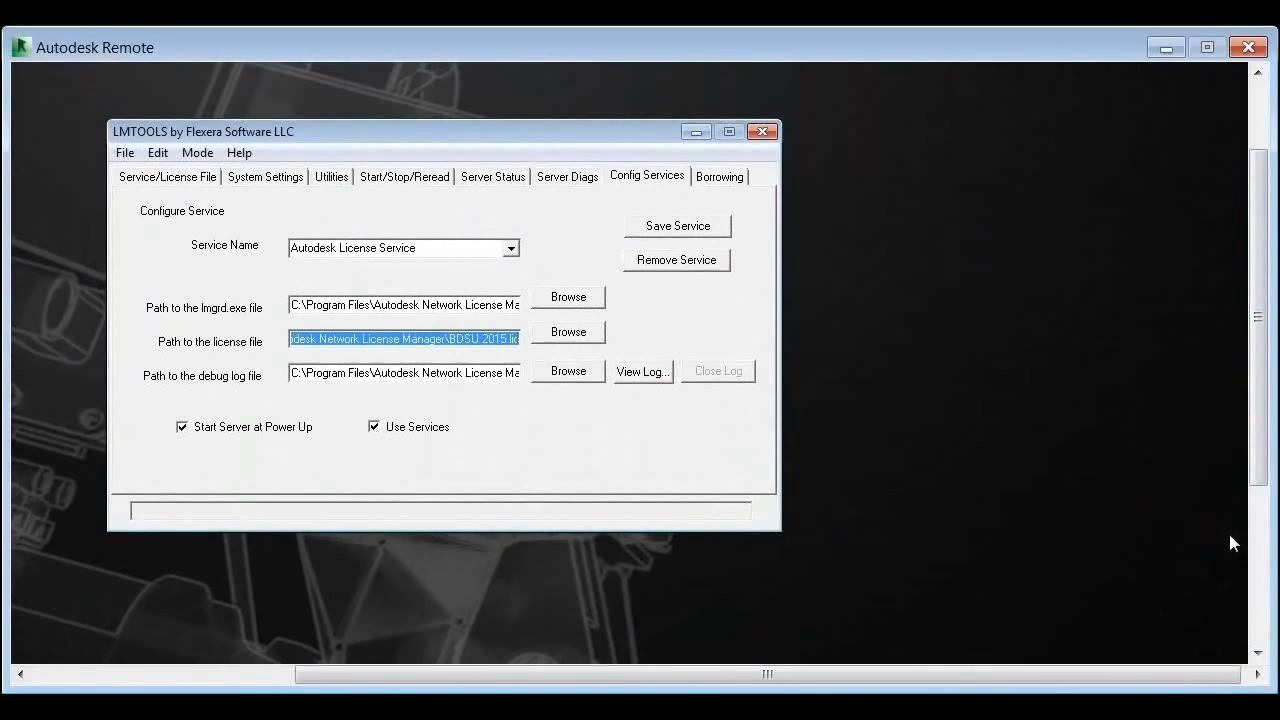
scroll(1258, 540, down, 3)
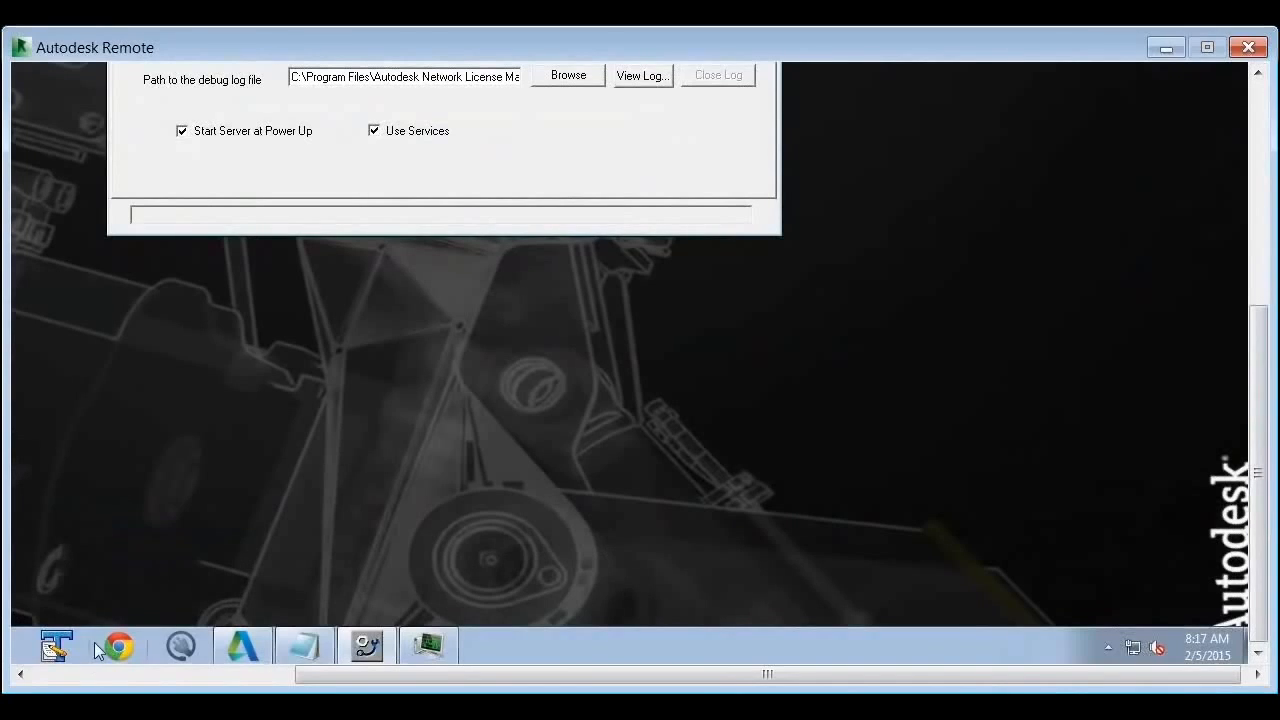
Step: Open BDSU 2015.lic by pasting its path into the remote Start menu search
click(74, 672)
click(45, 647)
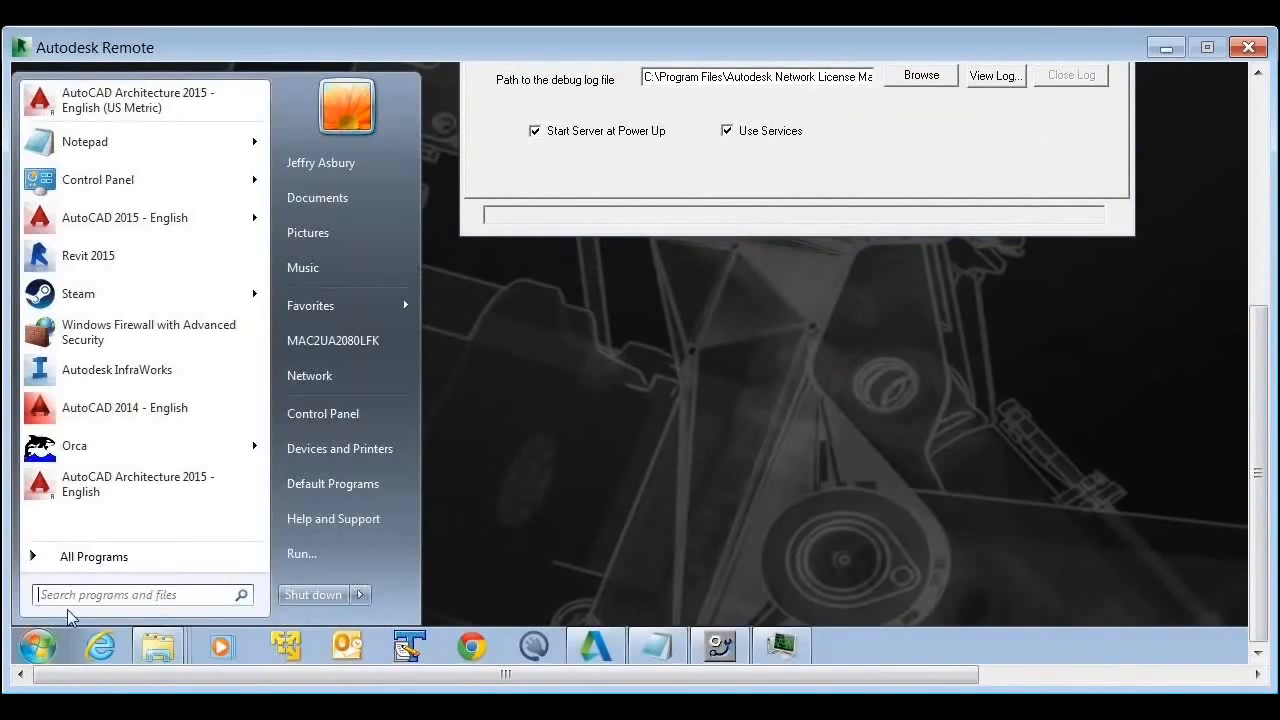
key(ctrl+v)
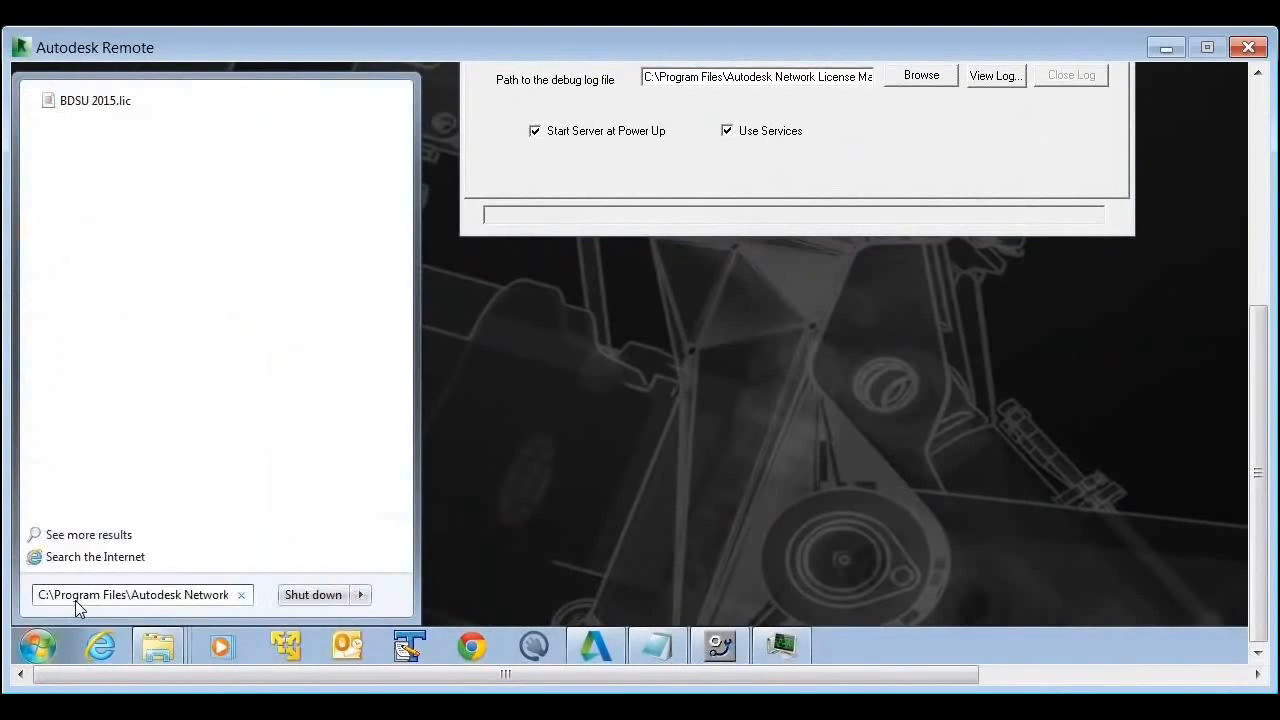
key(Return)
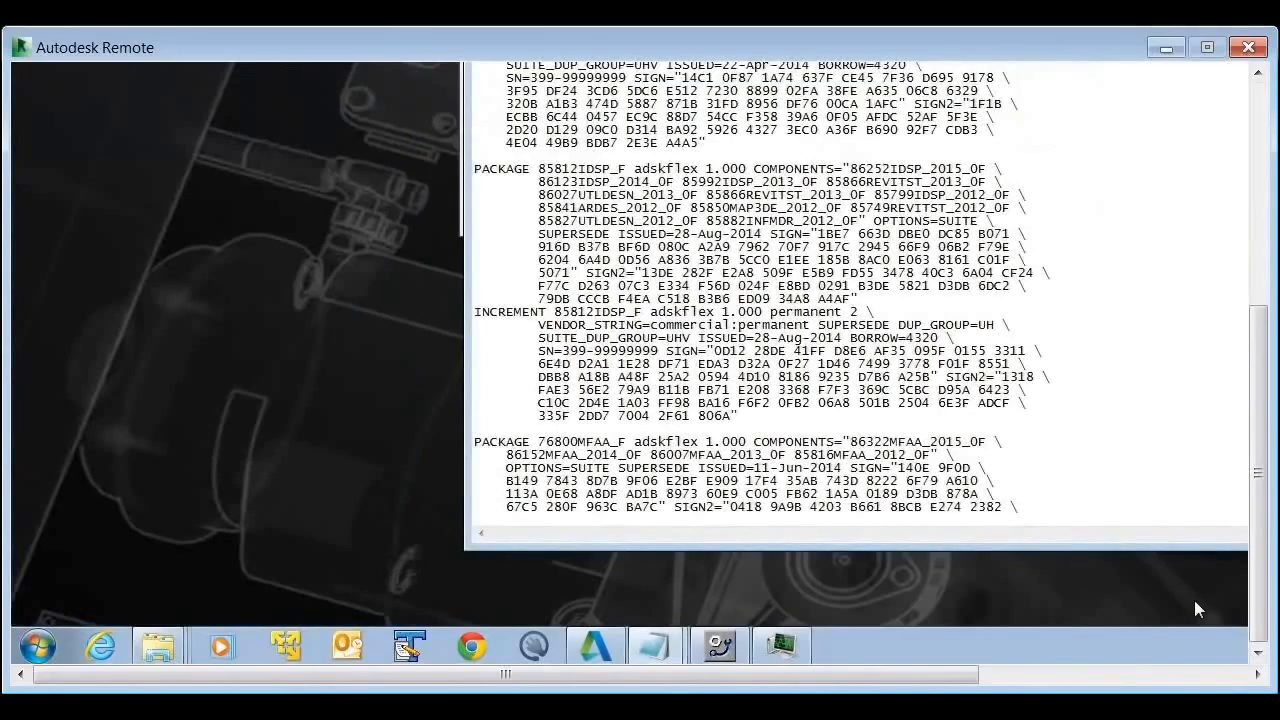
drag(1262, 594, 1262, 442)
drag(865, 126, 458, 82)
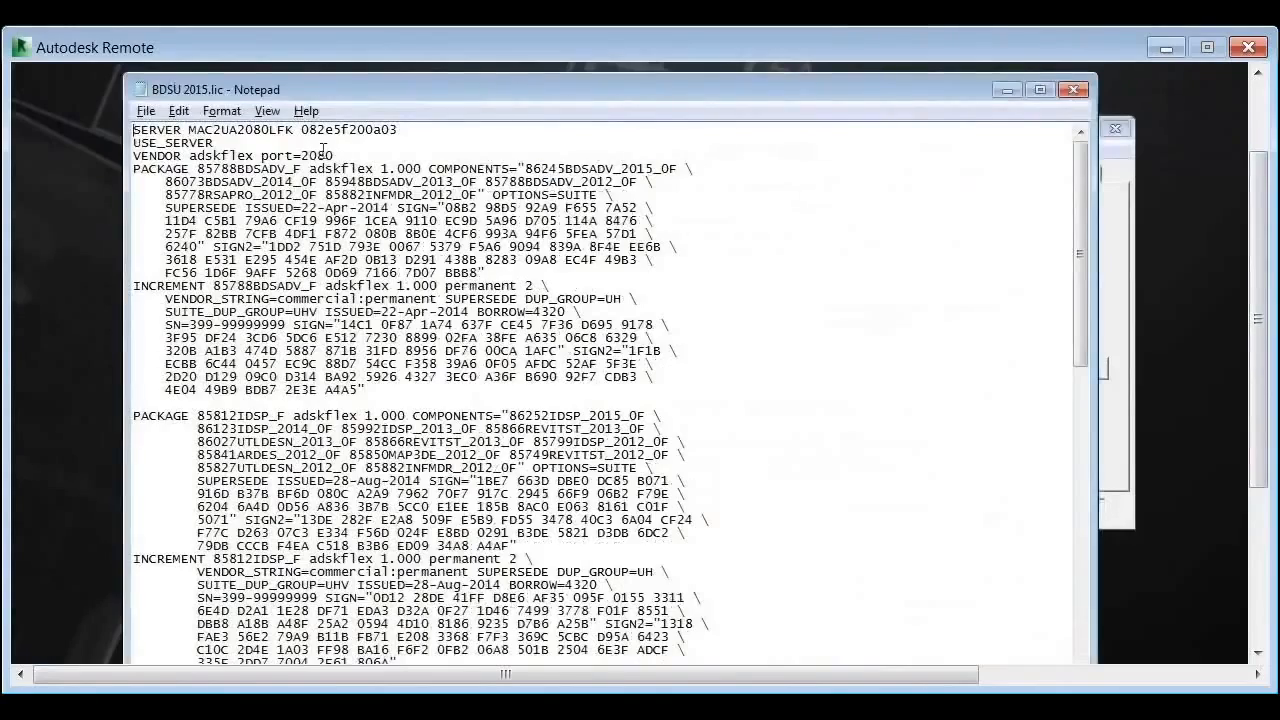
drag(335, 157, 134, 119)
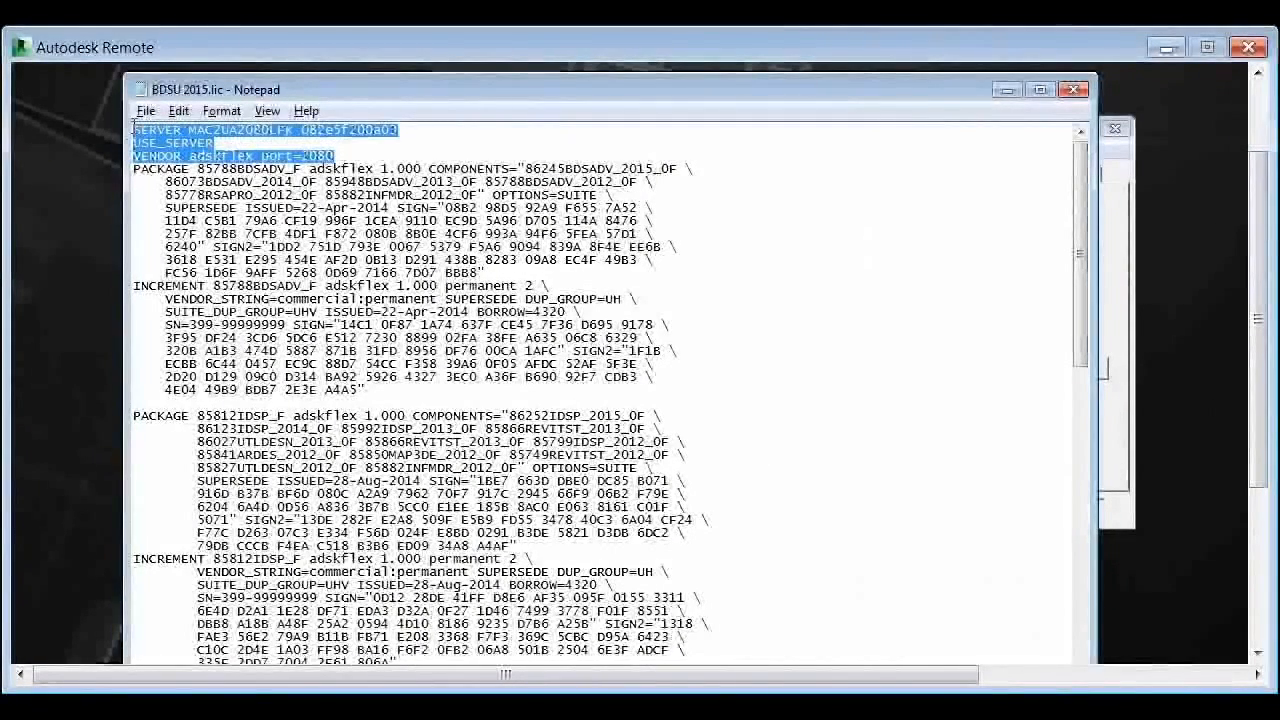
click(228, 136)
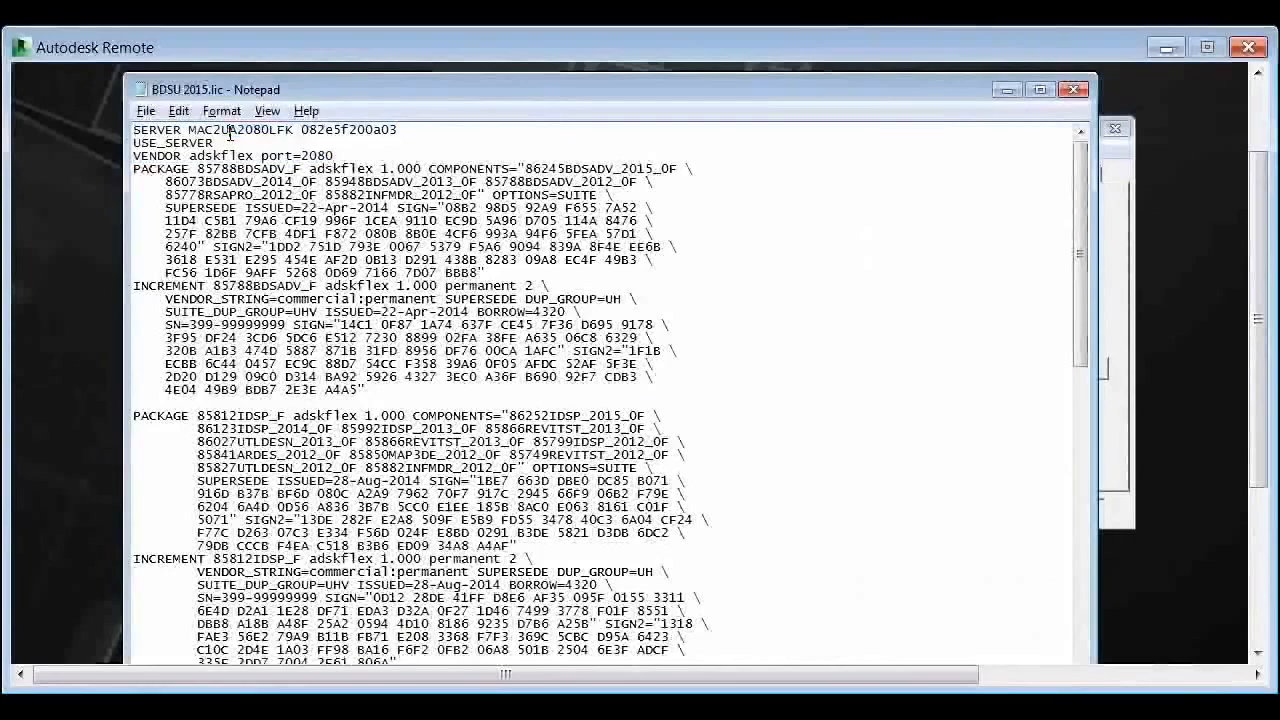
double_click(326, 135)
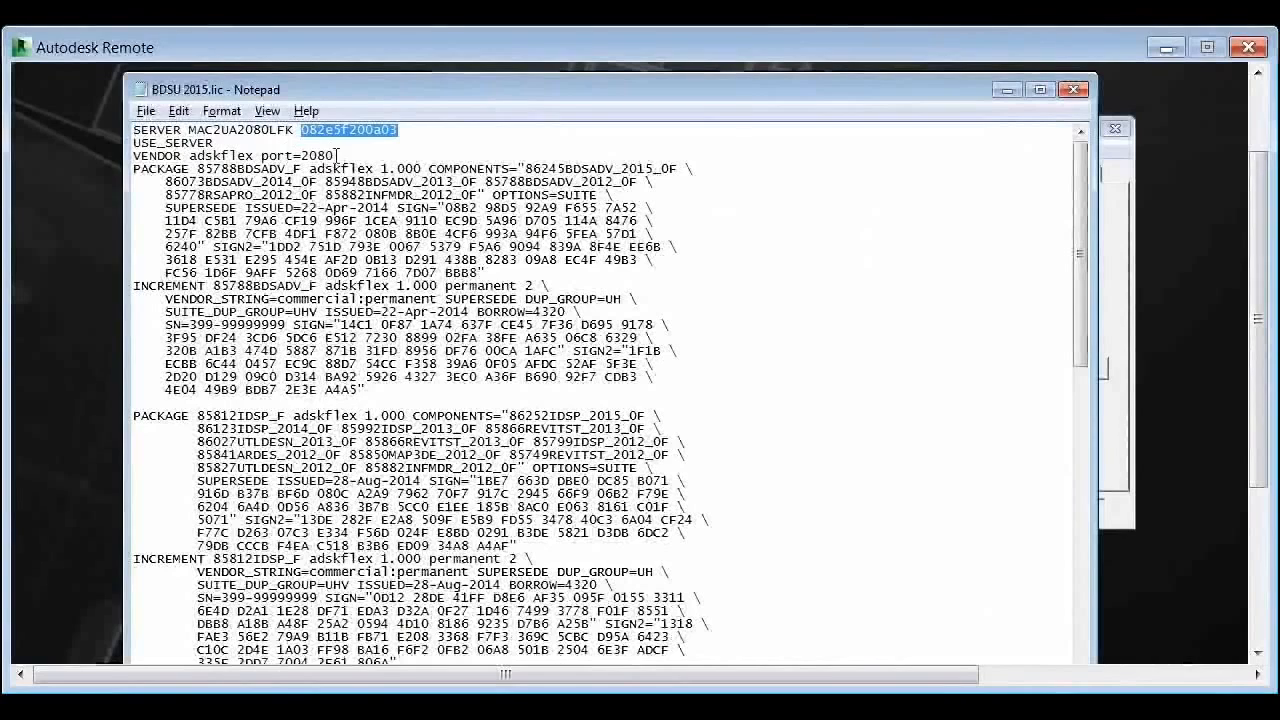
drag(336, 157, 303, 157)
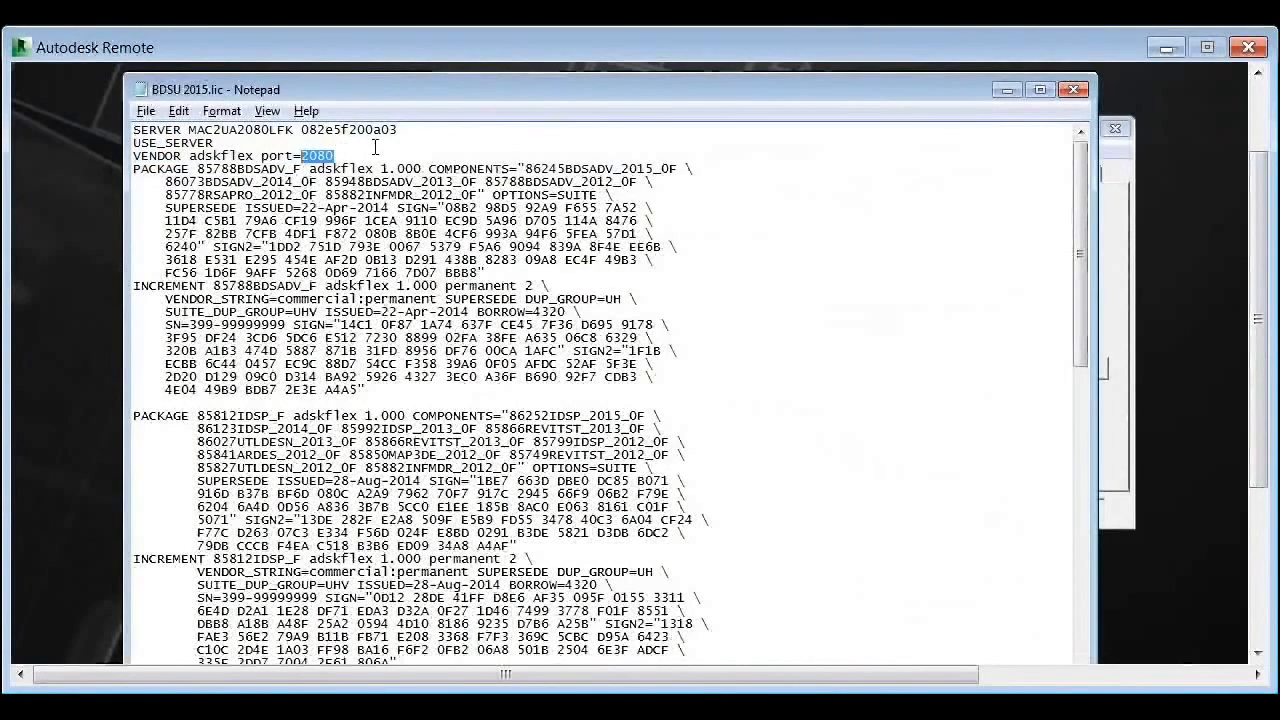
click(405, 129)
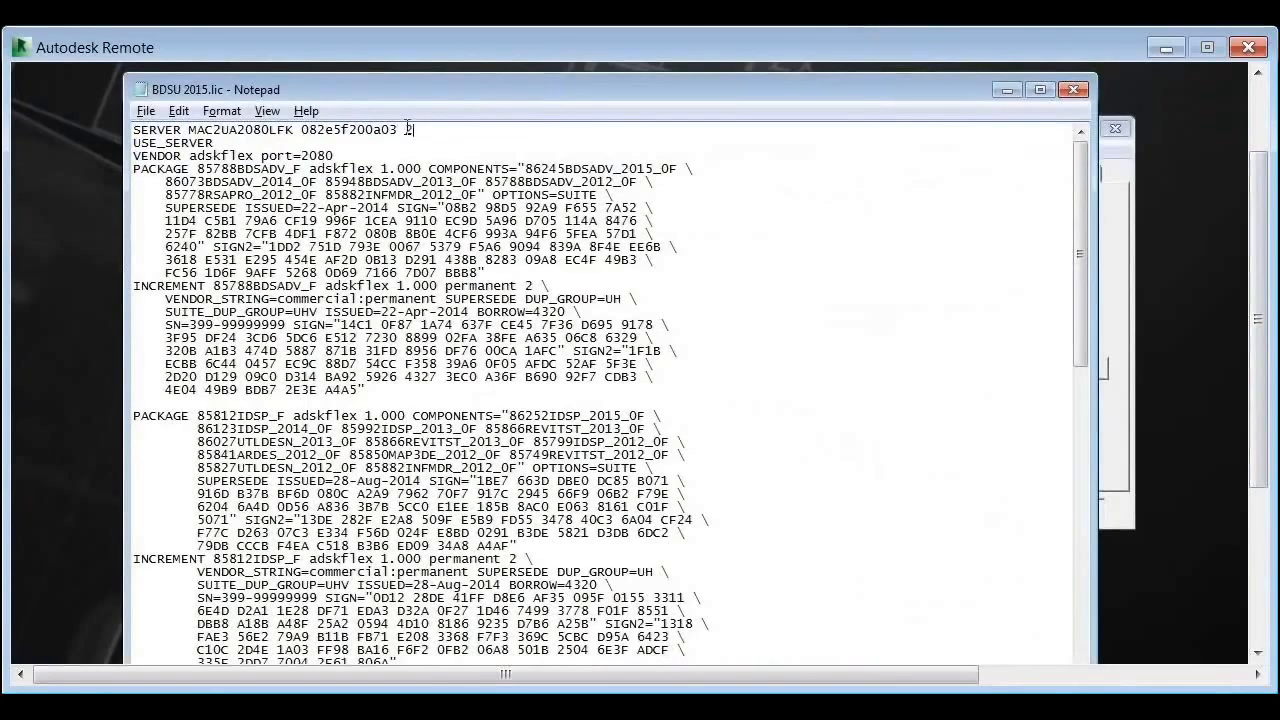
Step: Finish port 27005 after the host ID and save the license file
text(7005)
click(146, 111)
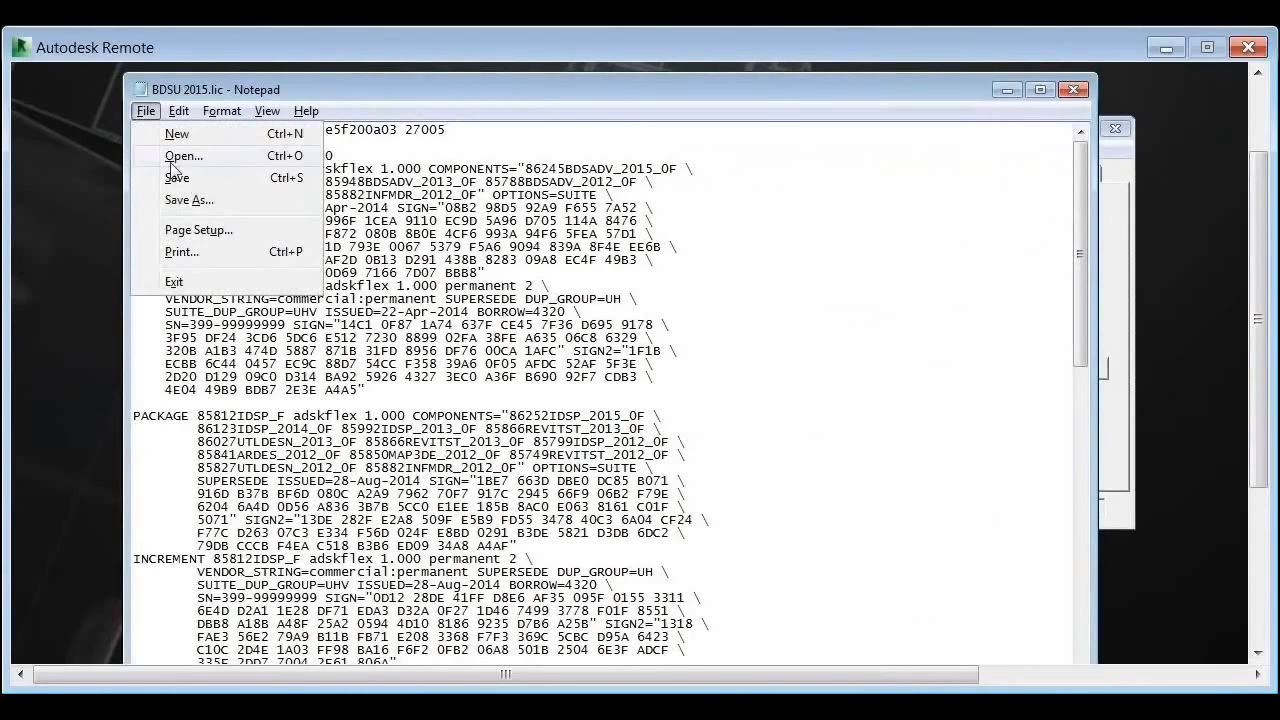
click(176, 178)
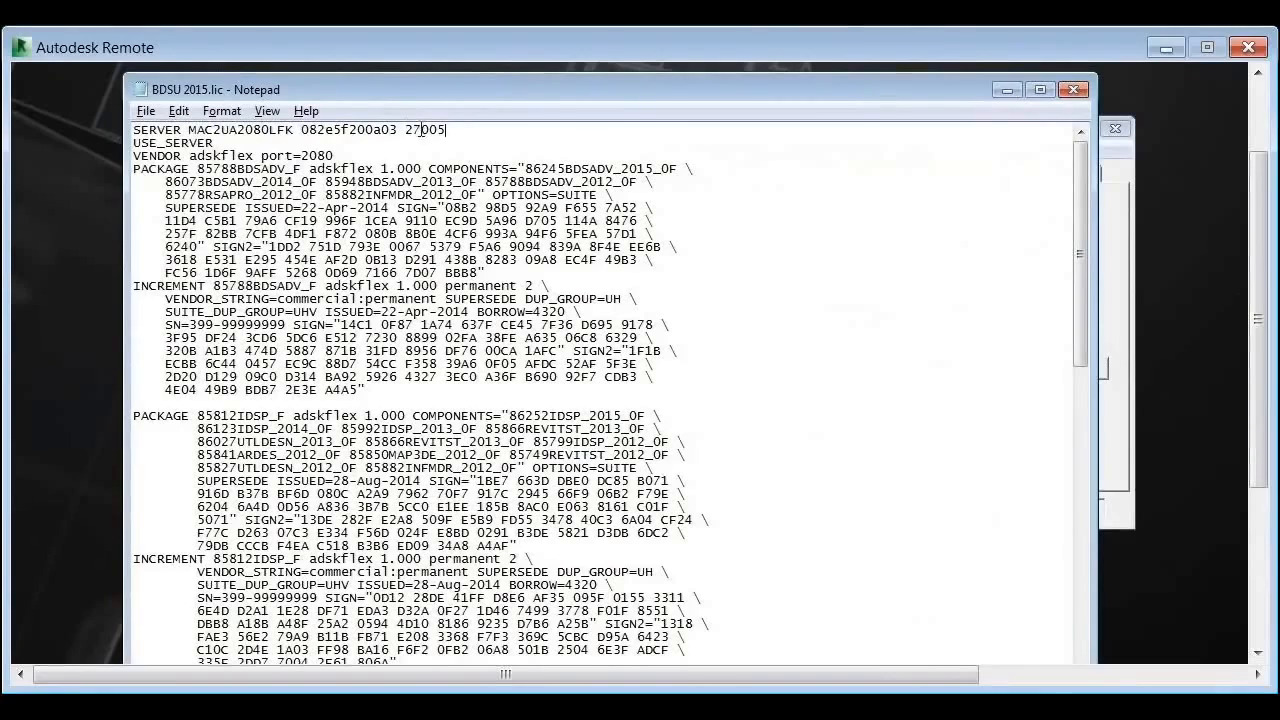
Step: Highlight the SERVER-to-VENDOR header lines, then the first PACKAGE and INCREMENT block
drag(405, 133, 458, 158)
click(928, 289)
mouse_move(135, 168)
mouse_down()
mouse_move(181, 227)
mouse_move(211, 305)
mouse_move(340, 389)
mouse_move(379, 390)
mouse_move(180, 348)
mouse_move(127, 175)
mouse_up()
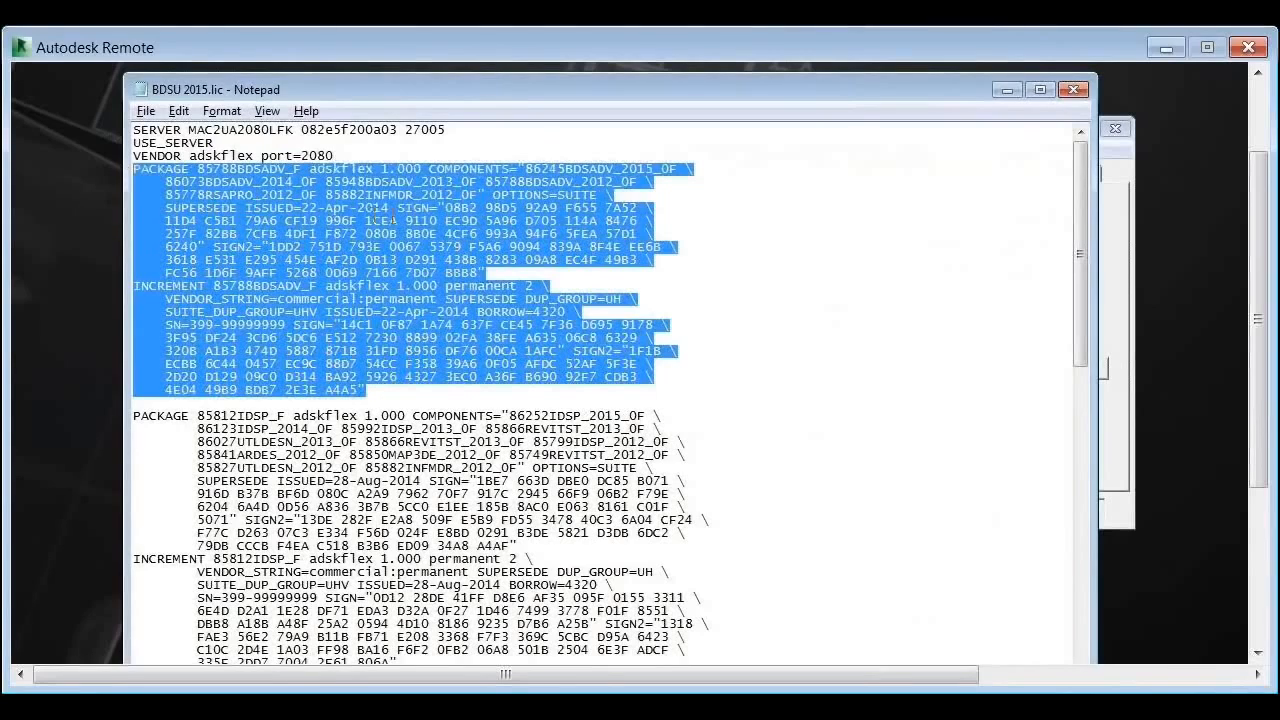
click(447, 208)
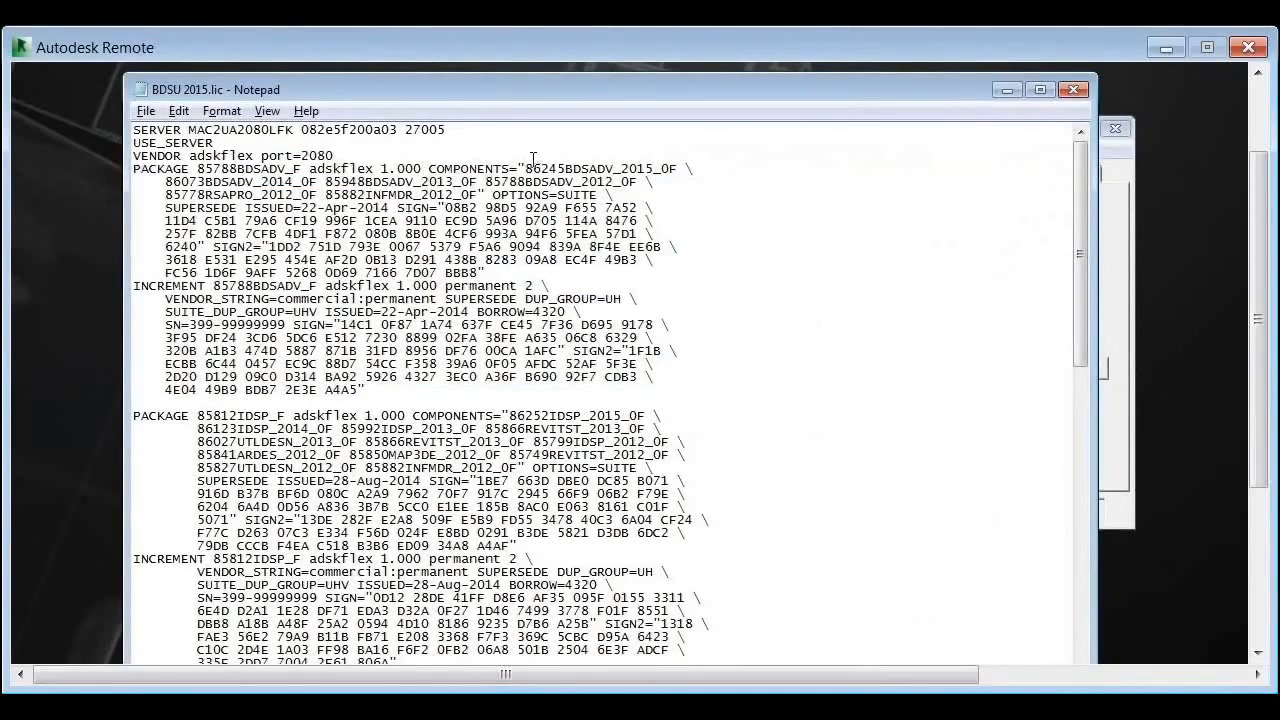
drag(526, 168, 680, 167)
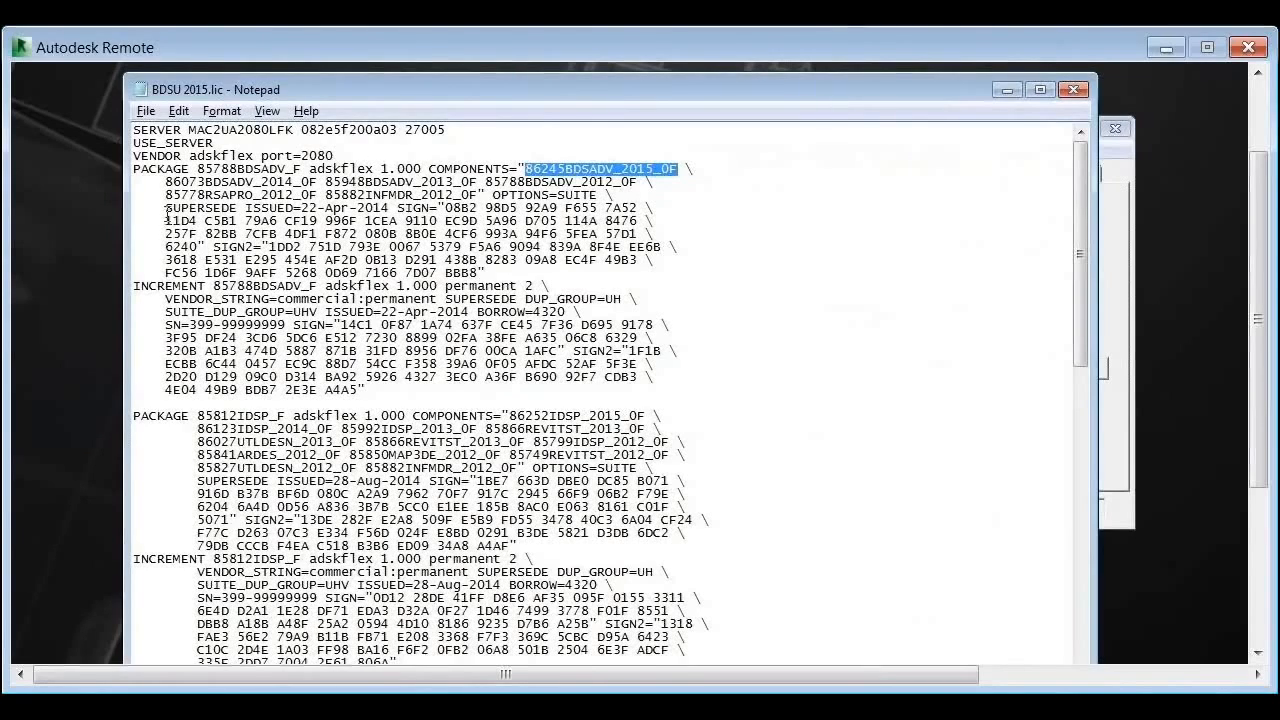
drag(180, 195, 468, 195)
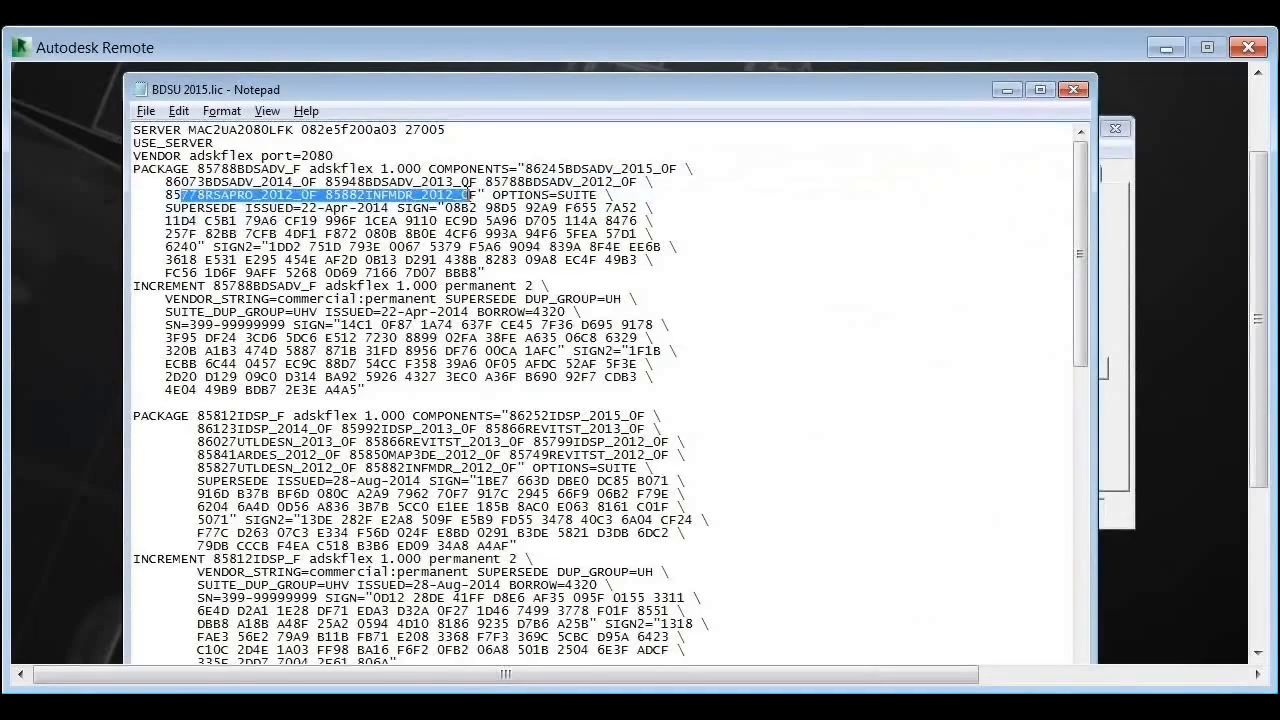
click(468, 212)
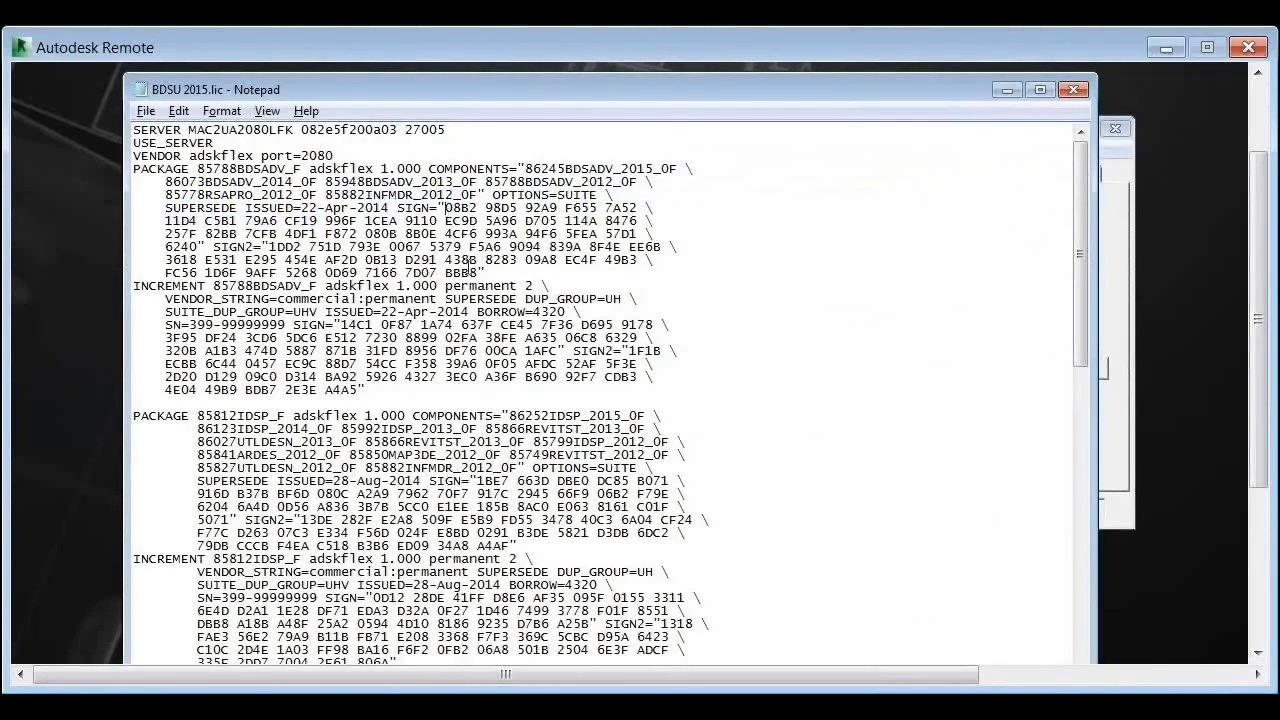
drag(446, 208, 482, 273)
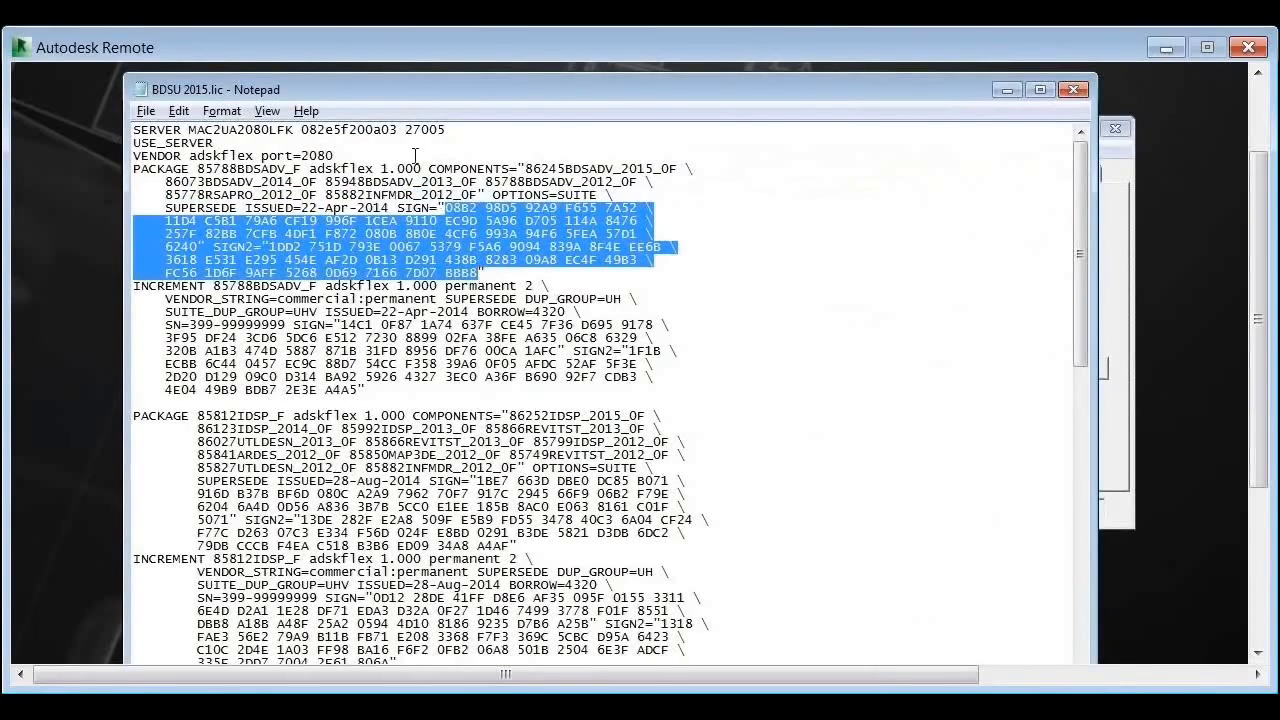
drag(405, 129, 300, 130)
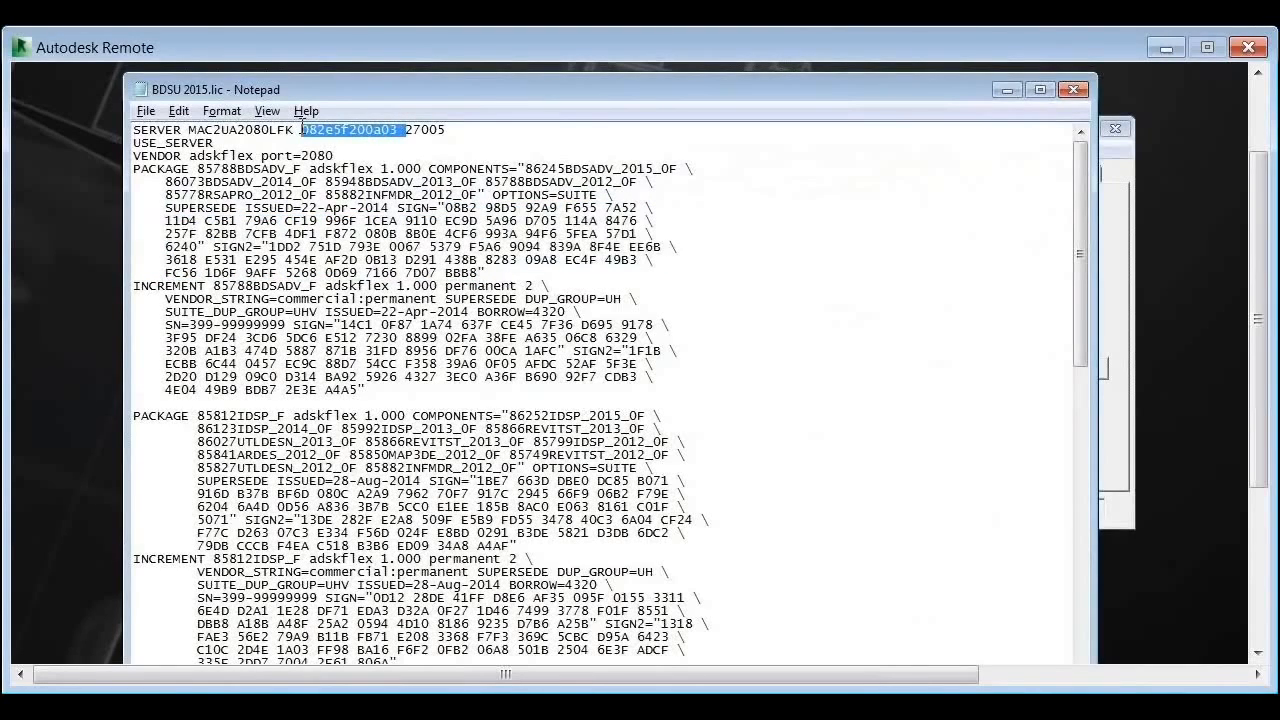
click(336, 141)
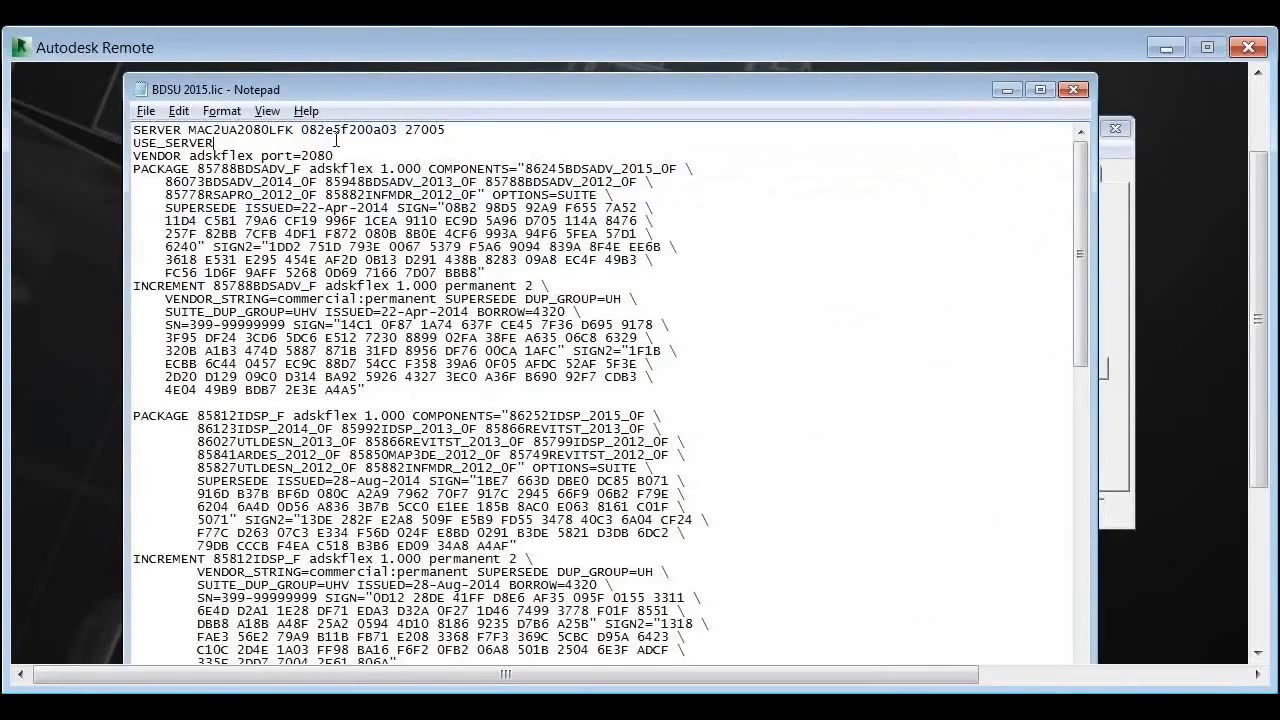
drag(399, 131, 304, 130)
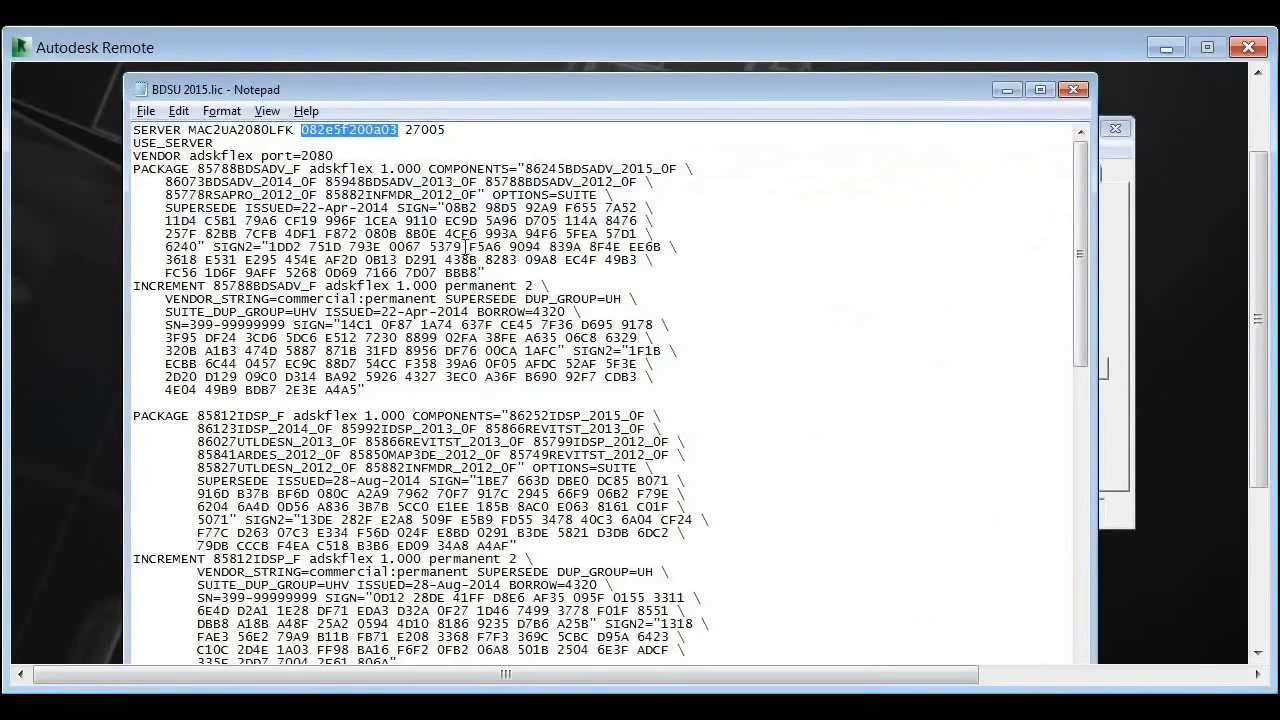
drag(298, 130, 191, 131)
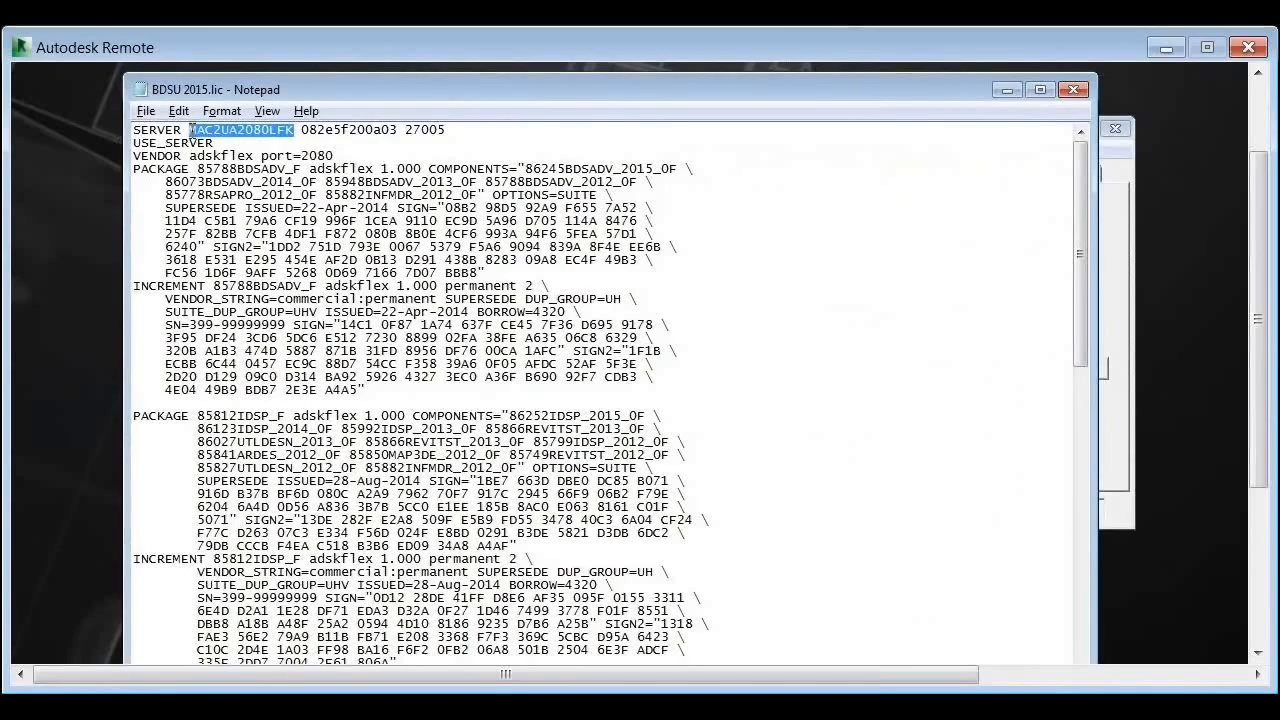
drag(190, 130, 278, 313)
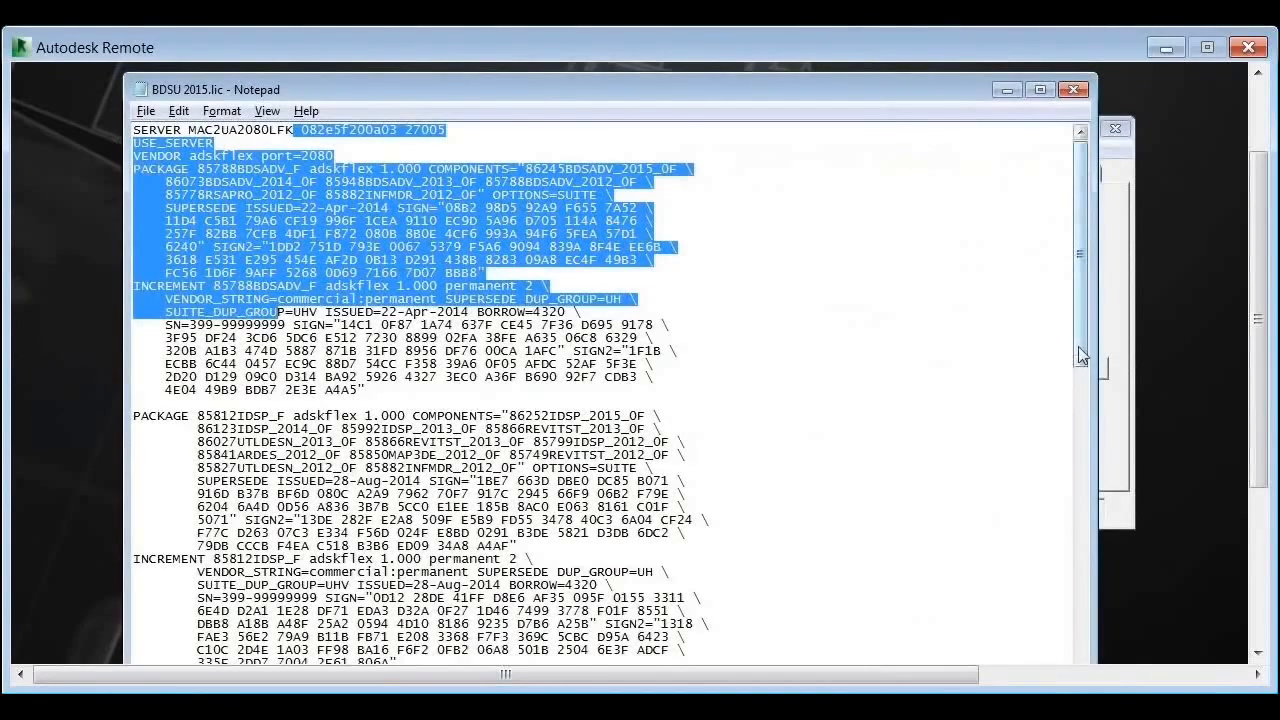
drag(1082, 358, 1082, 363)
click(319, 290)
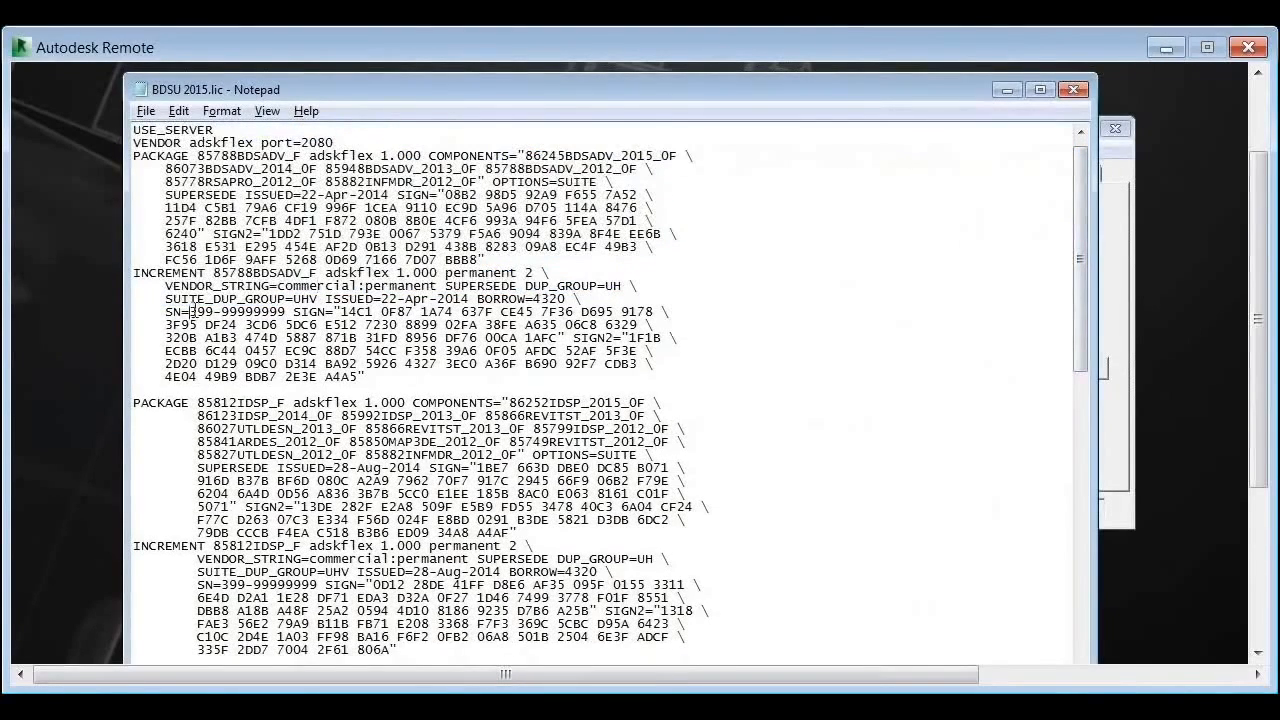
drag(190, 311, 286, 311)
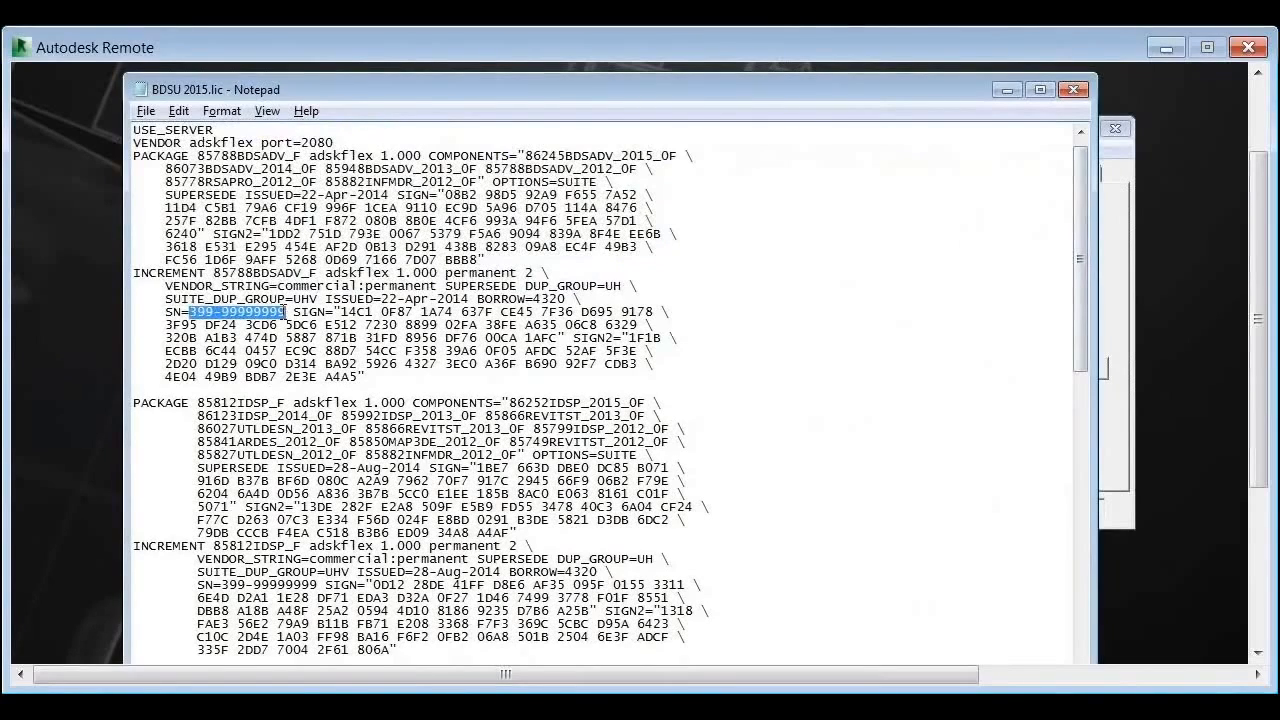
mouse_move(381, 298)
mouse_down()
mouse_move(466, 298)
mouse_move(382, 298)
mouse_up()
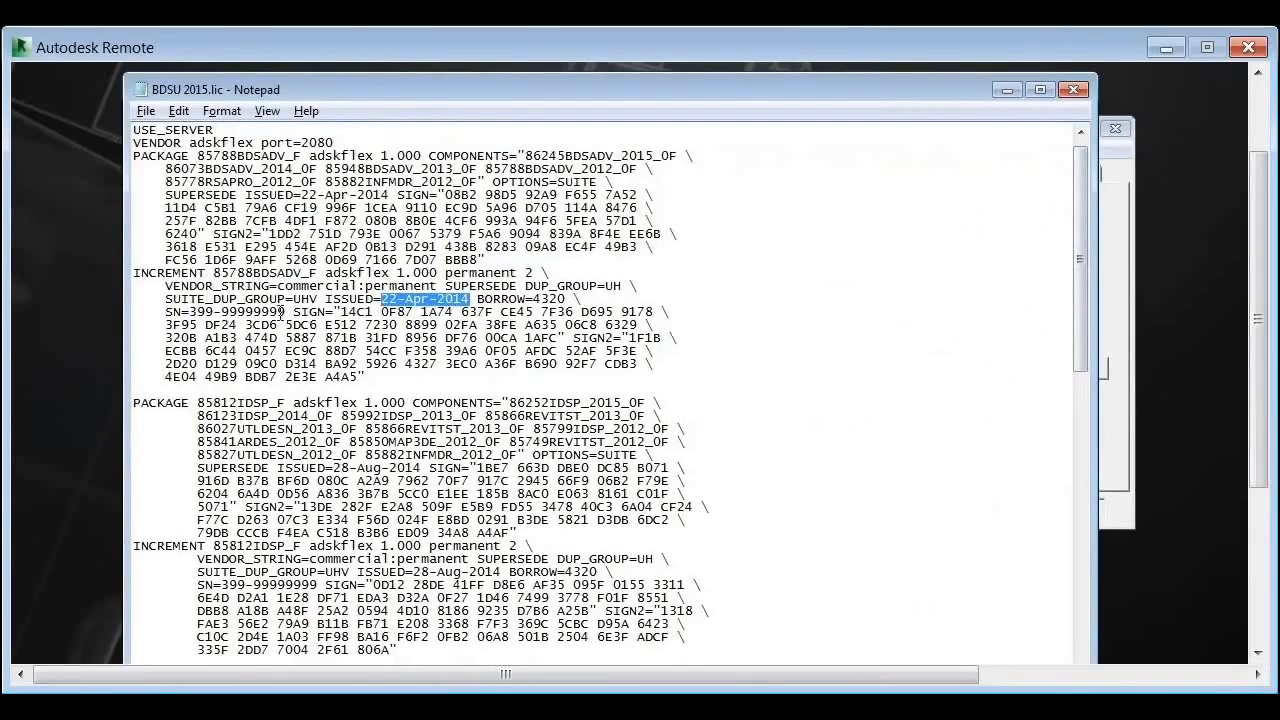
drag(288, 311, 191, 311)
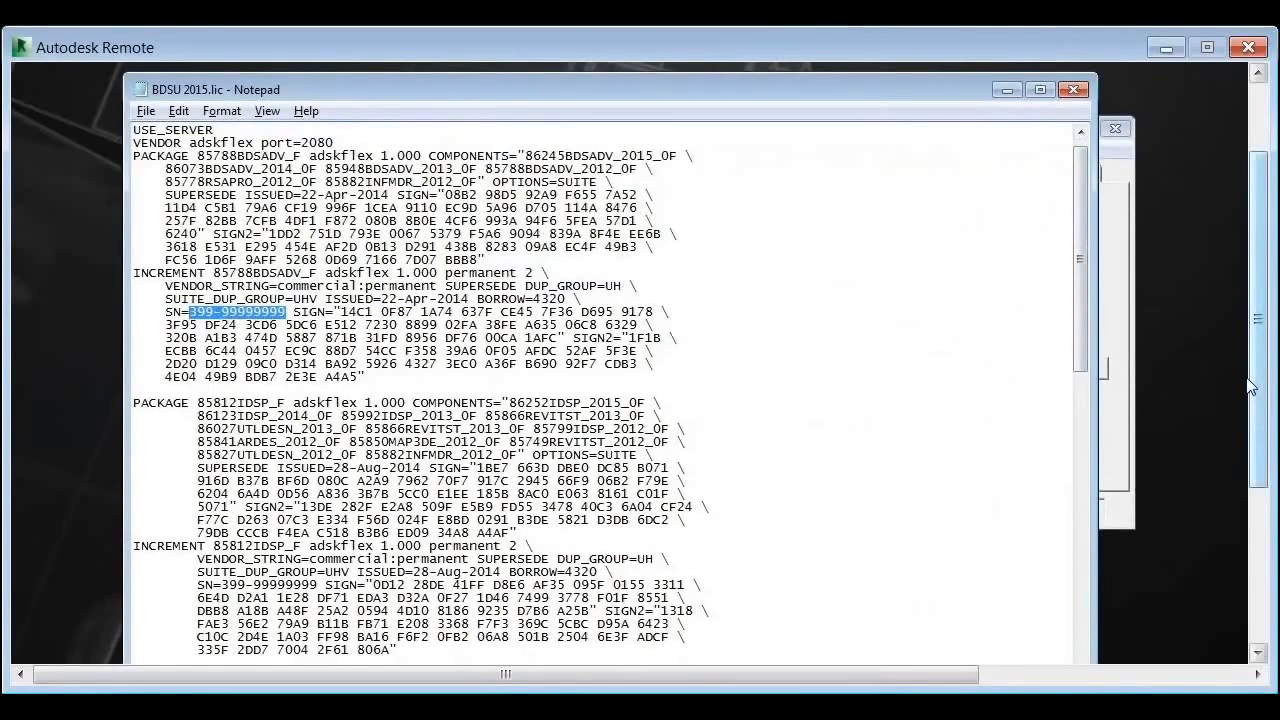
drag(1258, 396, 1258, 398)
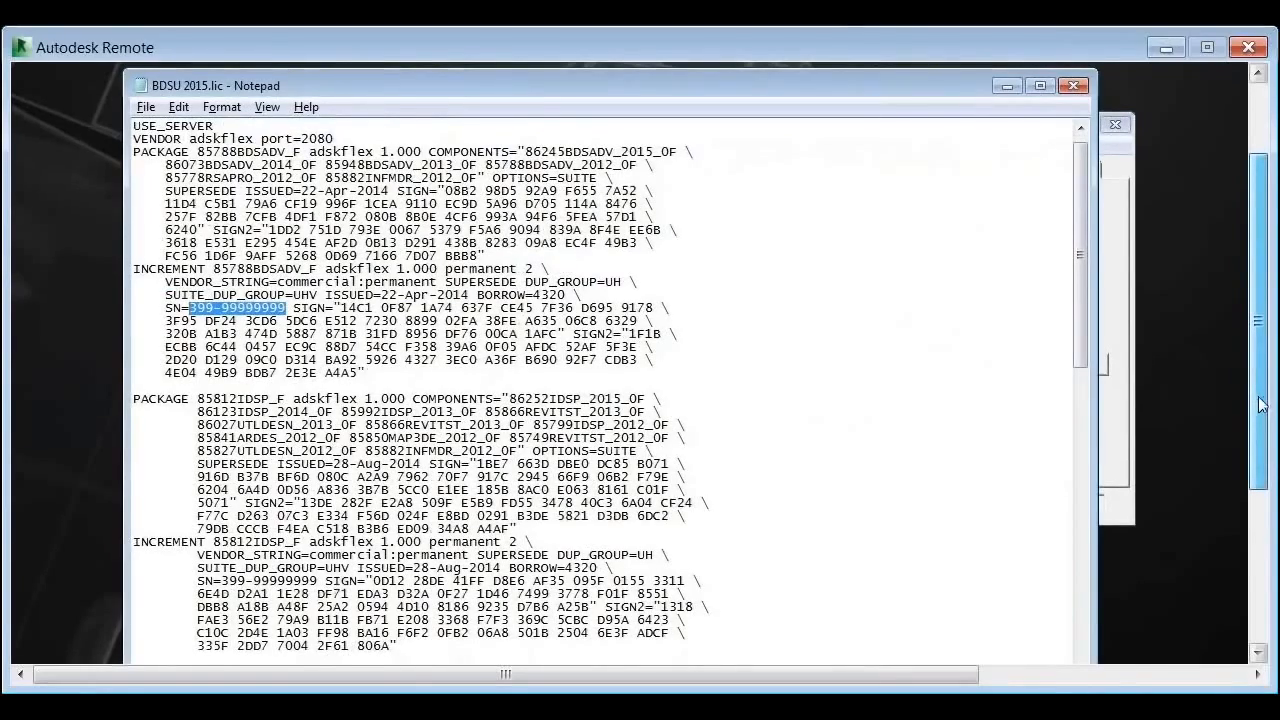
mouse_move(1260, 404)
mouse_down()
mouse_move(1263, 482)
mouse_move(1263, 402)
mouse_up()
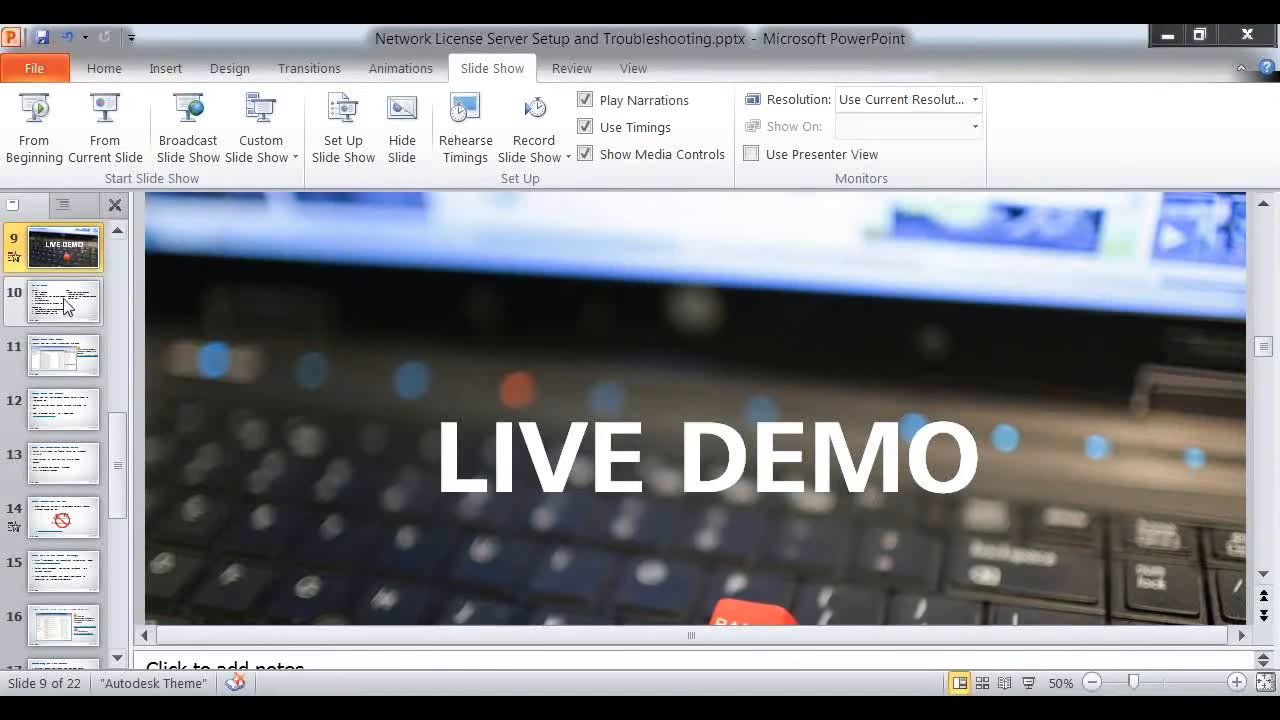
Step: Run the slide show from slide 10, 'Top 10 issues', restarting it after exiting with Esc
click(65, 300)
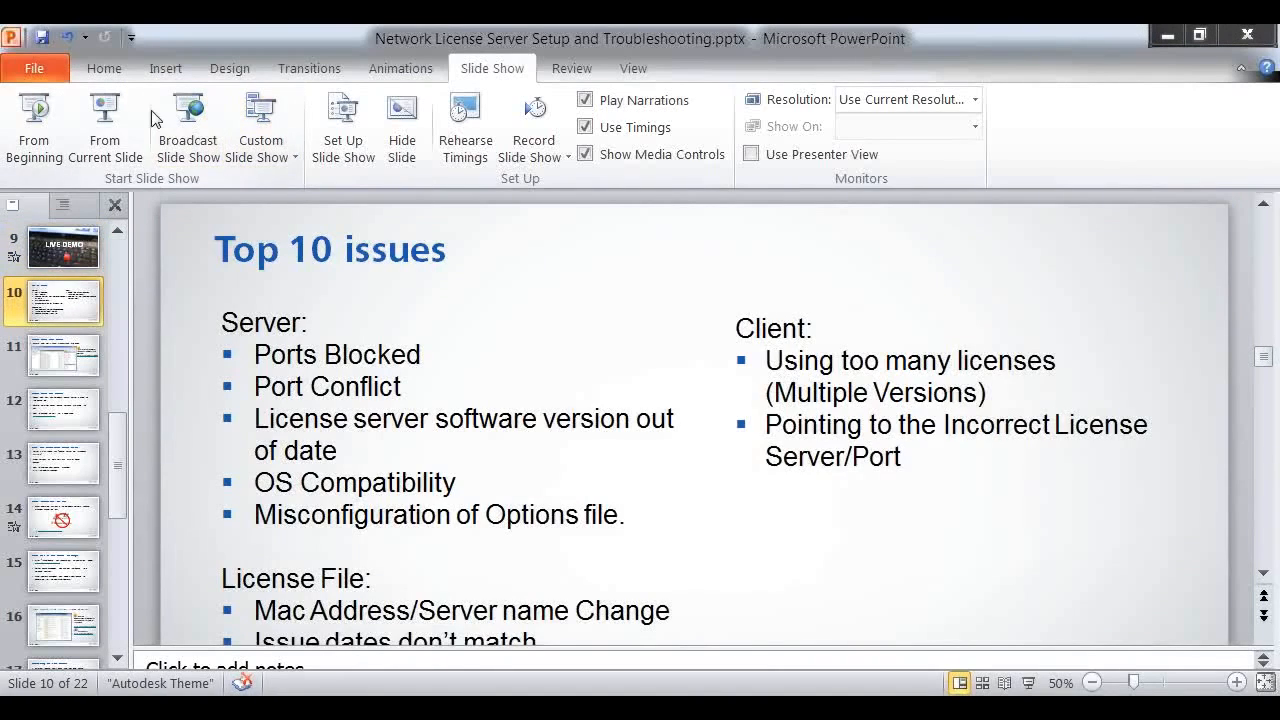
click(105, 120)
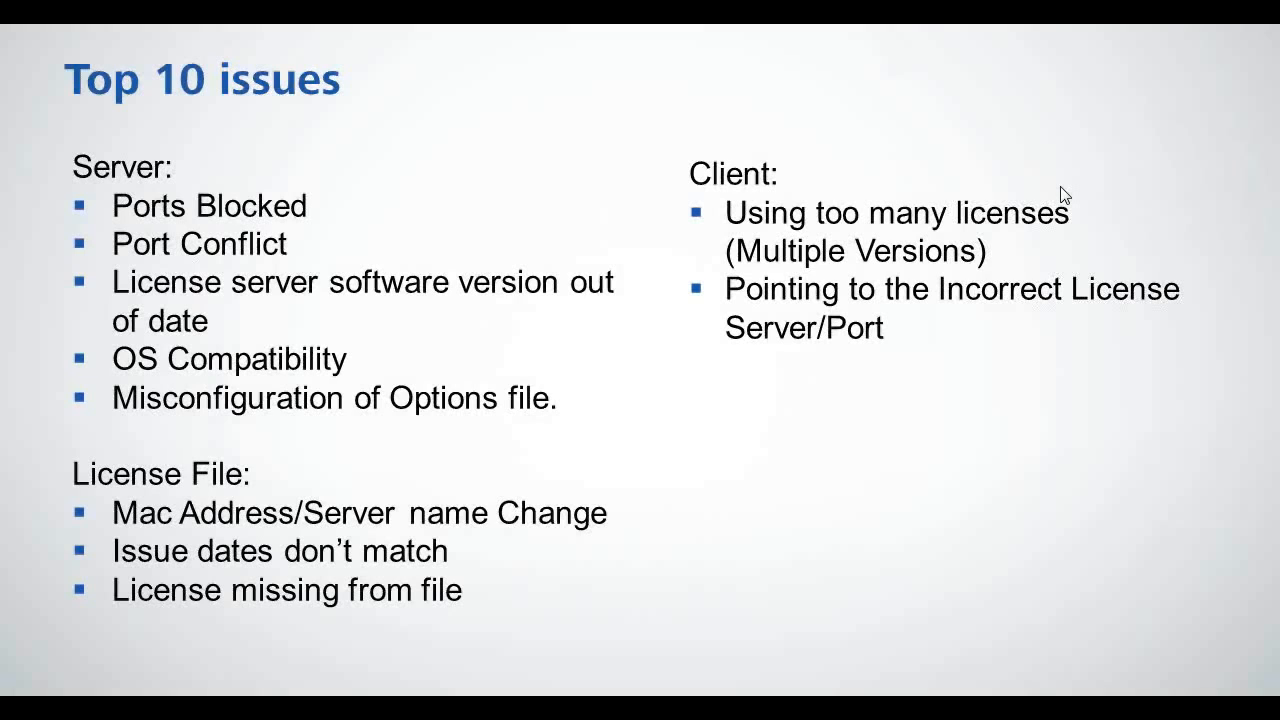
key(Escape)
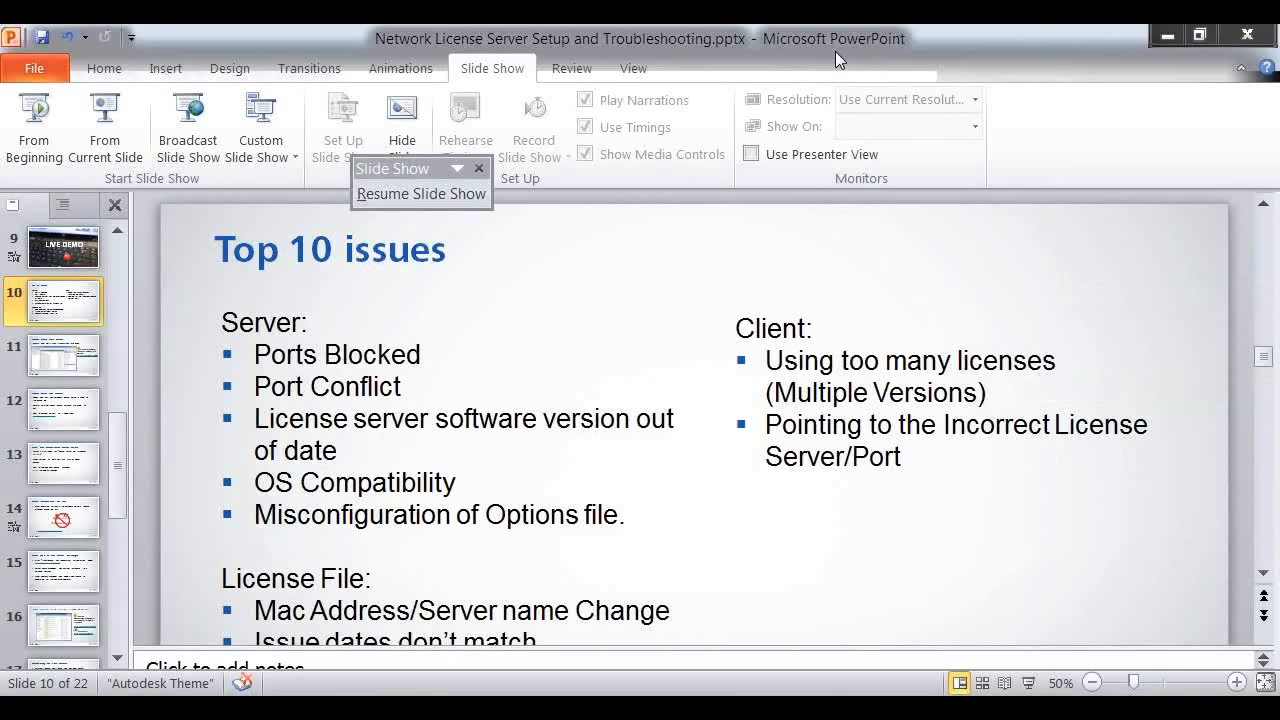
click(104, 130)
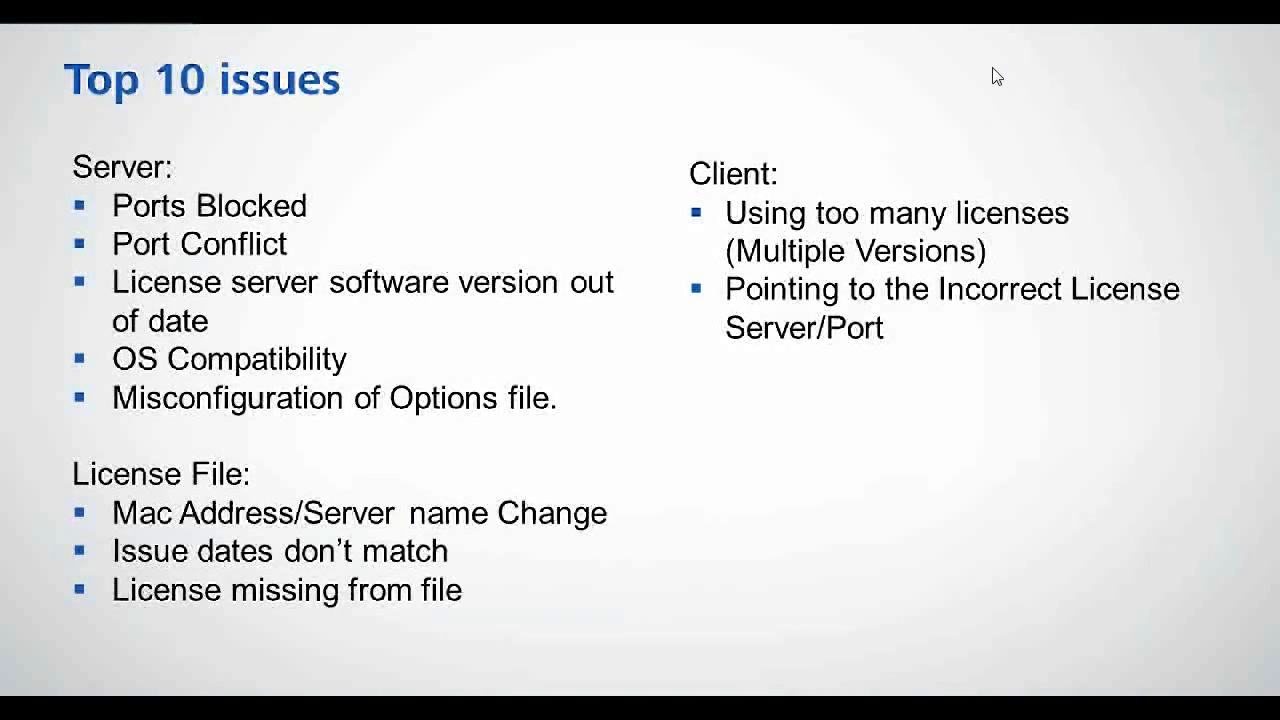
key(Escape)
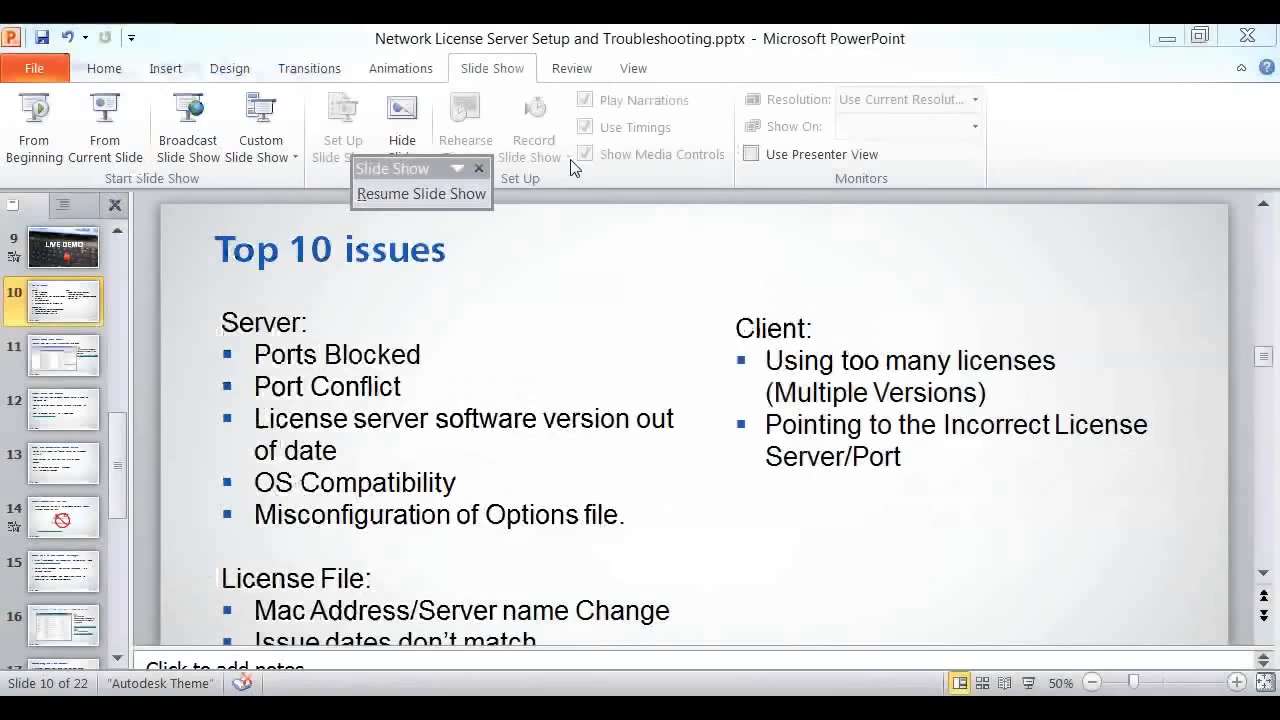
click(104, 97)
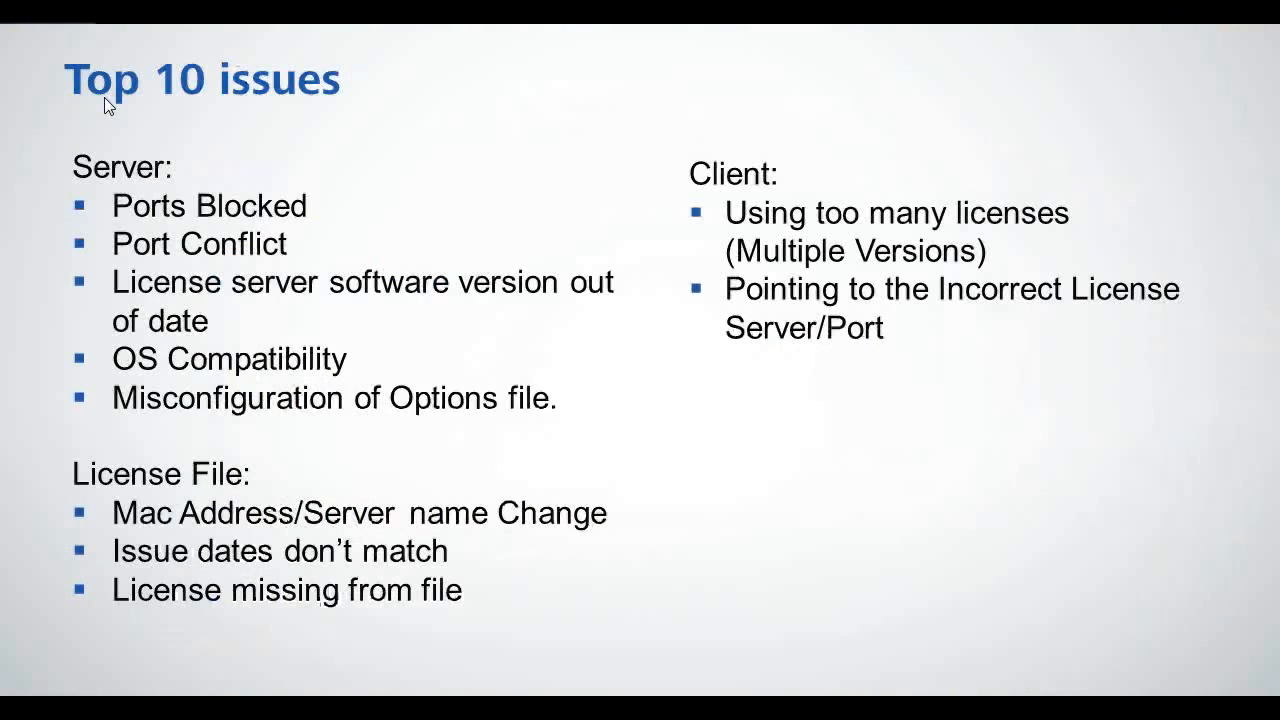